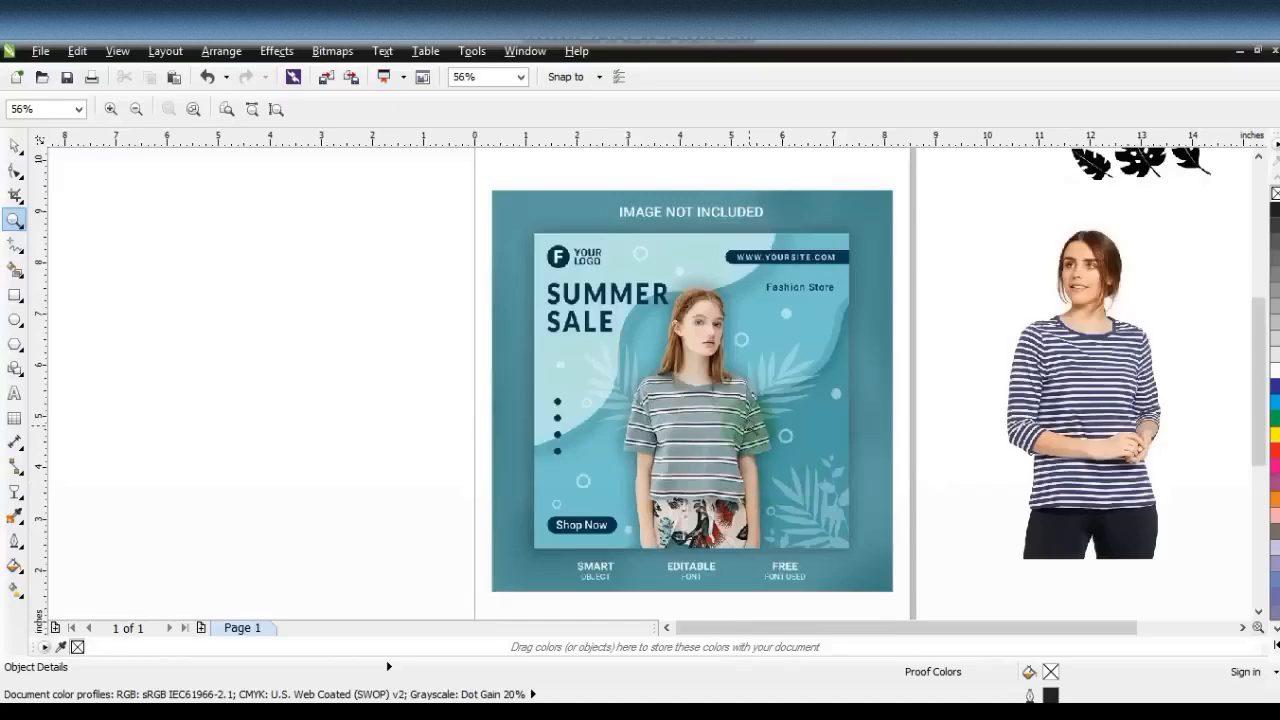
Draw a square about 7.76 inches wide in the empty area beside the reference poster and move it closer to the page.
click(667, 628)
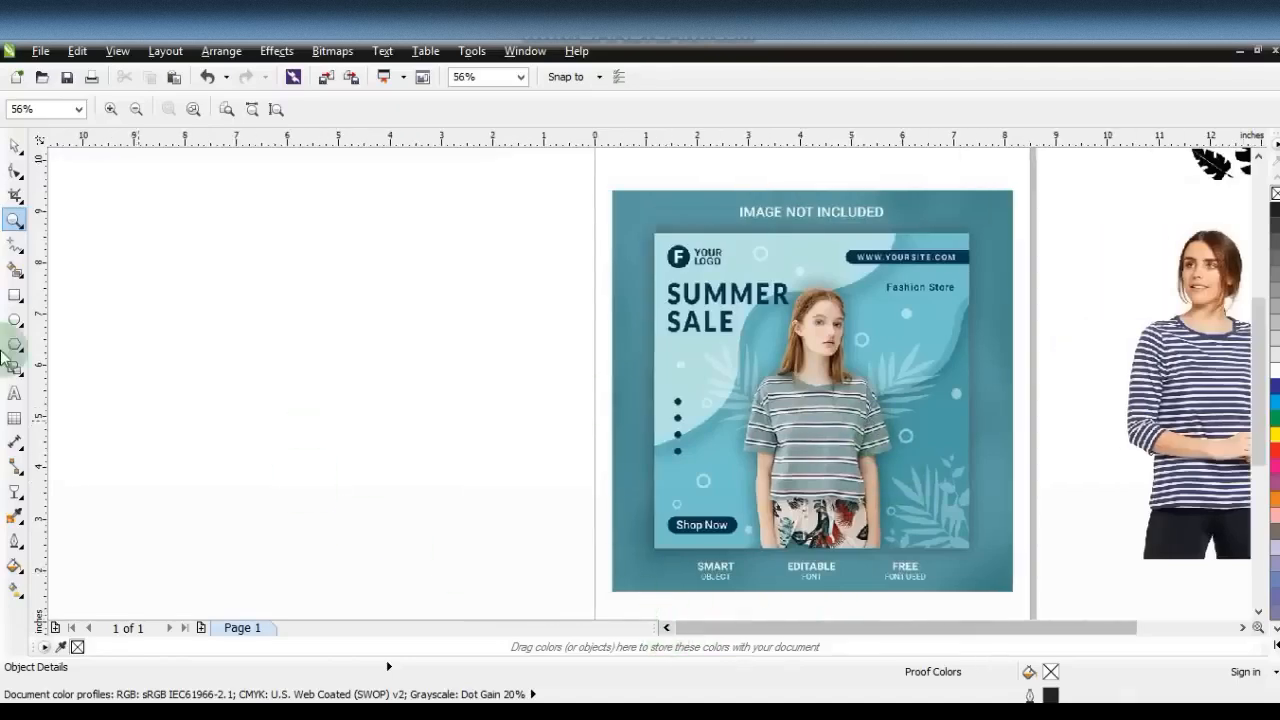
click(15, 296)
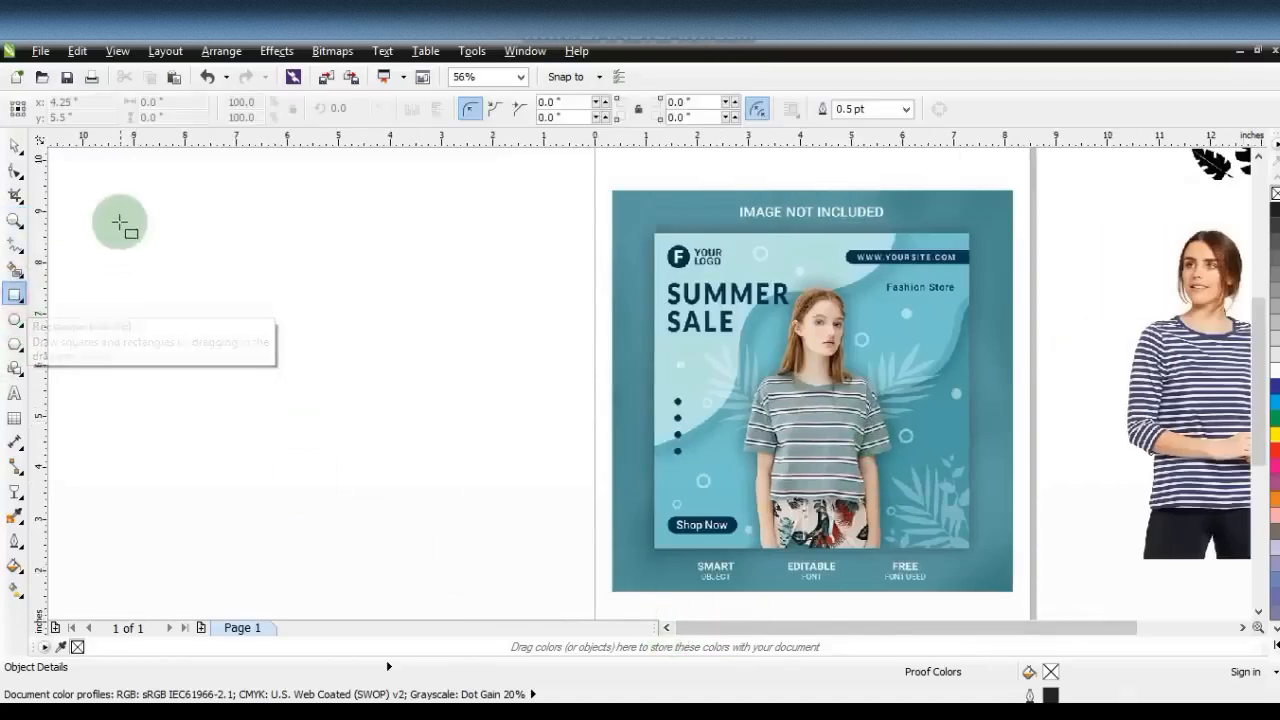
drag(92, 199, 292, 597)
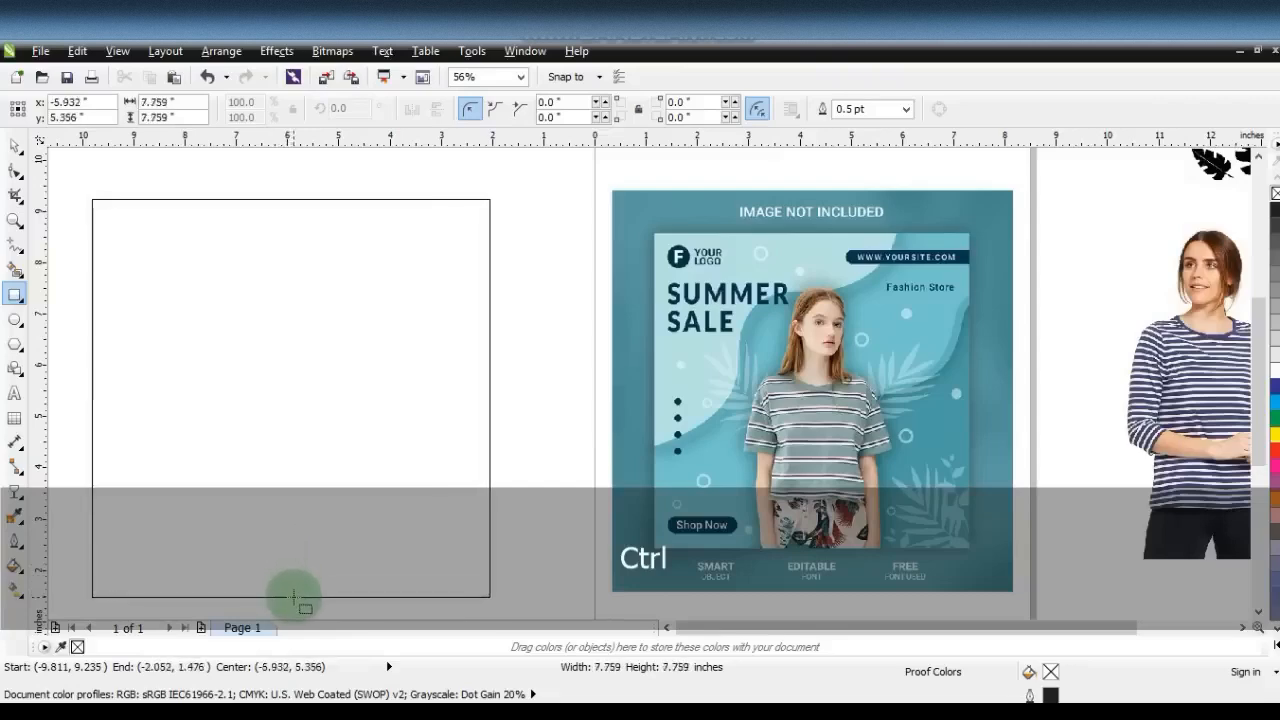
click(14, 150)
drag(280, 403, 357, 404)
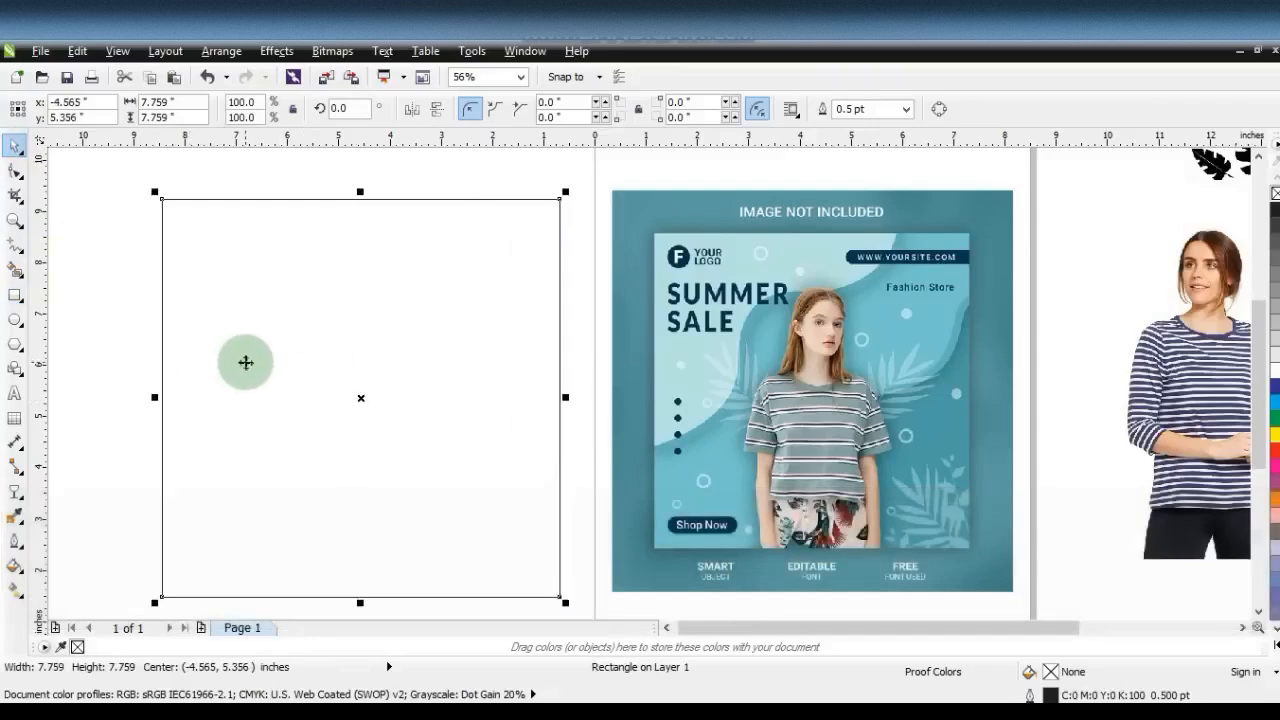
Bring over the photo of the woman in the purple-striped shirt and place it just outside the square, opposite the reference poster.
key(F3)
drag(940, 358, 330, 374)
drag(158, 243, 472, 538)
key(shift+F2)
key(Escape)
drag(289, 218, 757, 612)
click(674, 406)
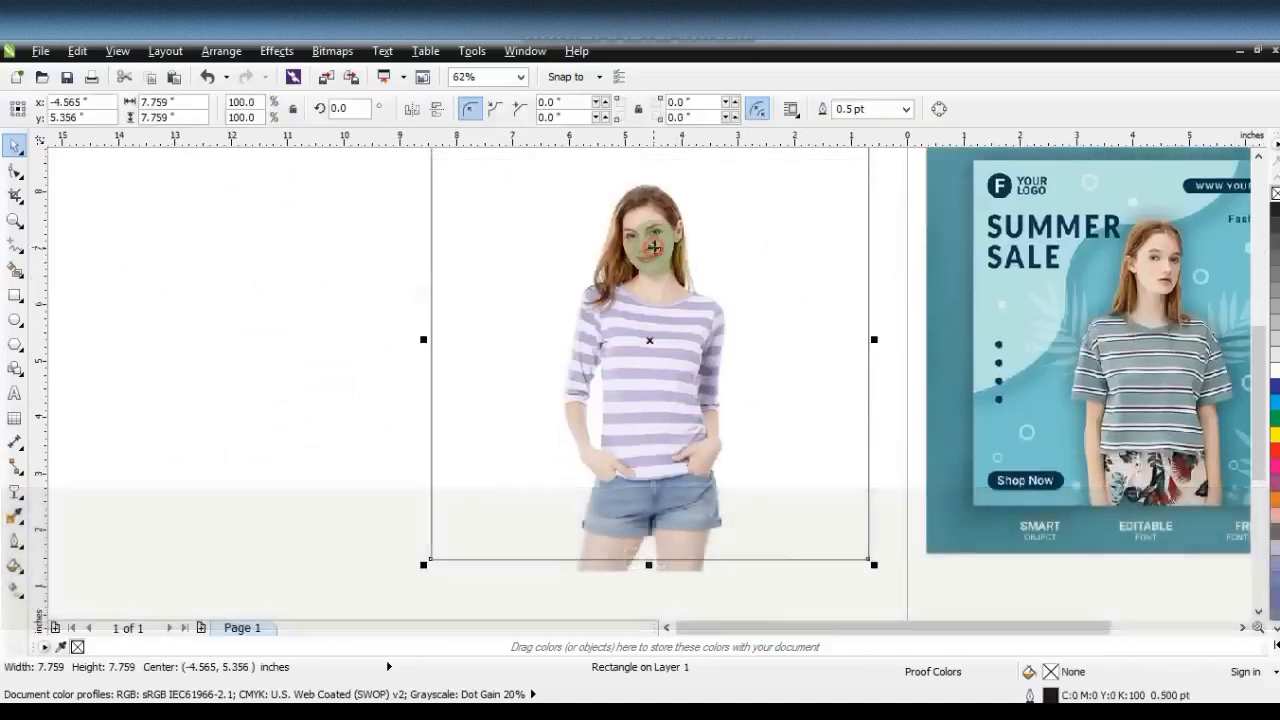
key(Escape)
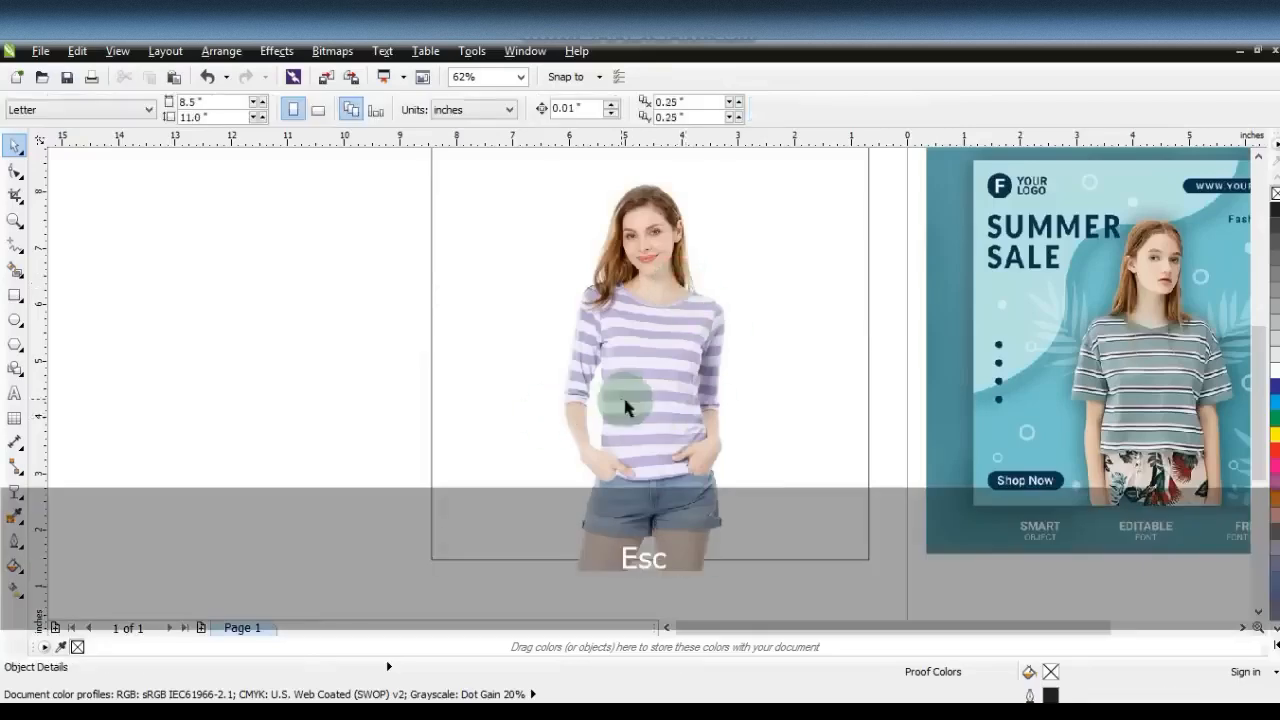
click(1258, 156)
drag(486, 351, 103, 347)
key(Escape)
Sample the shirt's lavender stripe (#BFAFDC) and pale stripe (#F0EEFB) with the Color Eyedropper, applying each colour to the square.
click(15, 515)
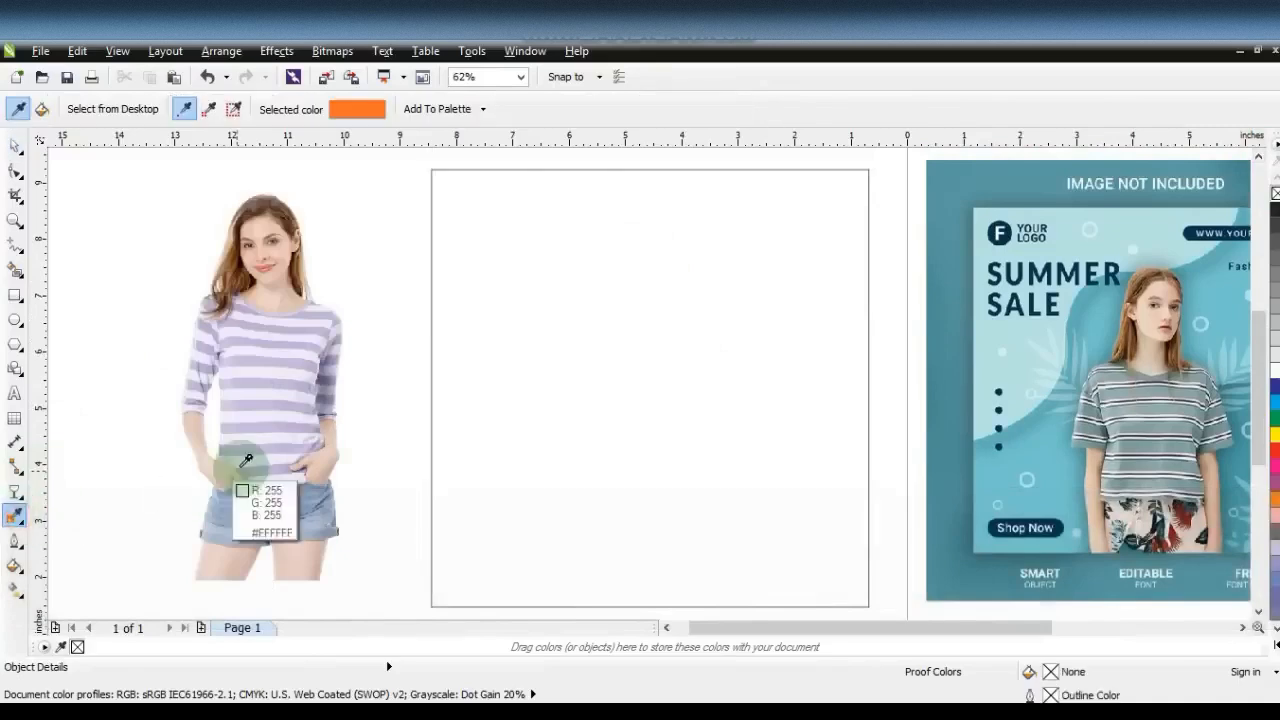
click(538, 378)
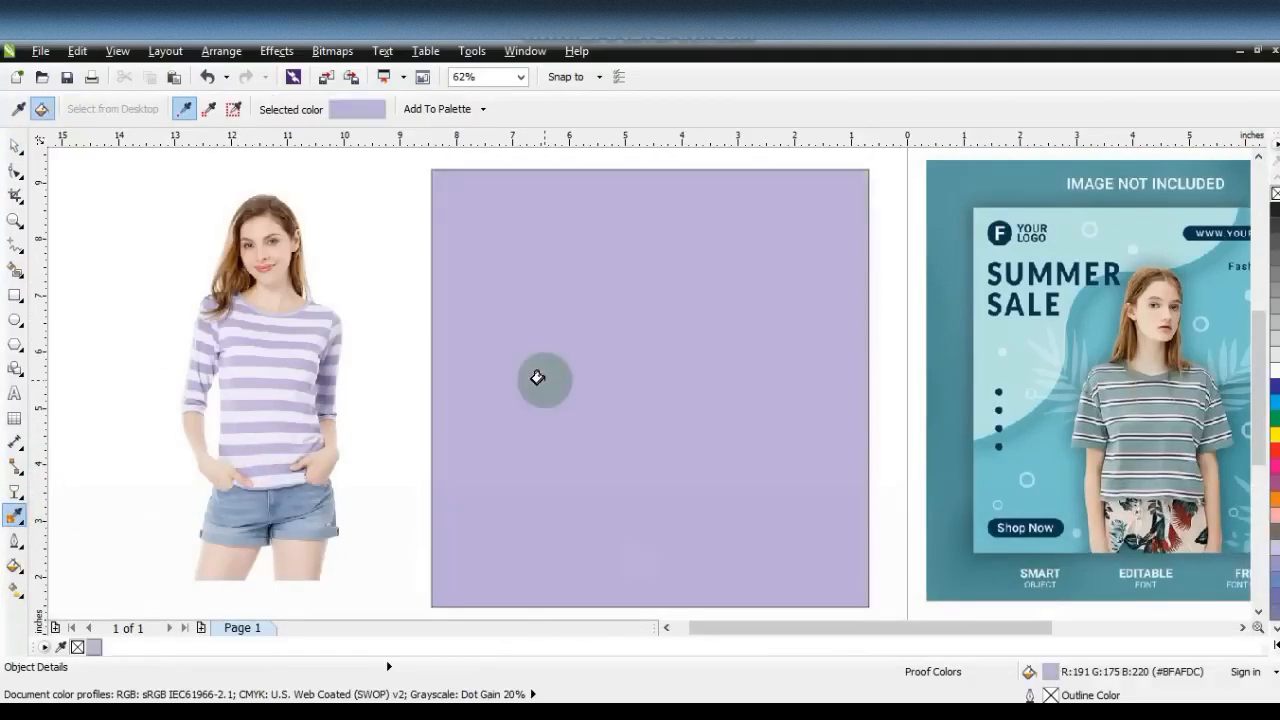
click(15, 515)
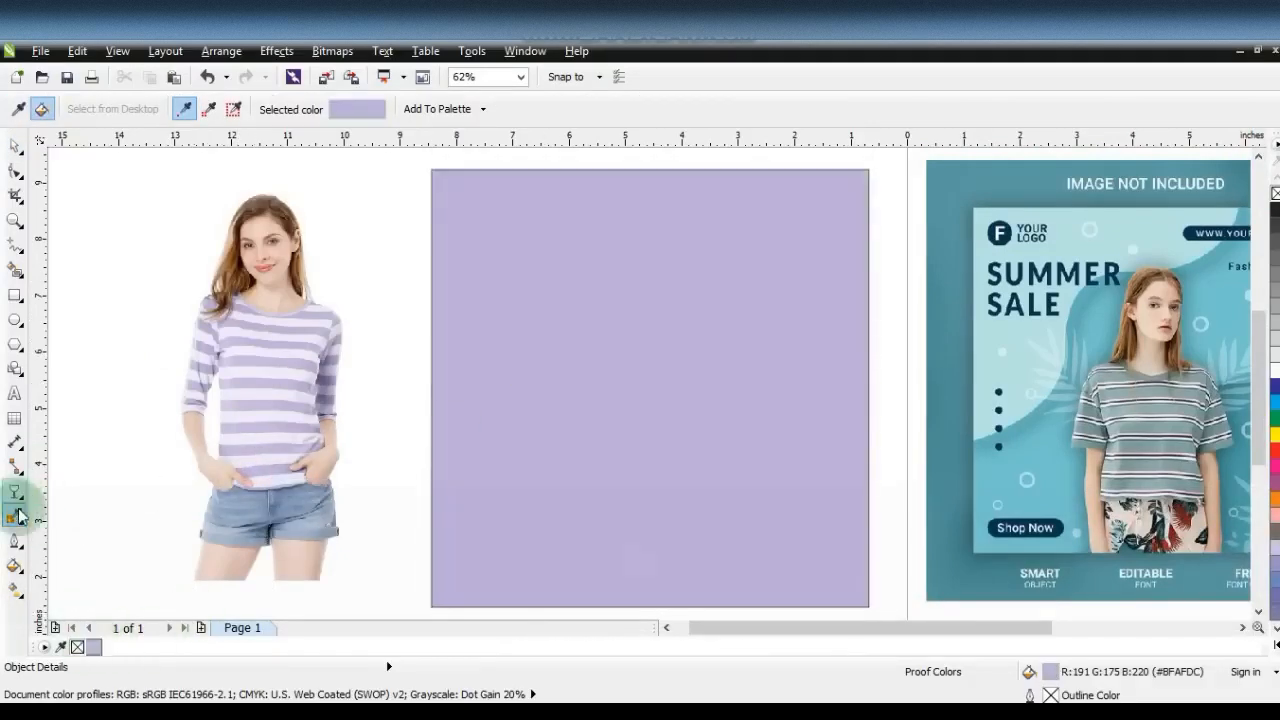
click(292, 470)
click(502, 418)
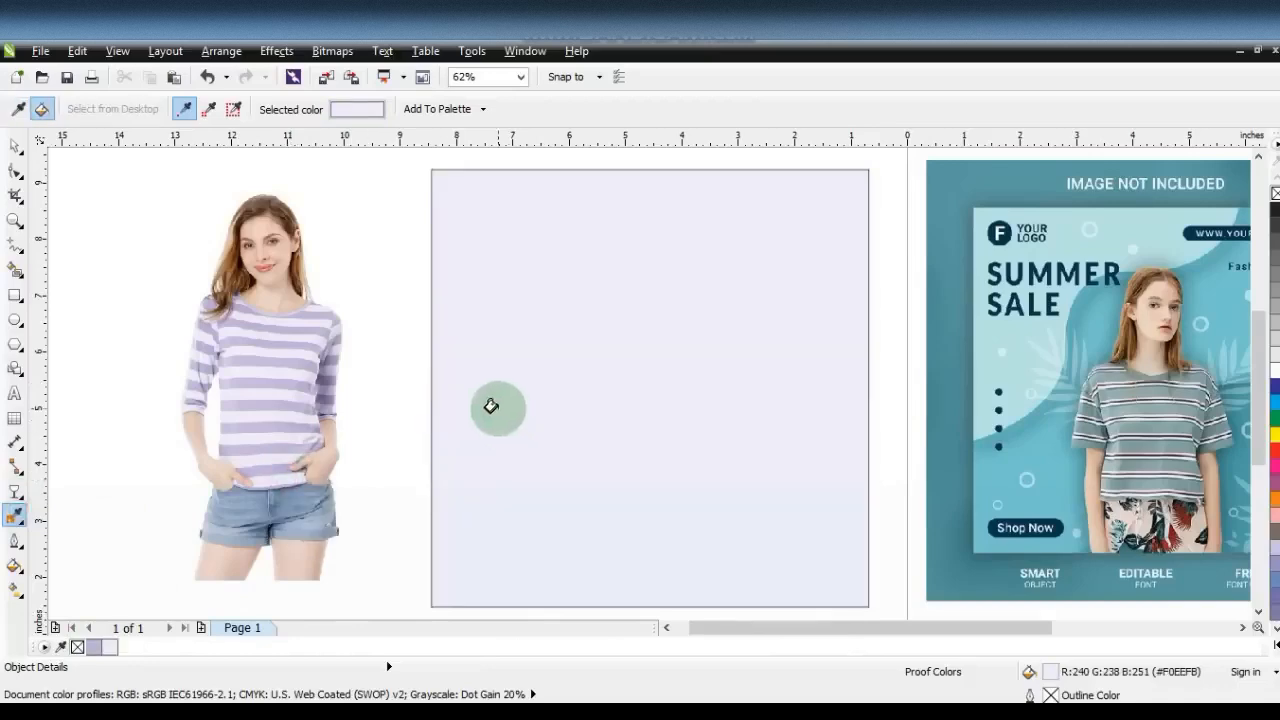
click(15, 512)
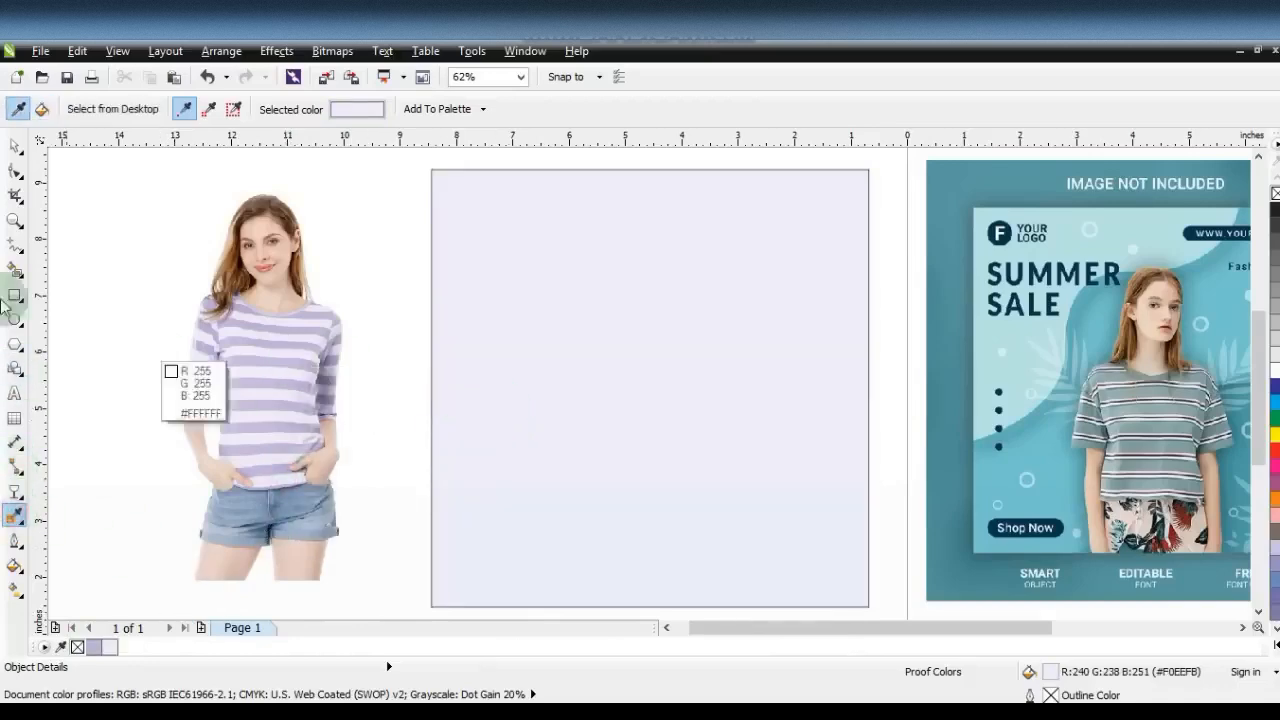
Nudge the woman's photo slightly away from the square and recolour the square with the sampled lavender, #BFAFDC.
click(15, 147)
drag(251, 314, 244, 312)
click(594, 334)
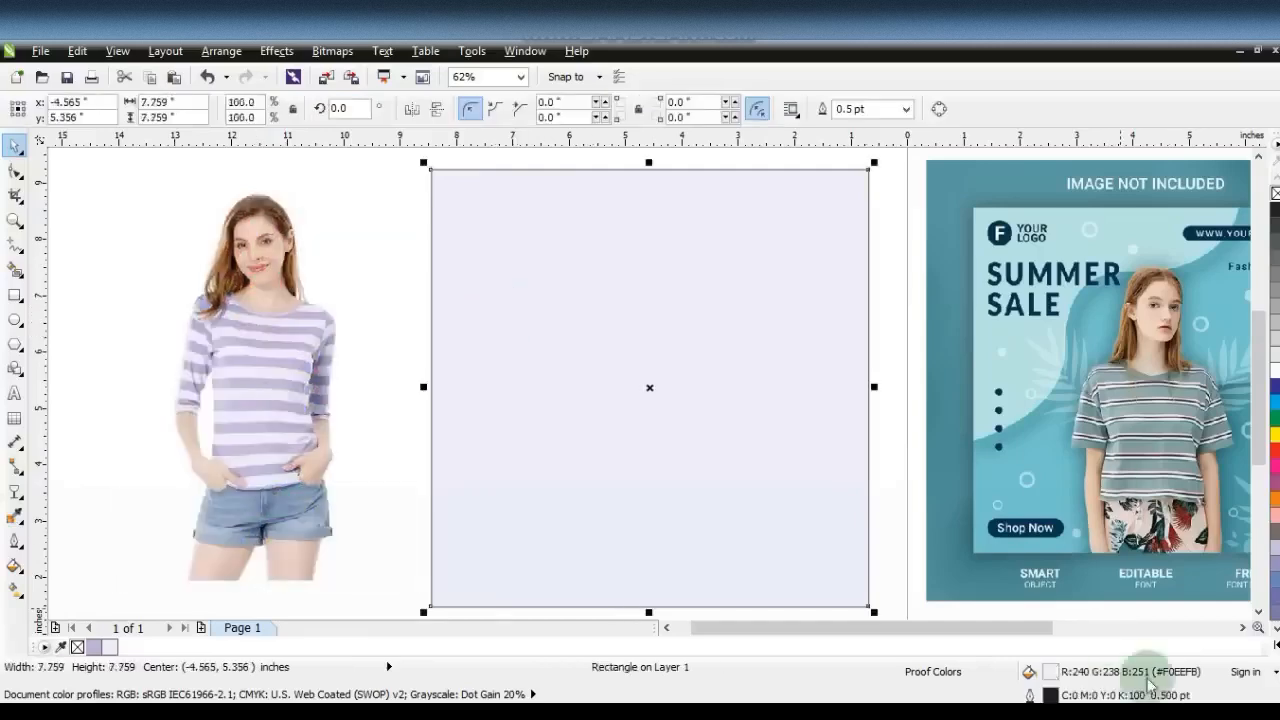
click(1243, 627)
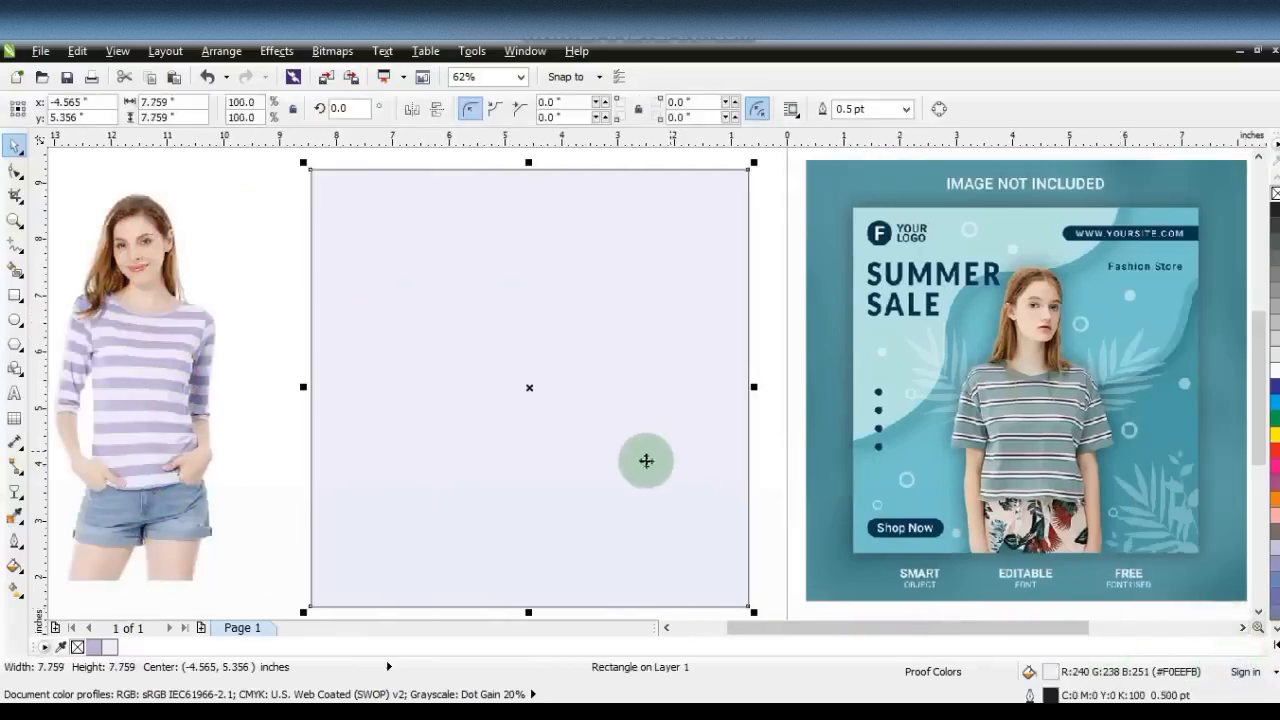
click(398, 560)
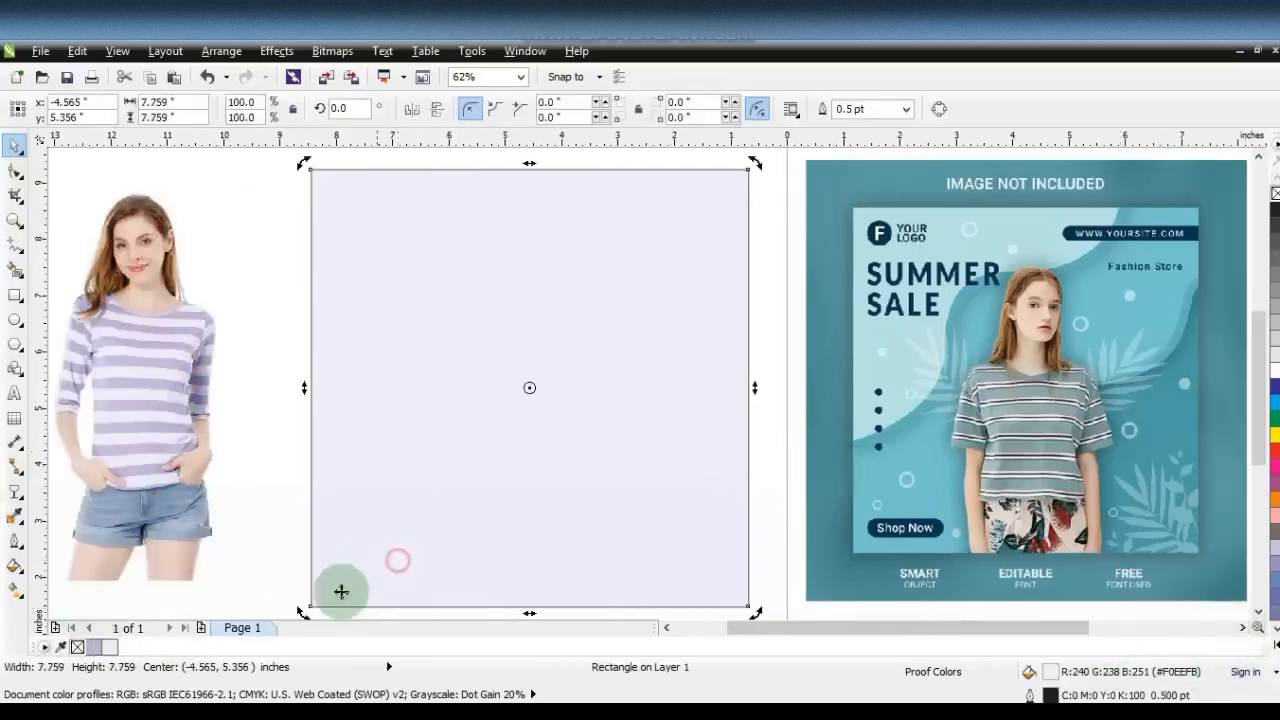
click(94, 647)
click(271, 462)
click(500, 437)
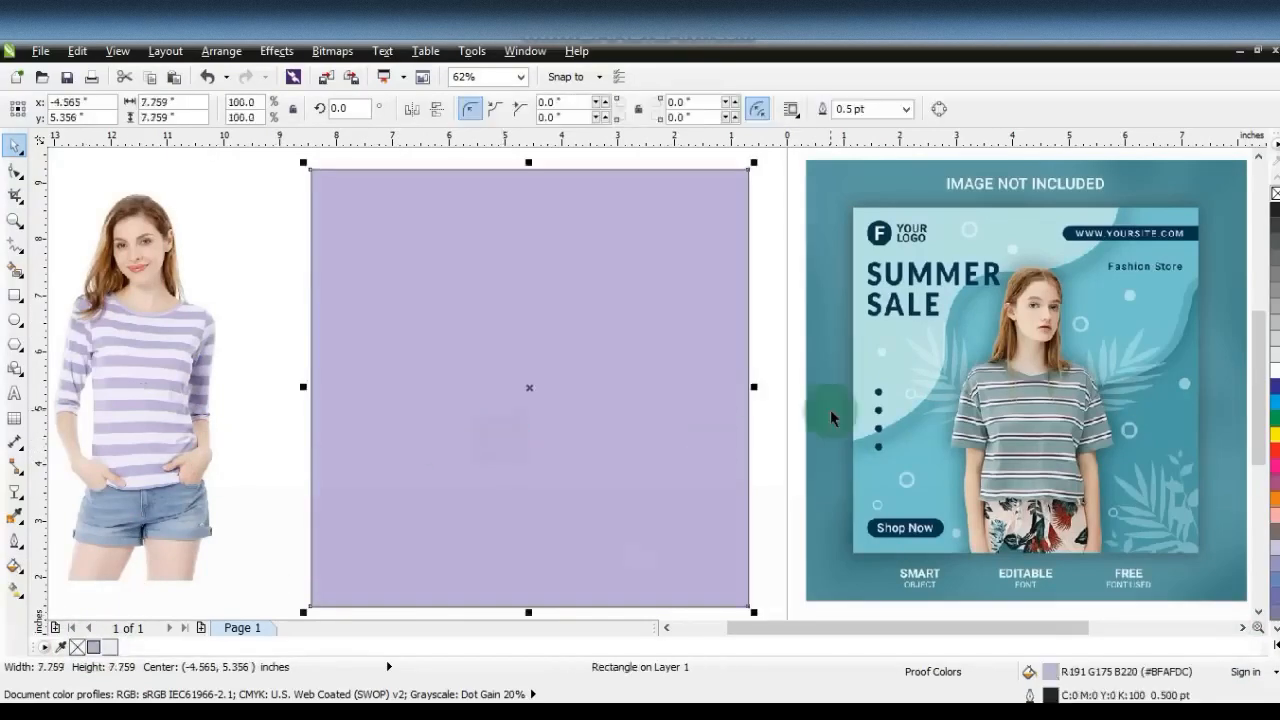
click(803, 420)
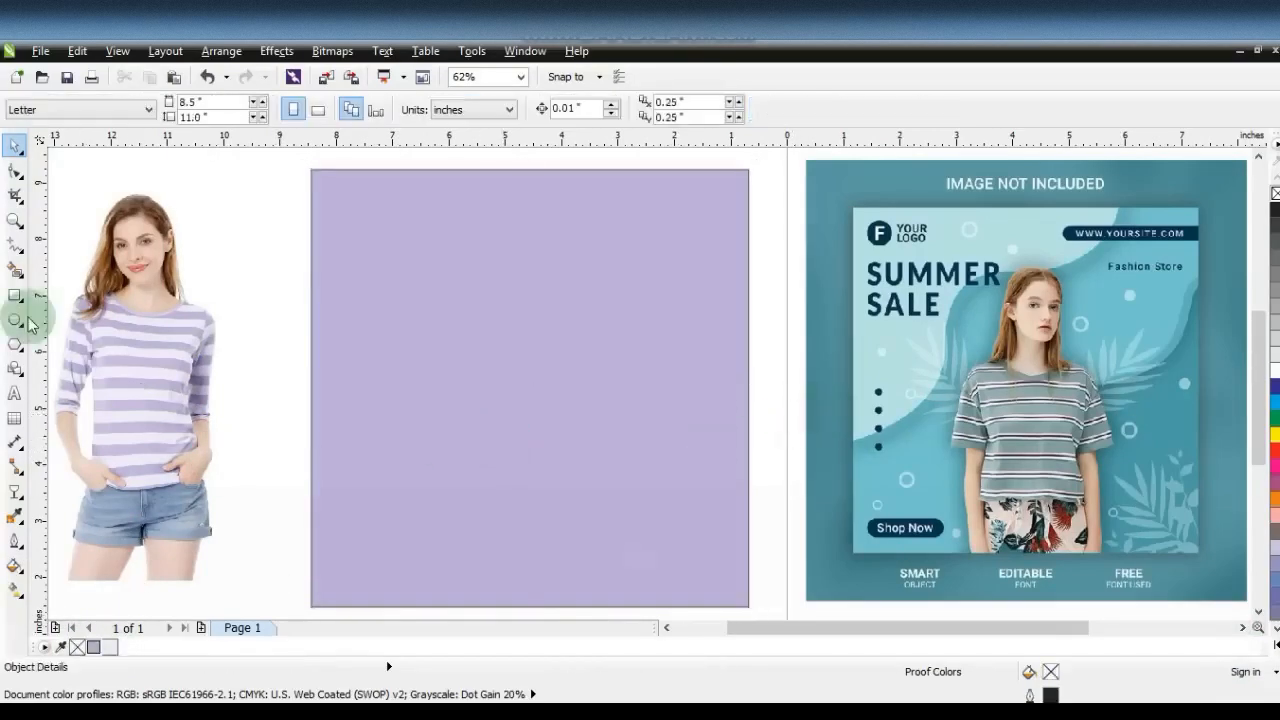
Draw a closed five-node straight-sided outline over the square's upper-left corner, with a diagonal edge carrying two intermediate nodes.
click(14, 246)
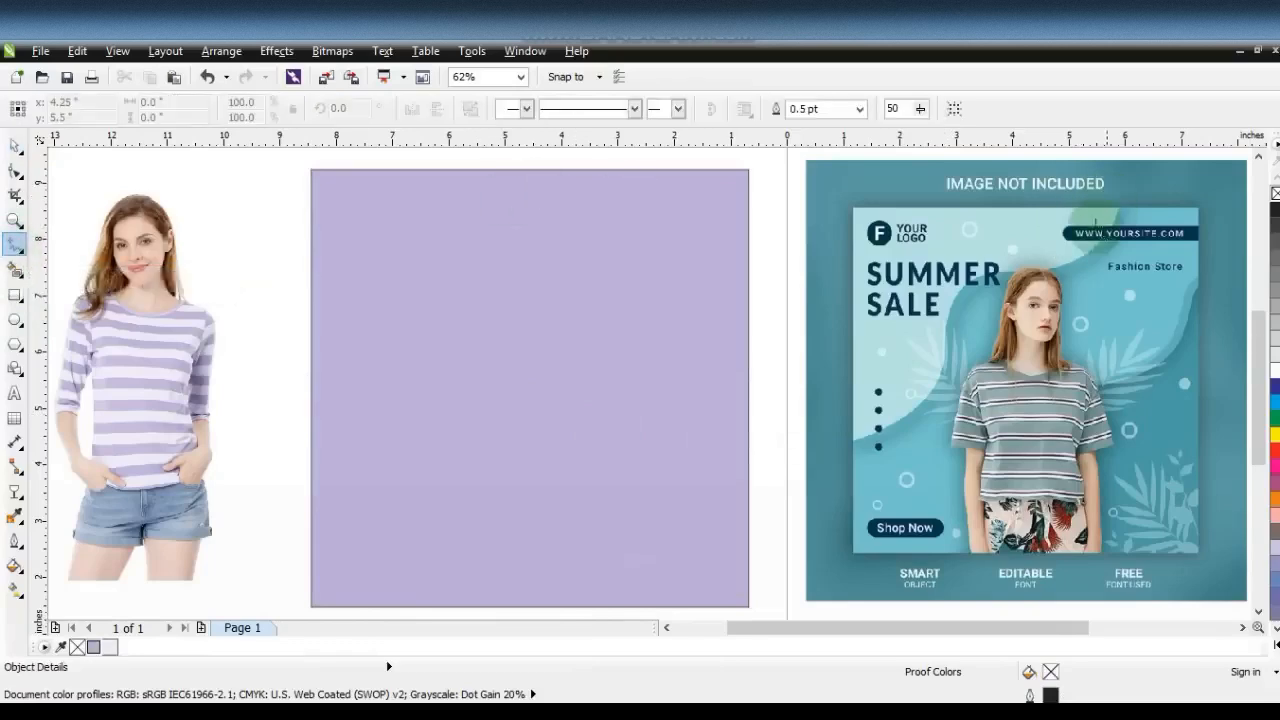
click(613, 164)
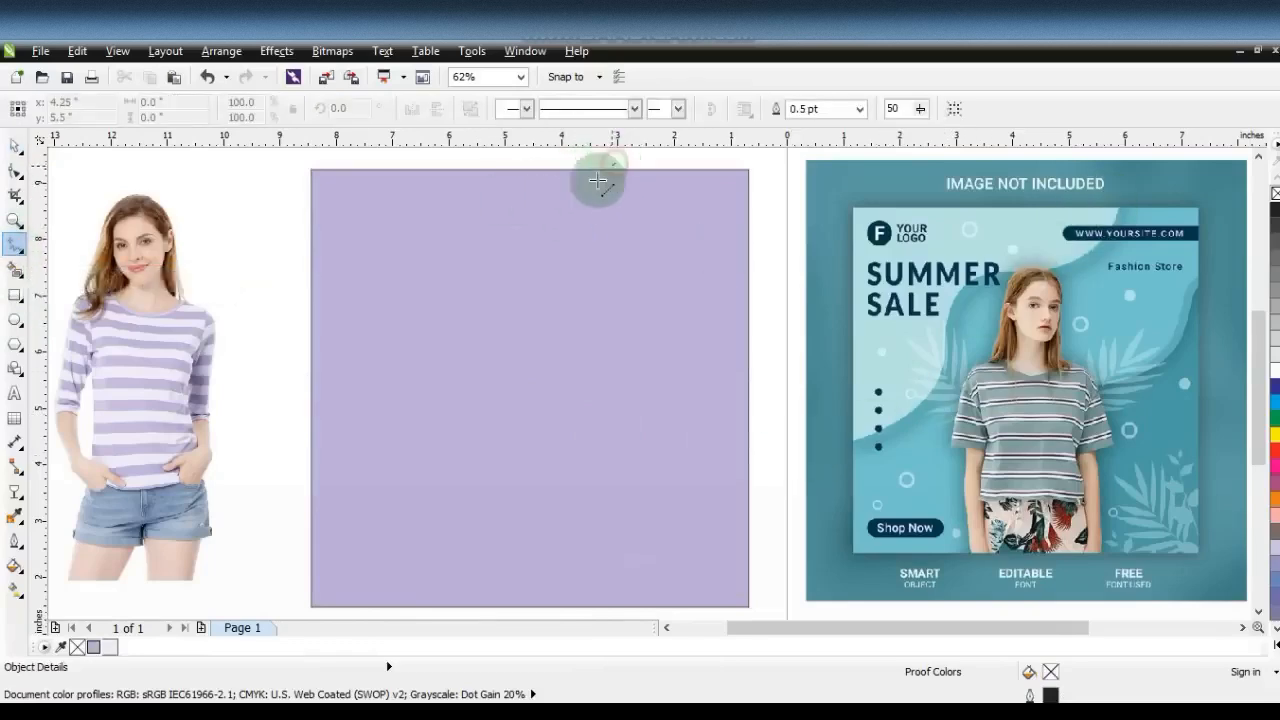
double_click(509, 272)
double_click(420, 370)
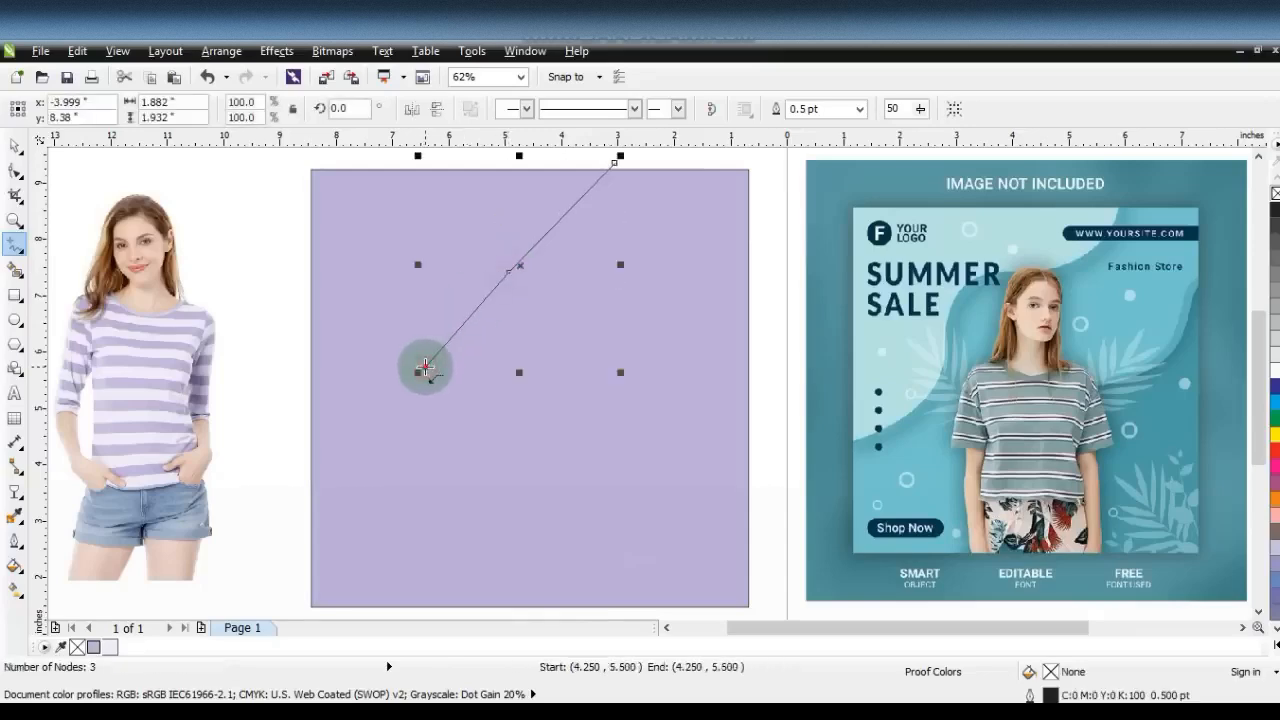
double_click(300, 489)
double_click(303, 160)
click(612, 162)
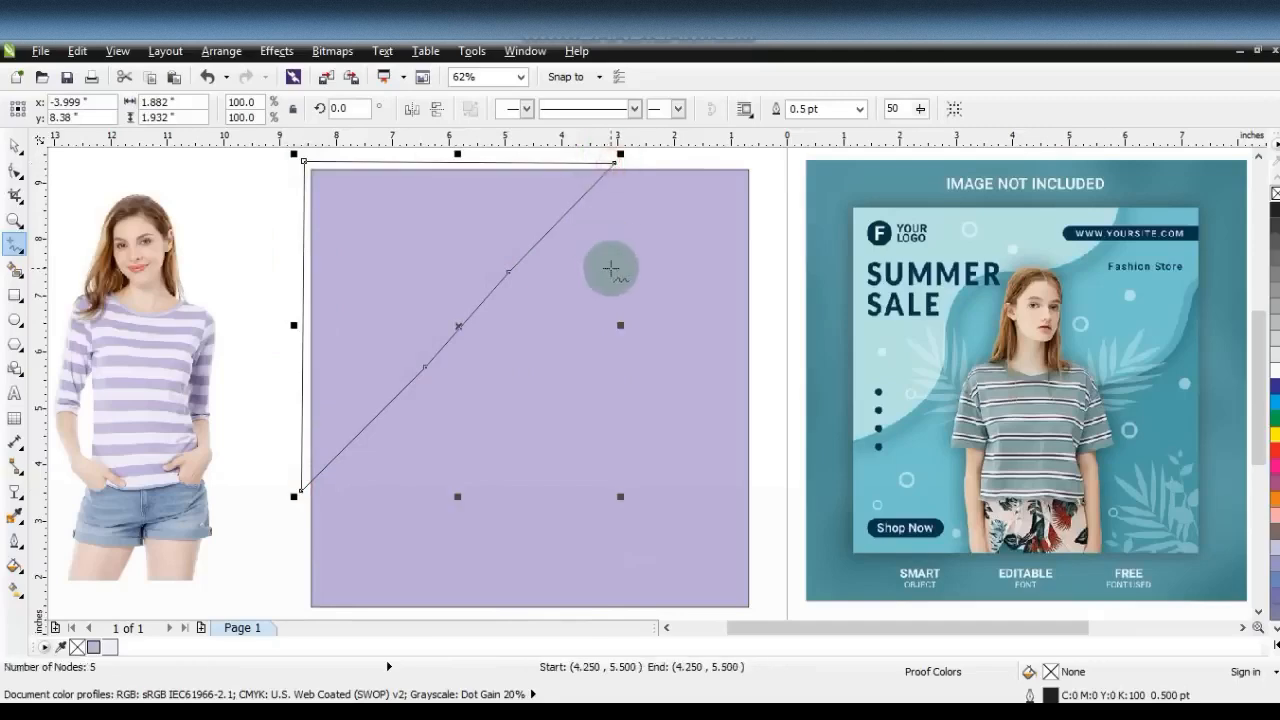
Select all nodes of the corner outline with the Shape tool and convert its segments to curves.
click(13, 175)
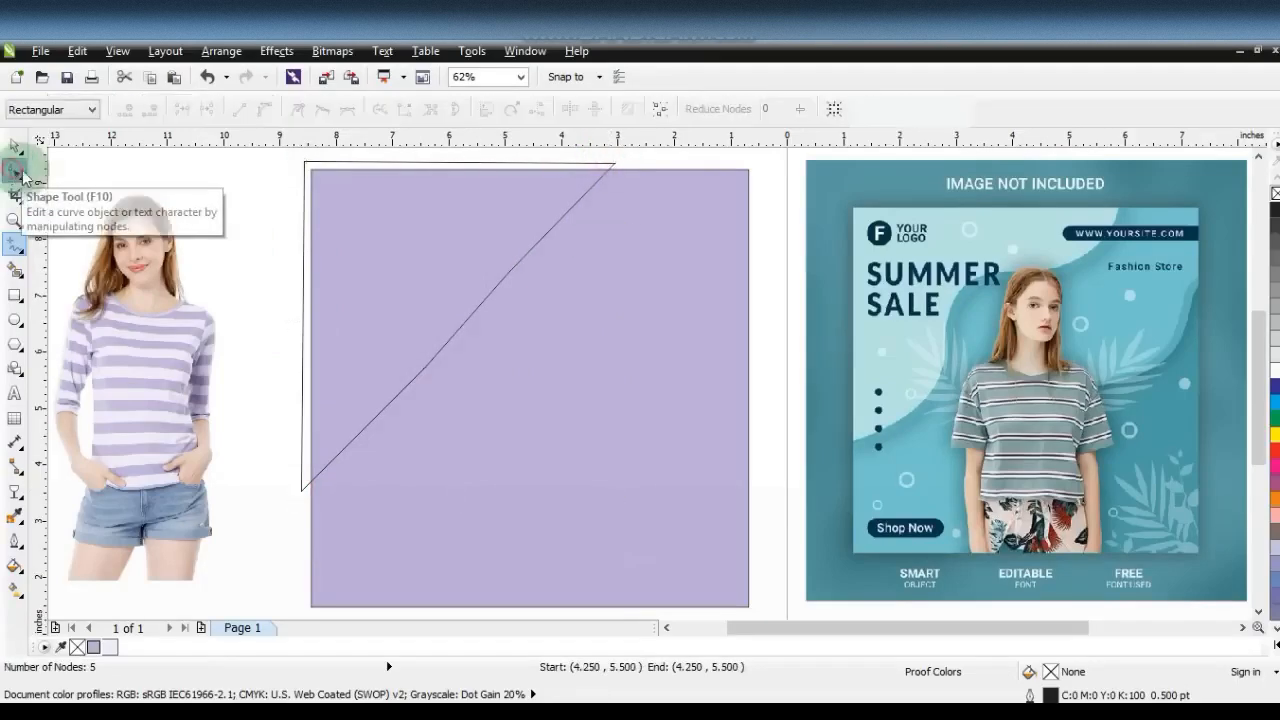
drag(272, 156, 680, 440)
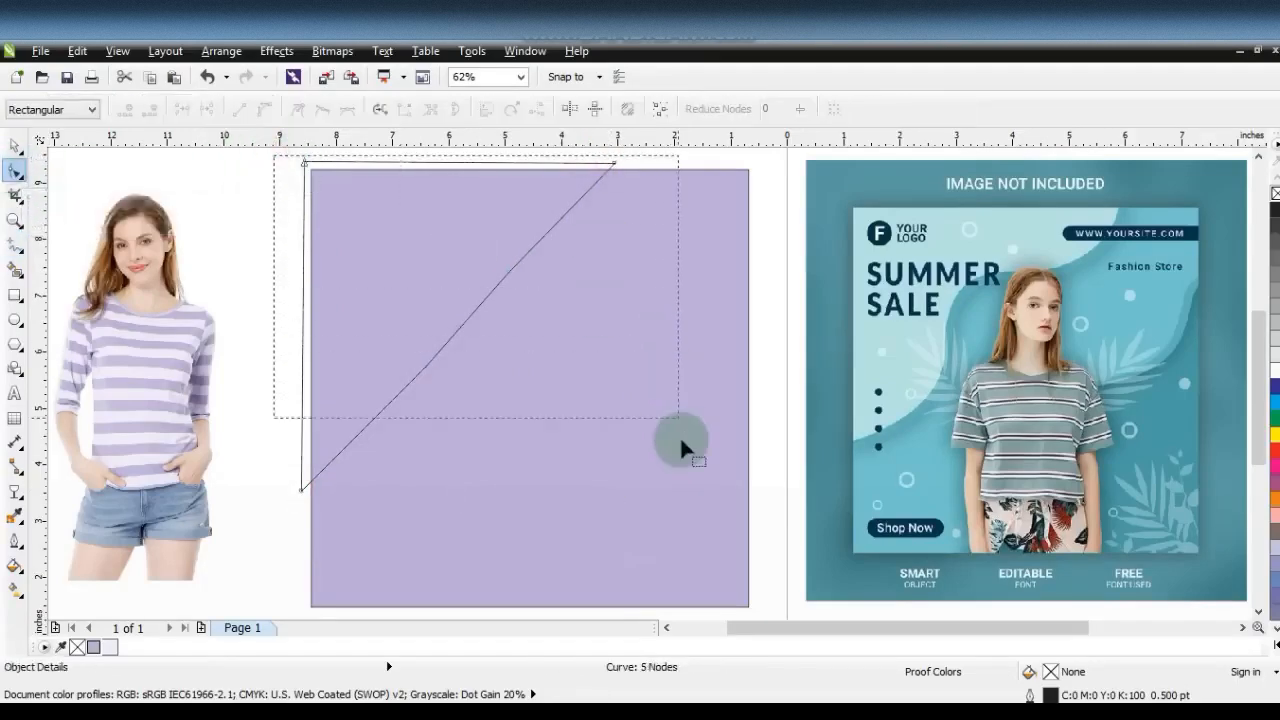
drag(691, 500, 691, 500)
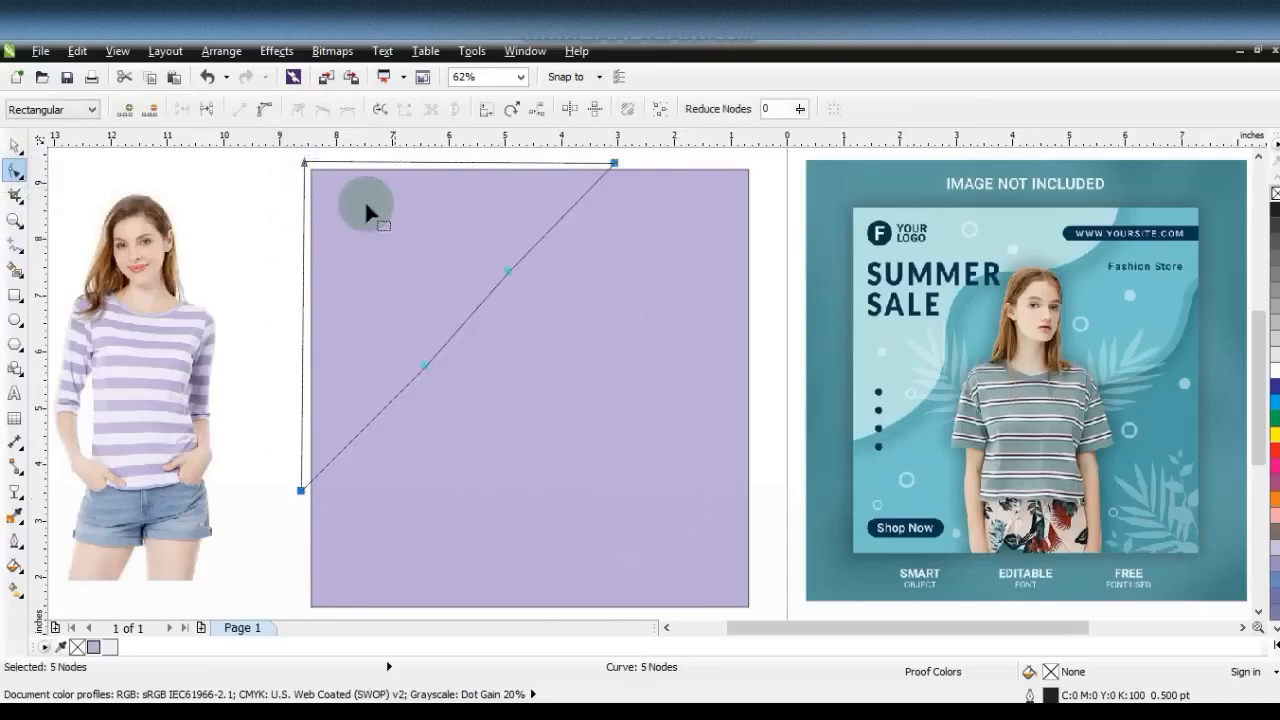
click(266, 112)
Bend the three segments of the diagonal edge into a smooth S-shaped wave like the one in the reference poster.
drag(558, 217, 590, 248)
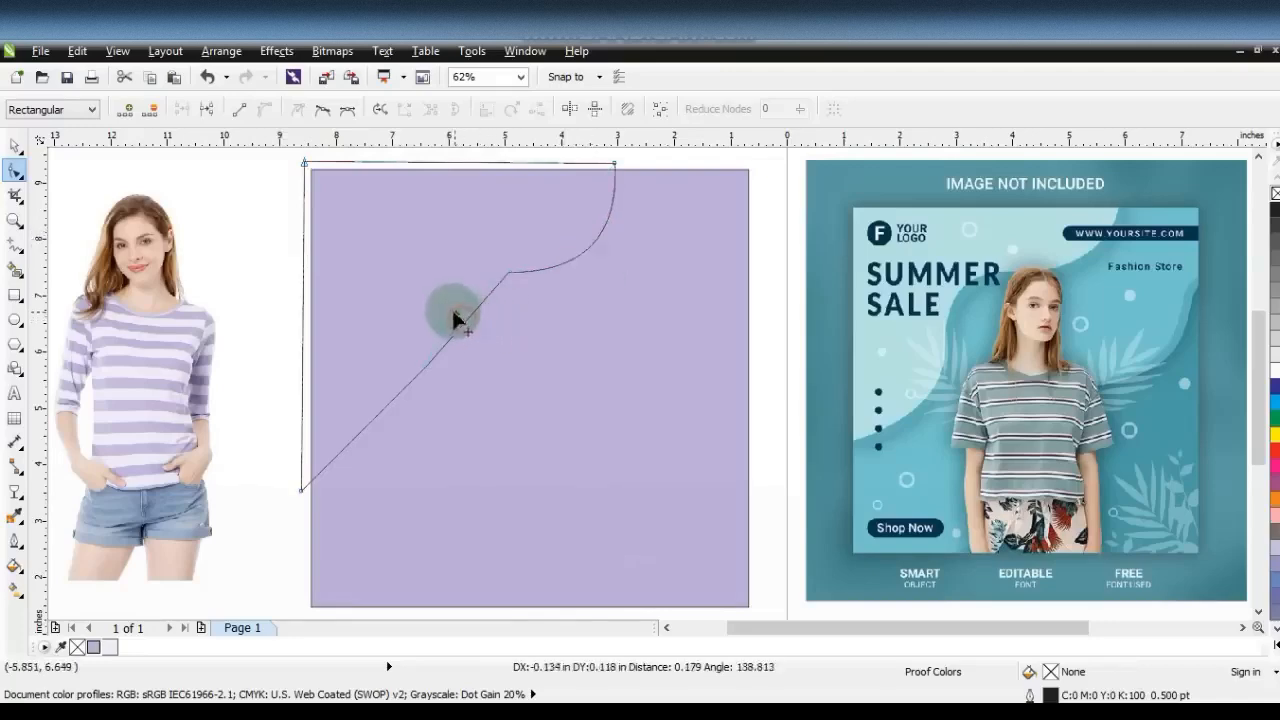
drag(439, 300, 438, 296)
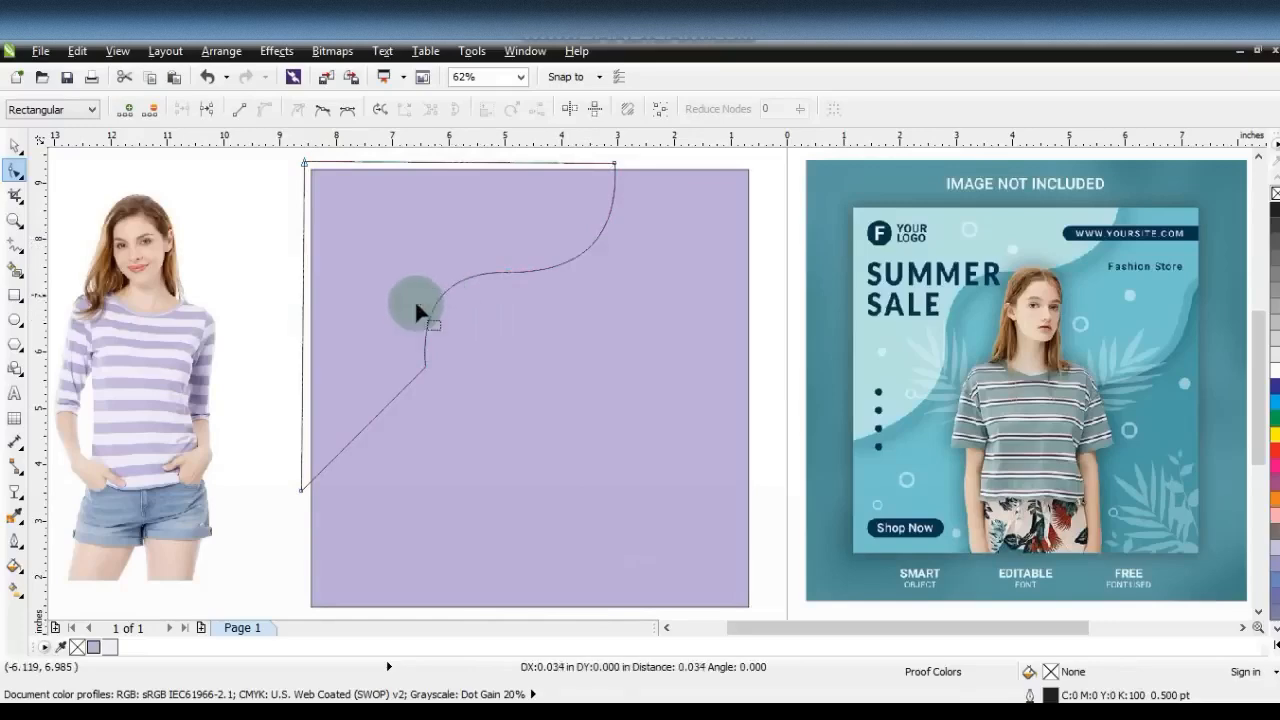
drag(389, 427, 400, 438)
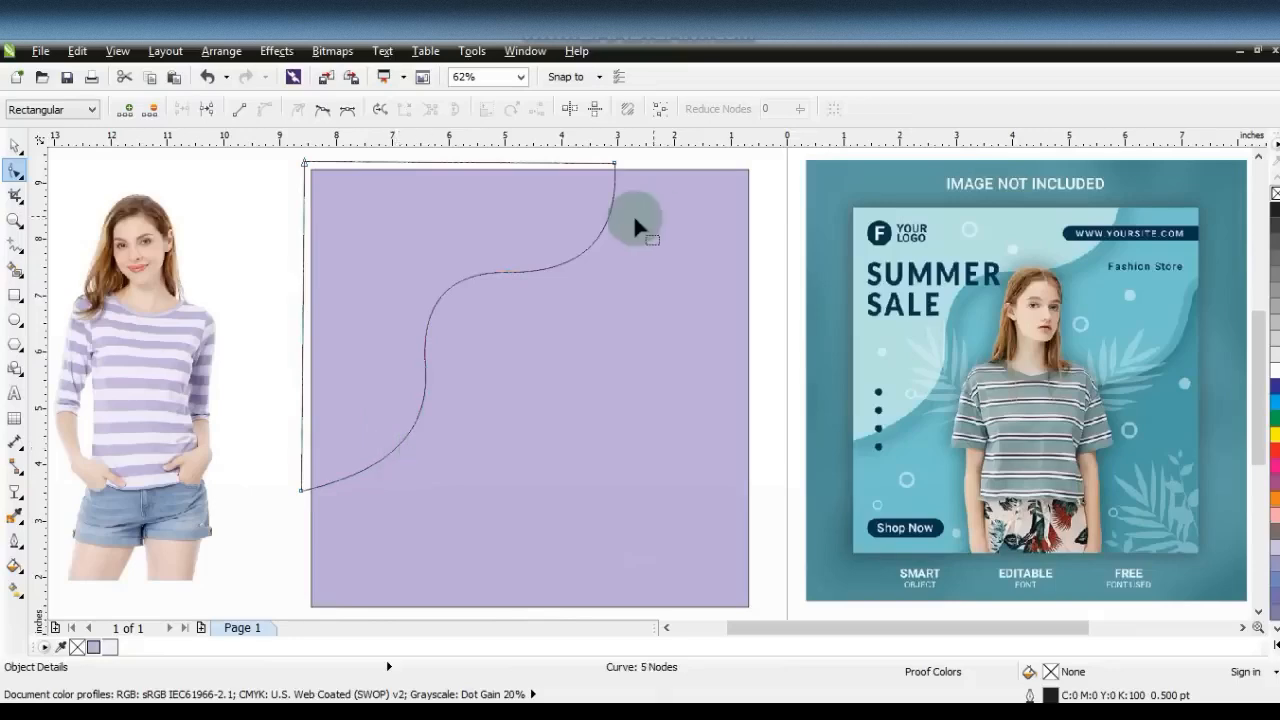
drag(587, 243, 587, 241)
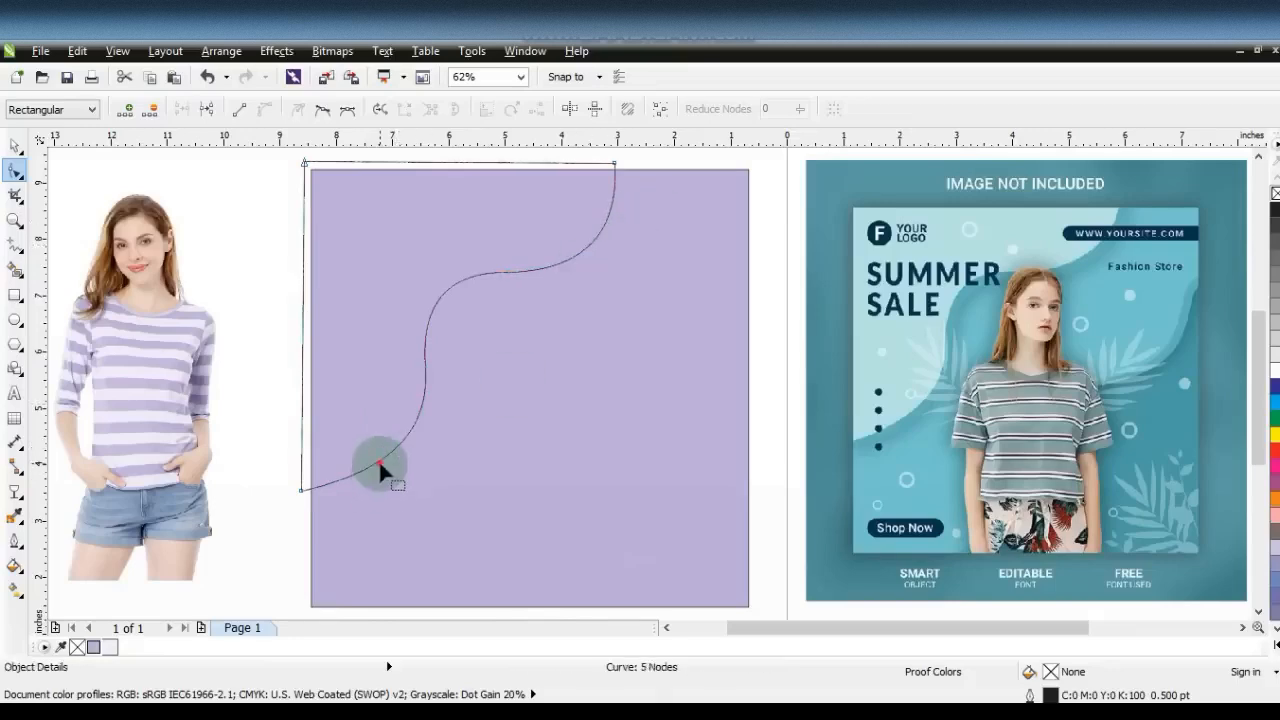
drag(383, 463, 379, 468)
drag(385, 470, 384, 471)
click(15, 145)
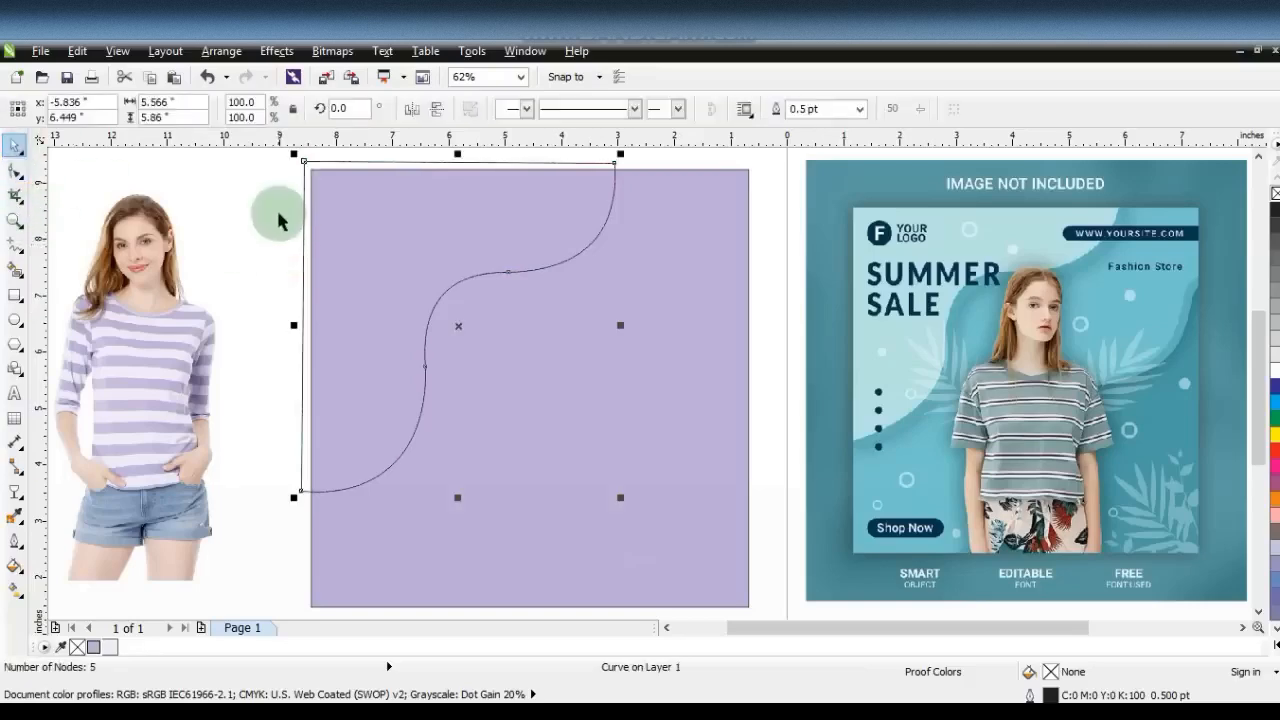
Duplicate the wave shape and offset the copy slightly up and to the left of the original.
key(KP_Add)
key(Up)
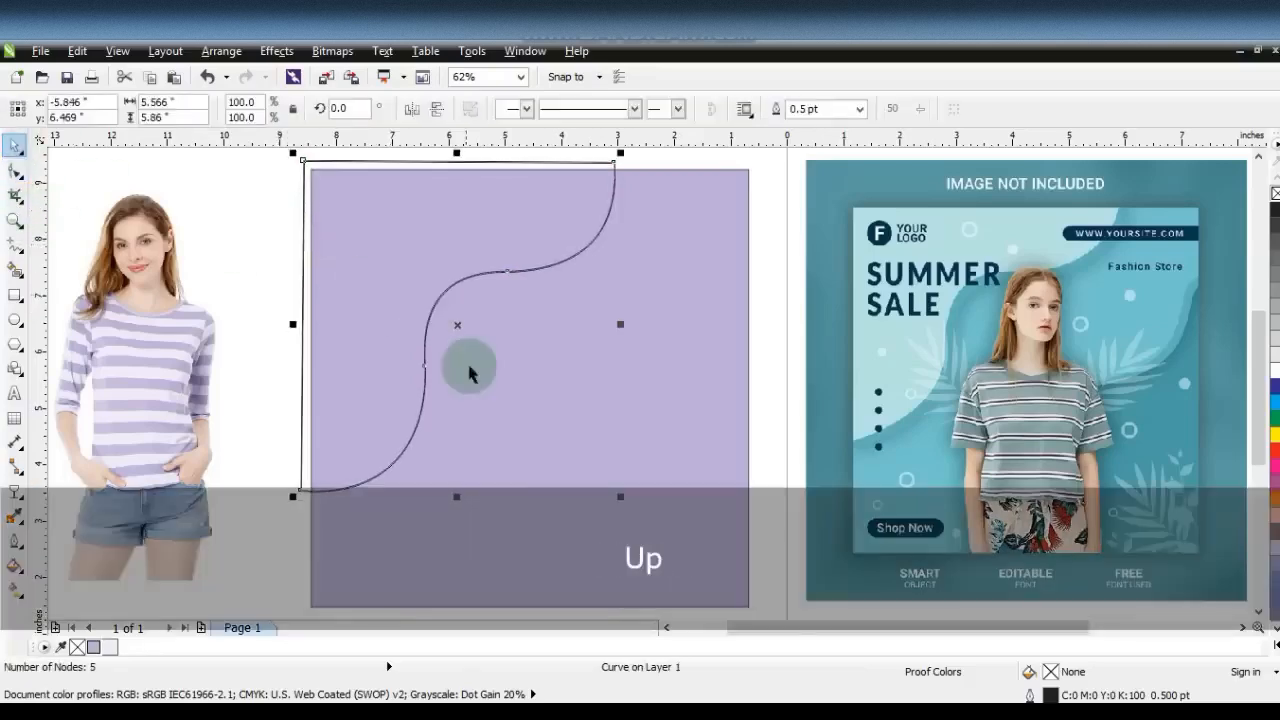
drag(456, 326, 448, 320)
Try moving the copy's upper-right node, undo that move, and adjust the copy's lower-left node slightly.
click(15, 170)
click(608, 163)
drag(608, 163, 608, 177)
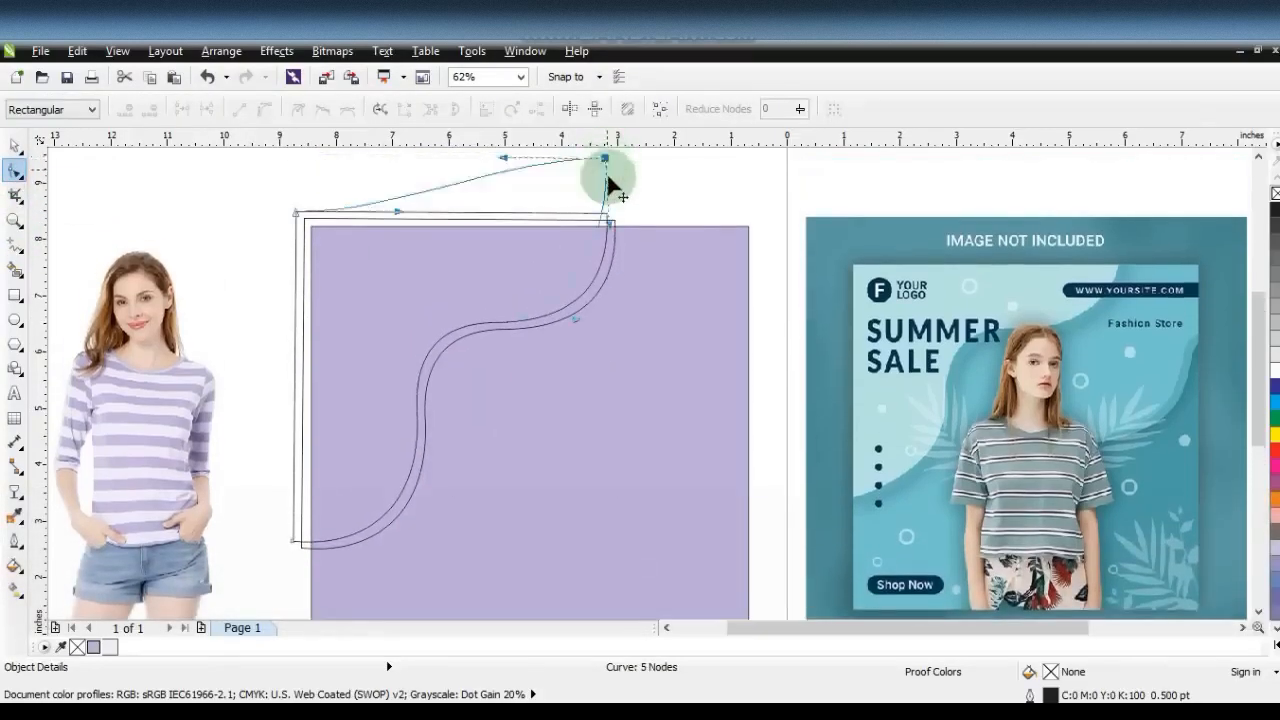
key(ctrl+z)
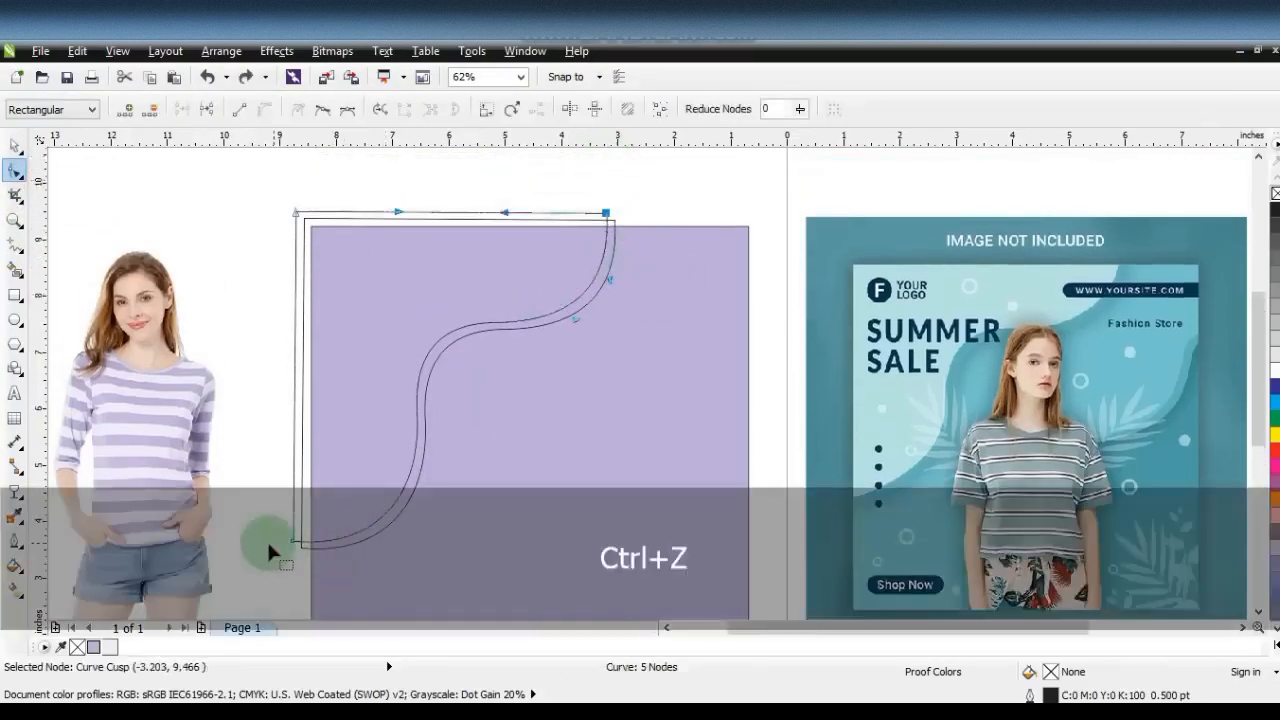
drag(289, 538, 290, 537)
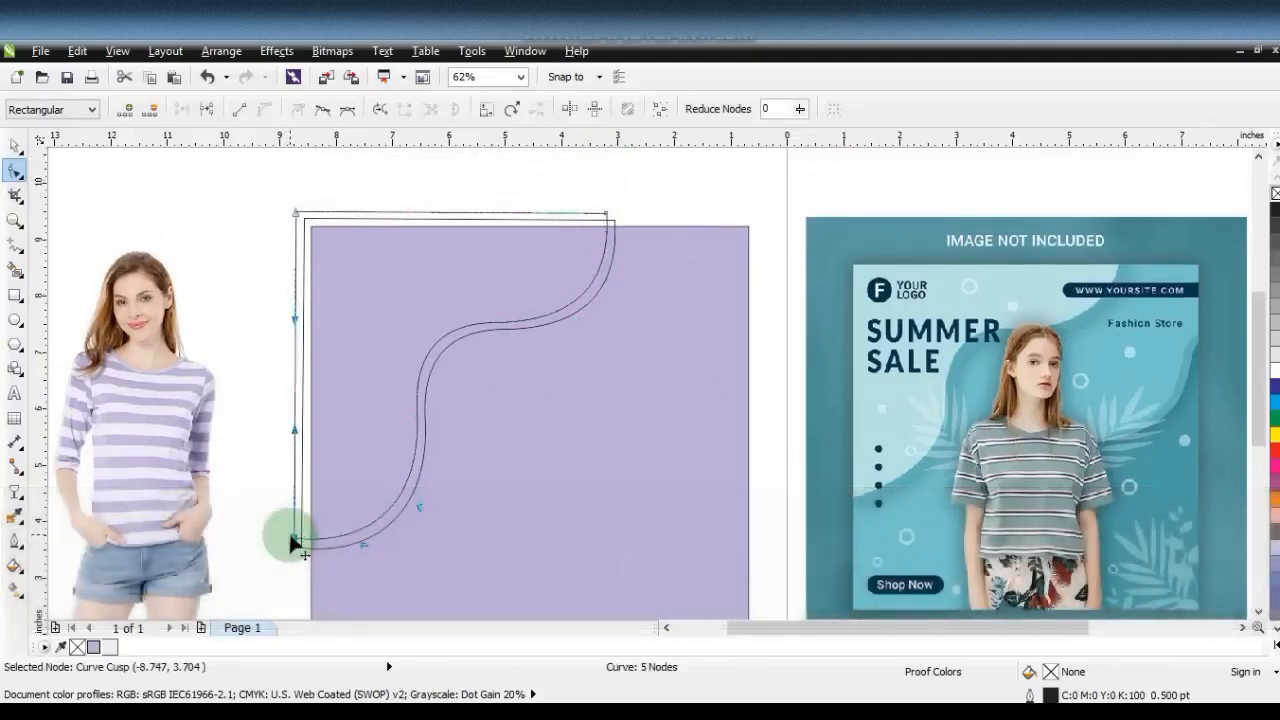
click(15, 146)
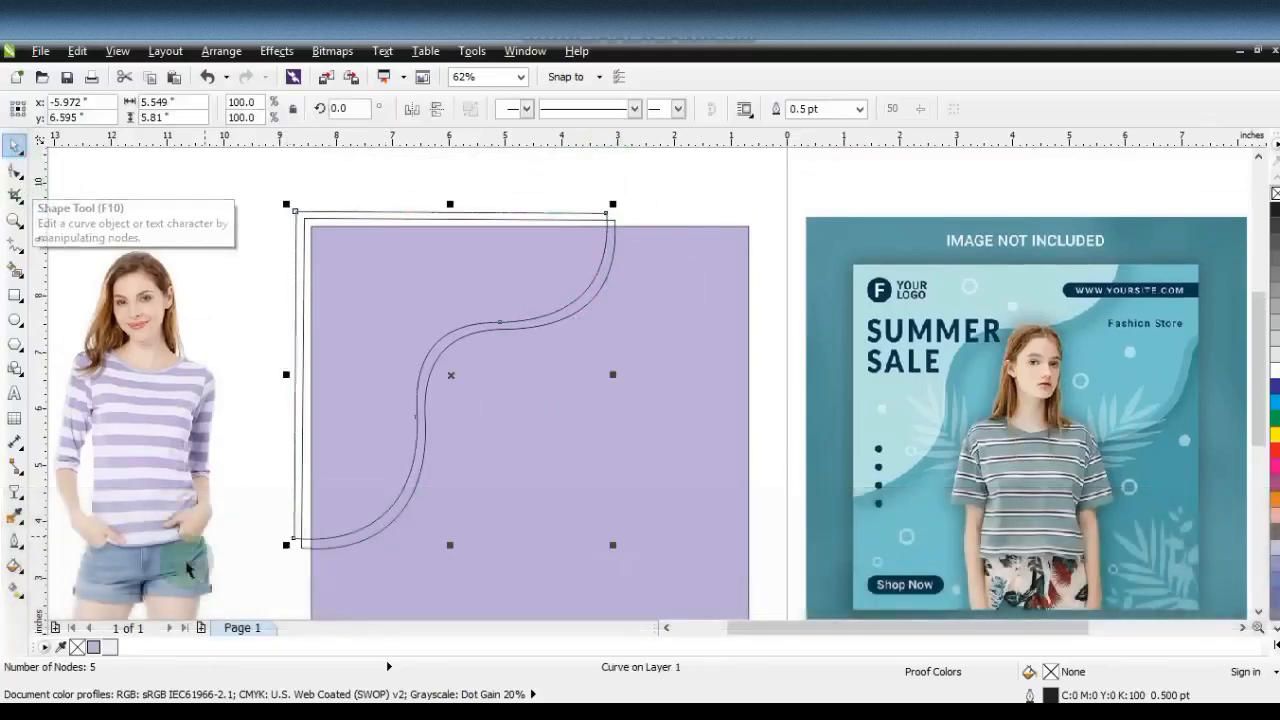
Fill the offset wave copy with pale lavender #F0EEFB and the original wave shape beneath it with lavender #BFAFDC.
click(93, 647)
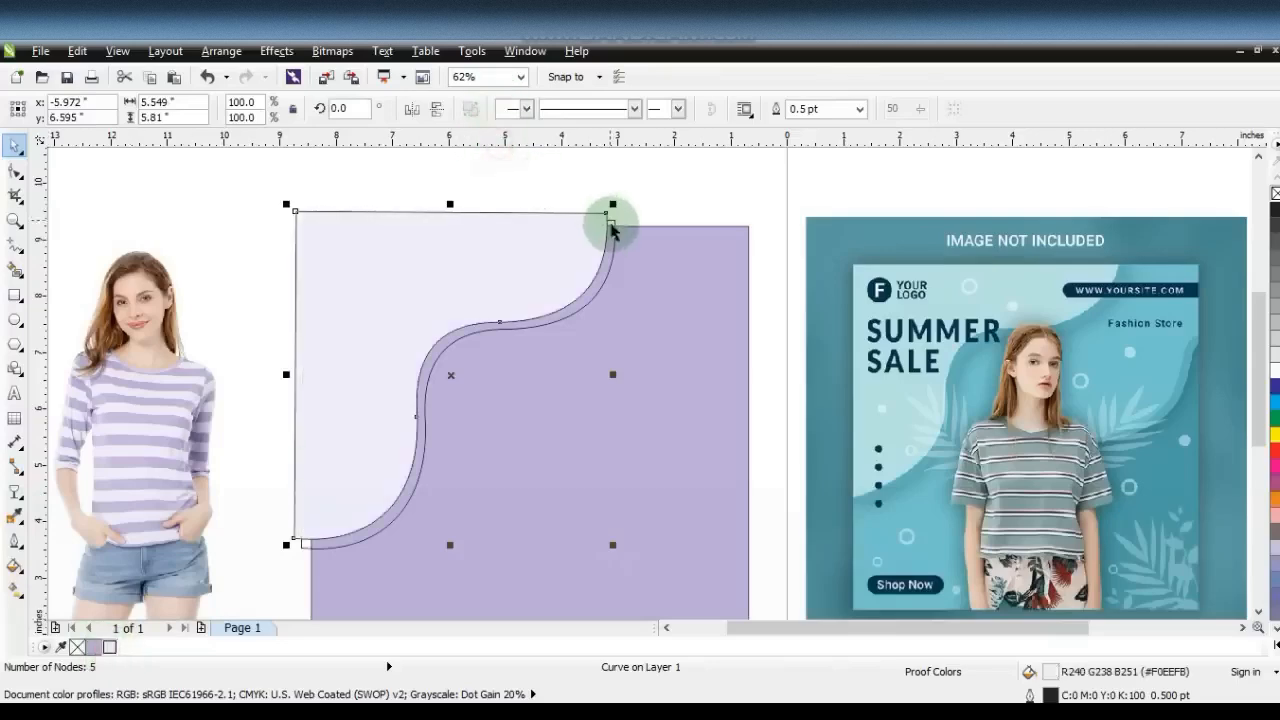
click(613, 228)
click(615, 228)
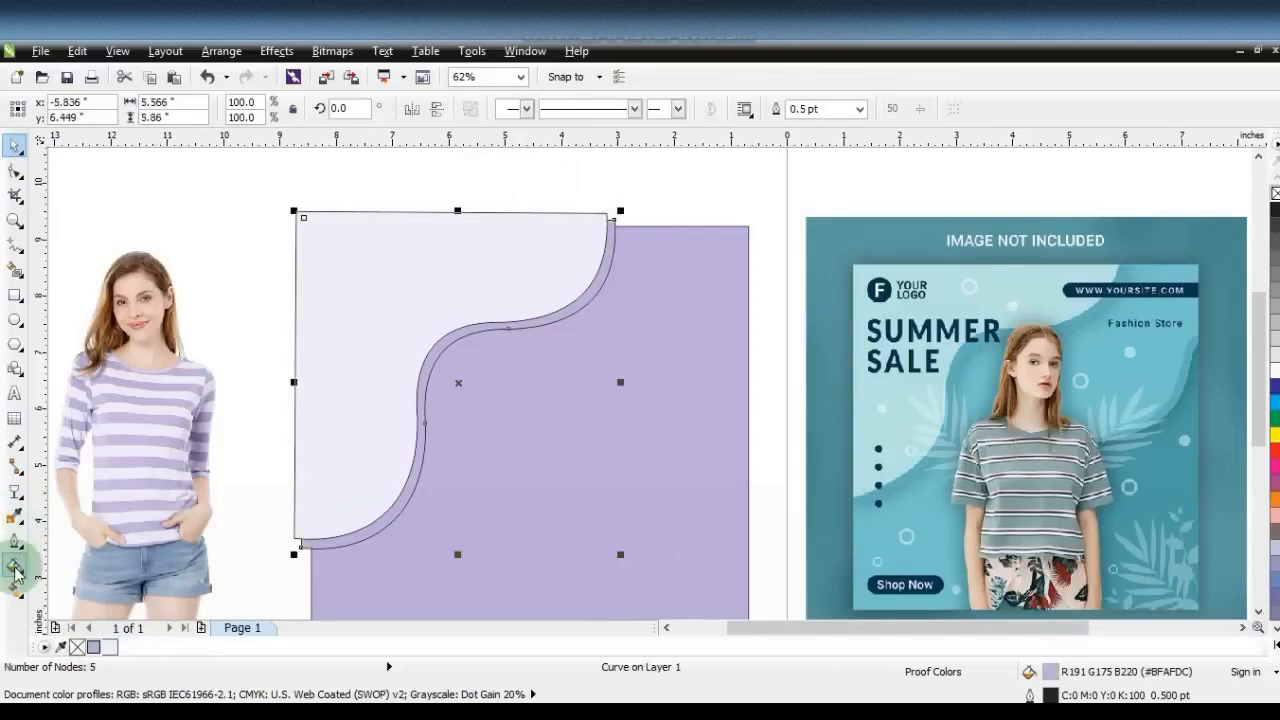
Fill the lower wave shape, visible as a band beneath the pale copy, with a deeper lavender #A58CD4.
click(16, 516)
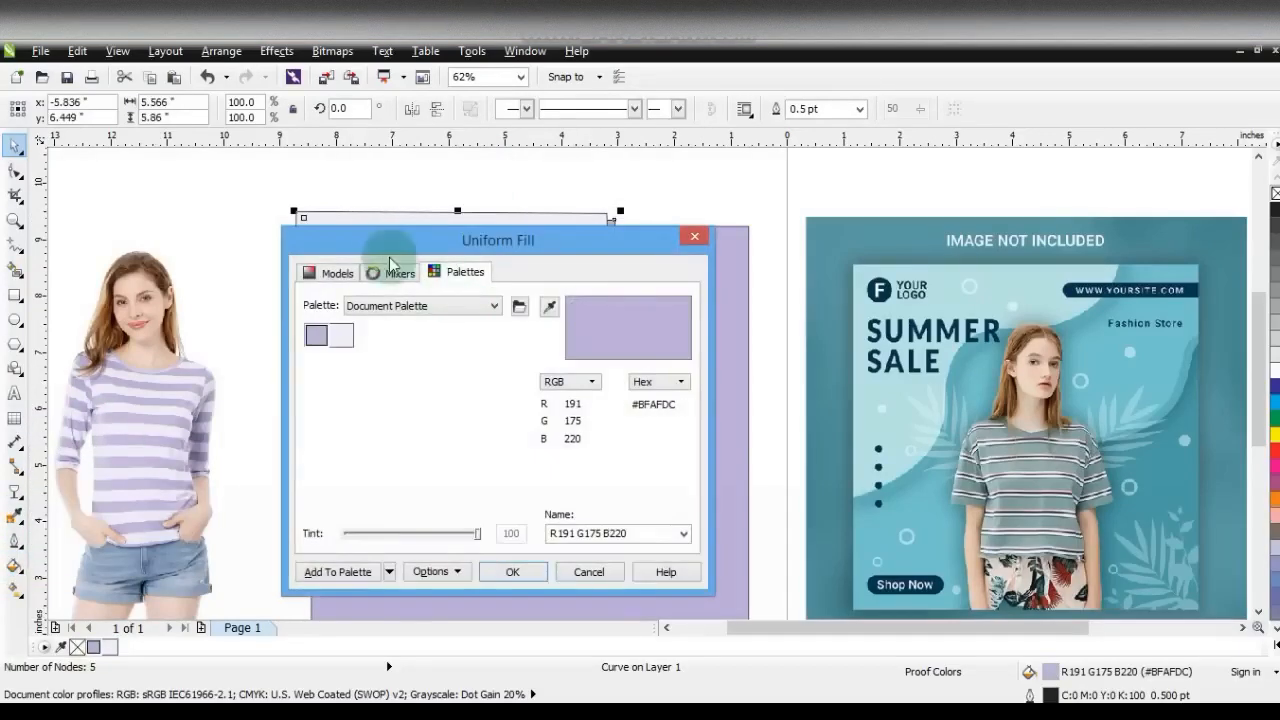
drag(487, 247, 881, 202)
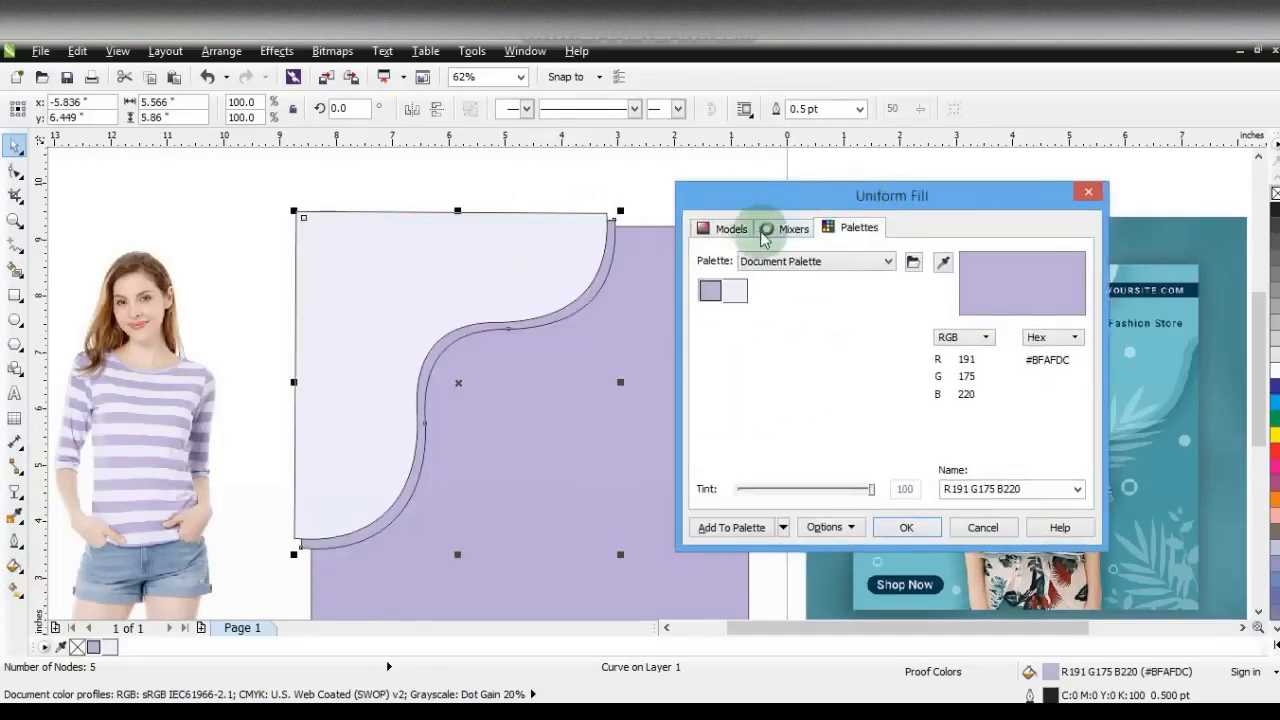
click(726, 228)
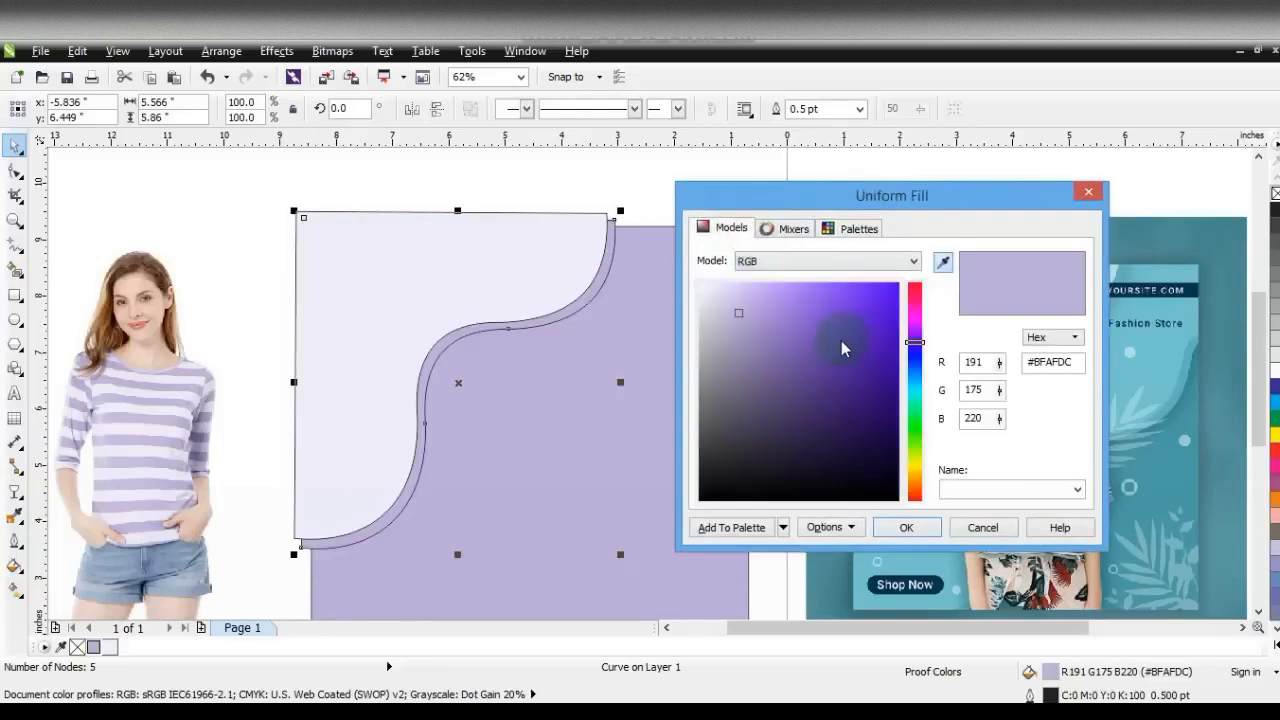
drag(737, 309, 765, 318)
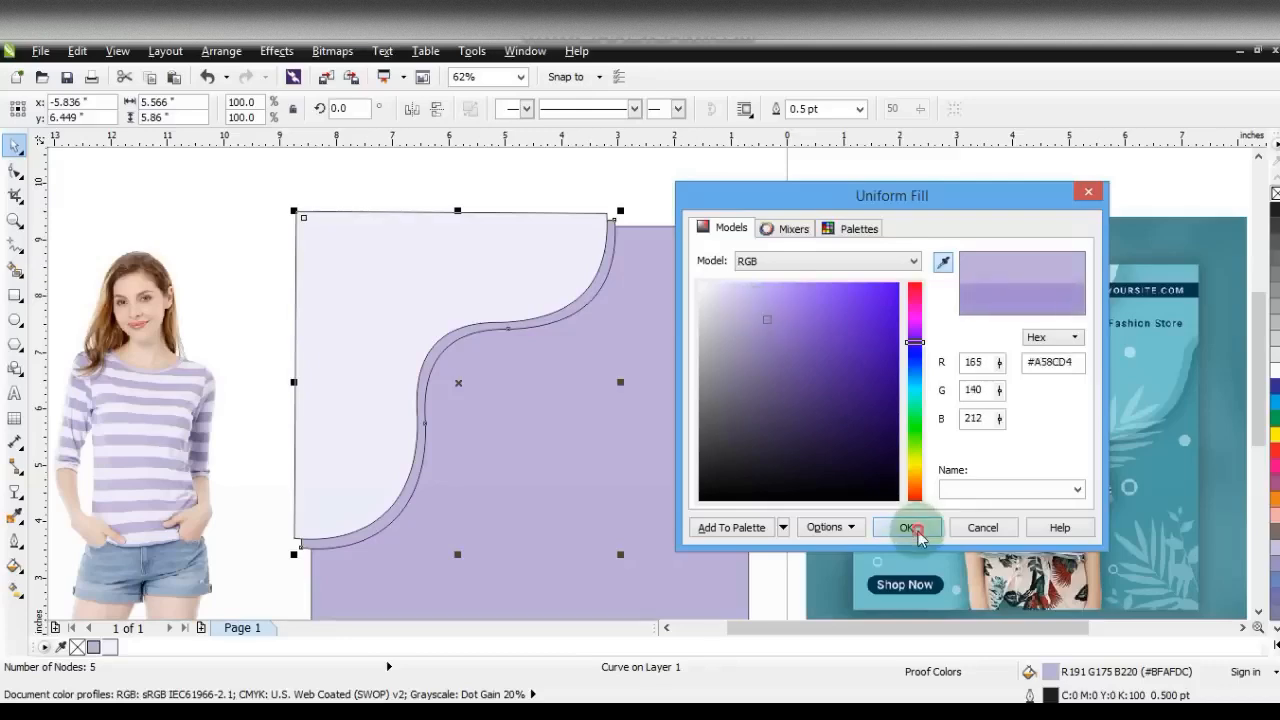
click(912, 528)
click(527, 200)
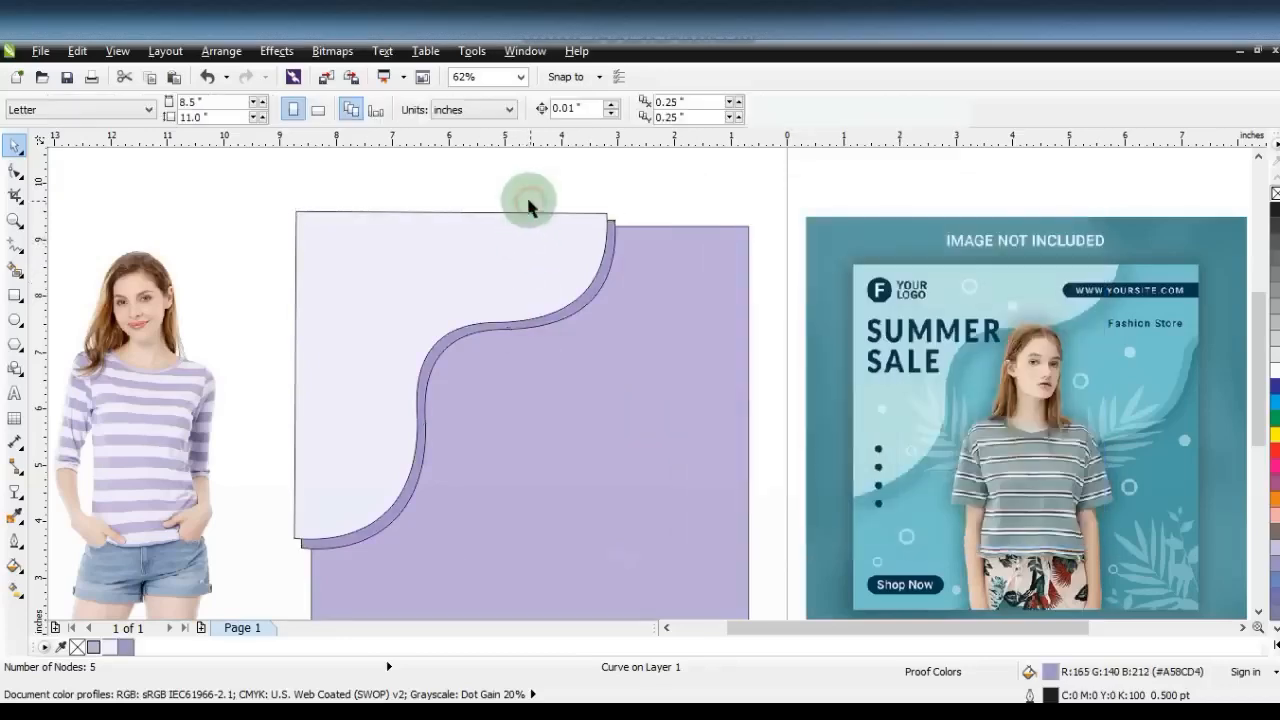
Add a drop shadow to the deeper lavender wave shape, cast straight down from its upper edge at 270 degrees.
click(612, 230)
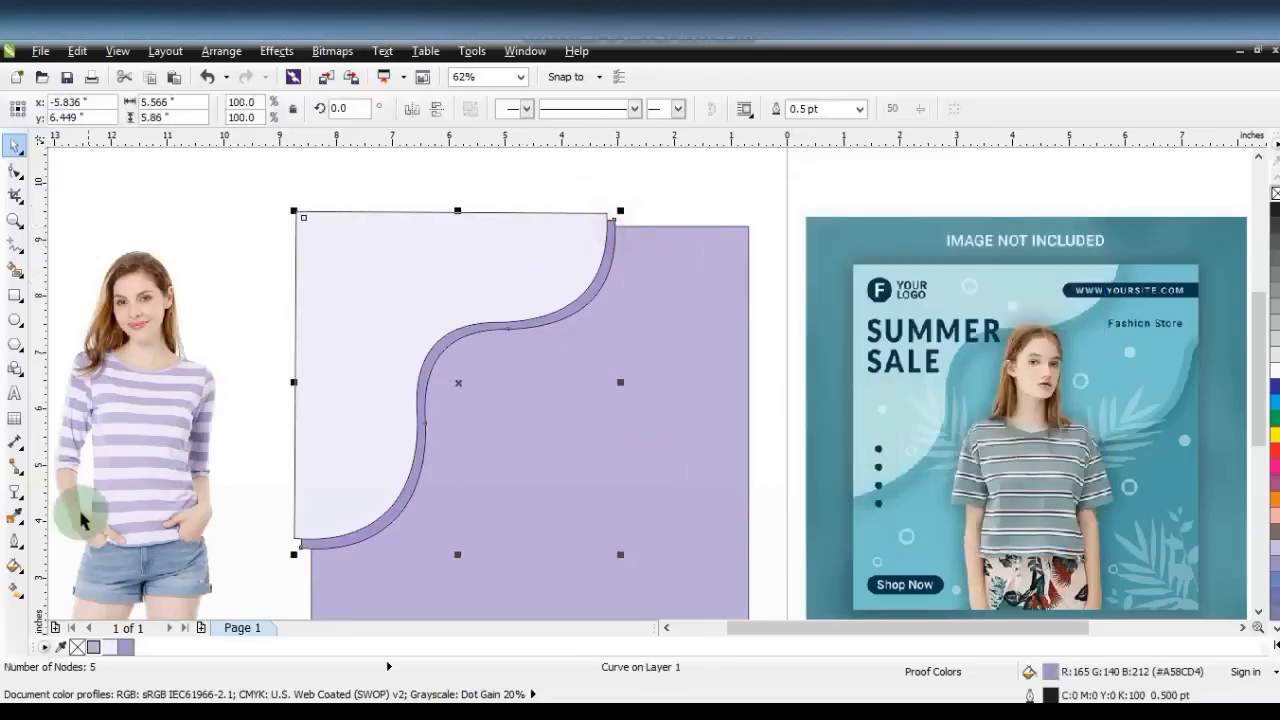
click(22, 553)
click(20, 496)
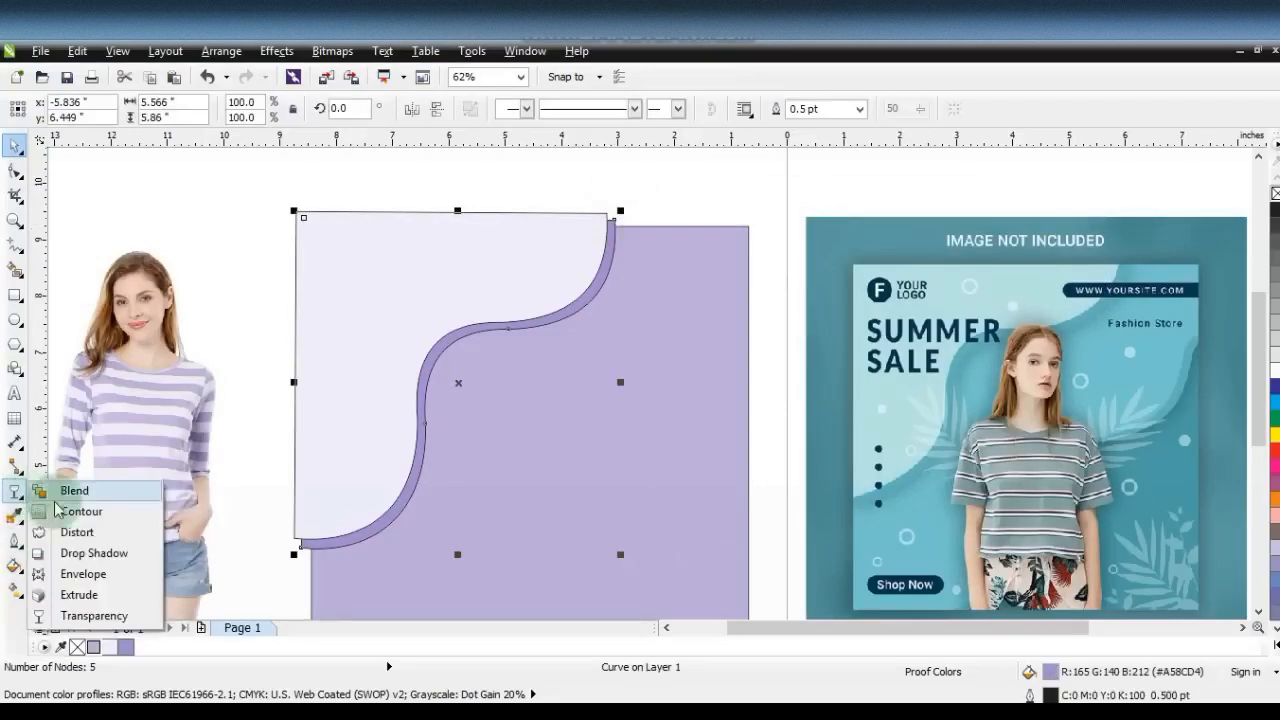
click(85, 553)
drag(612, 232, 455, 548)
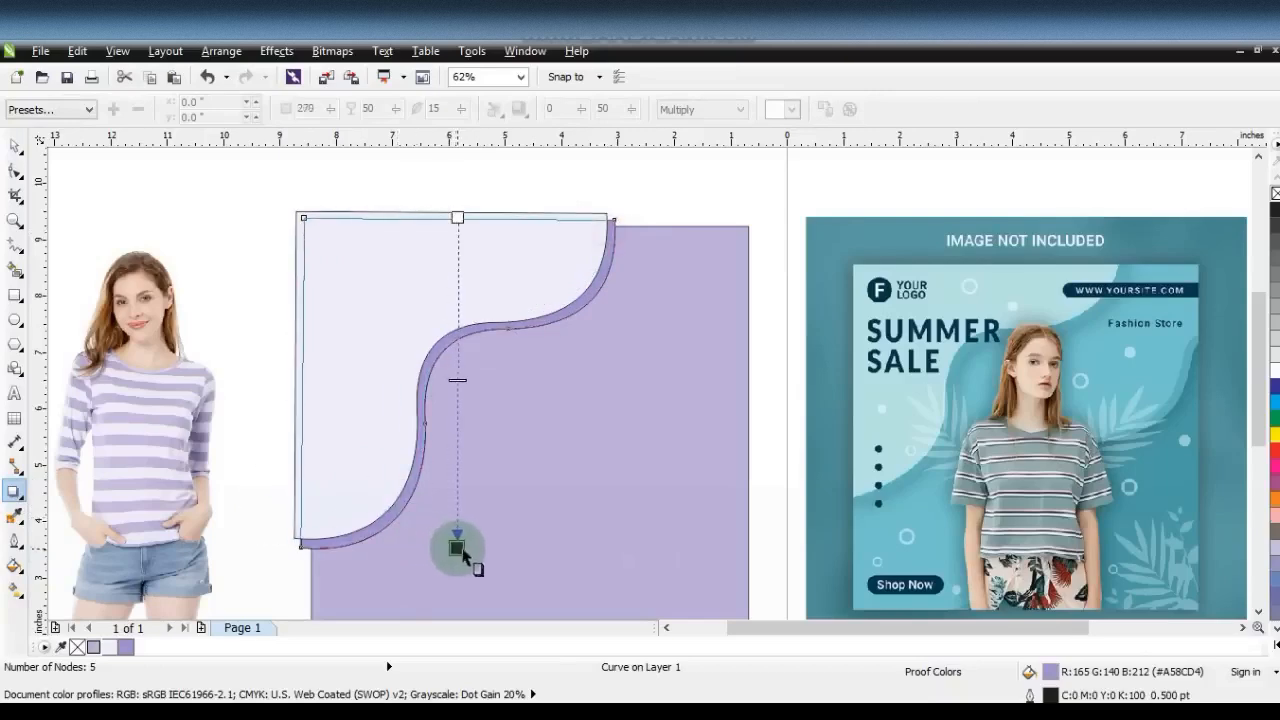
click(478, 355)
click(475, 358)
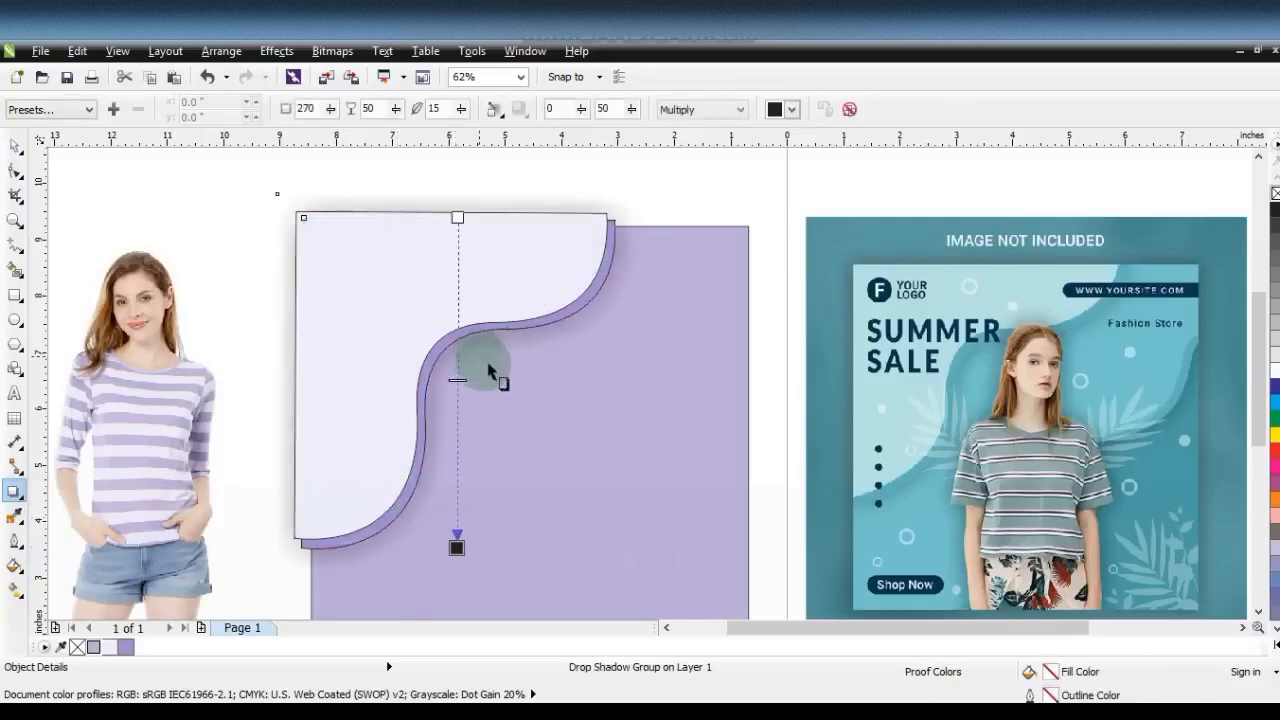
Set the wave's drop shadow to opacity about 91, feathering 5 and black colour.
drag(457, 380, 457, 498)
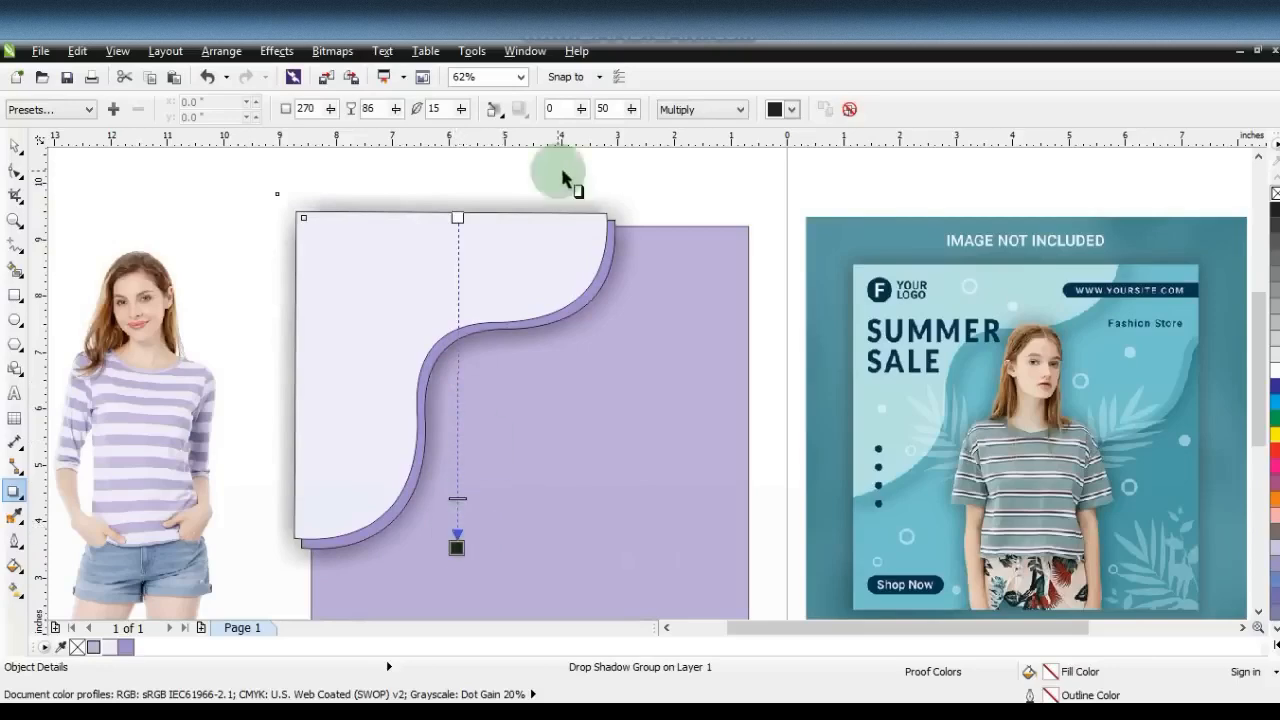
text(5)
key(Return)
drag(455, 498, 457, 514)
click(791, 109)
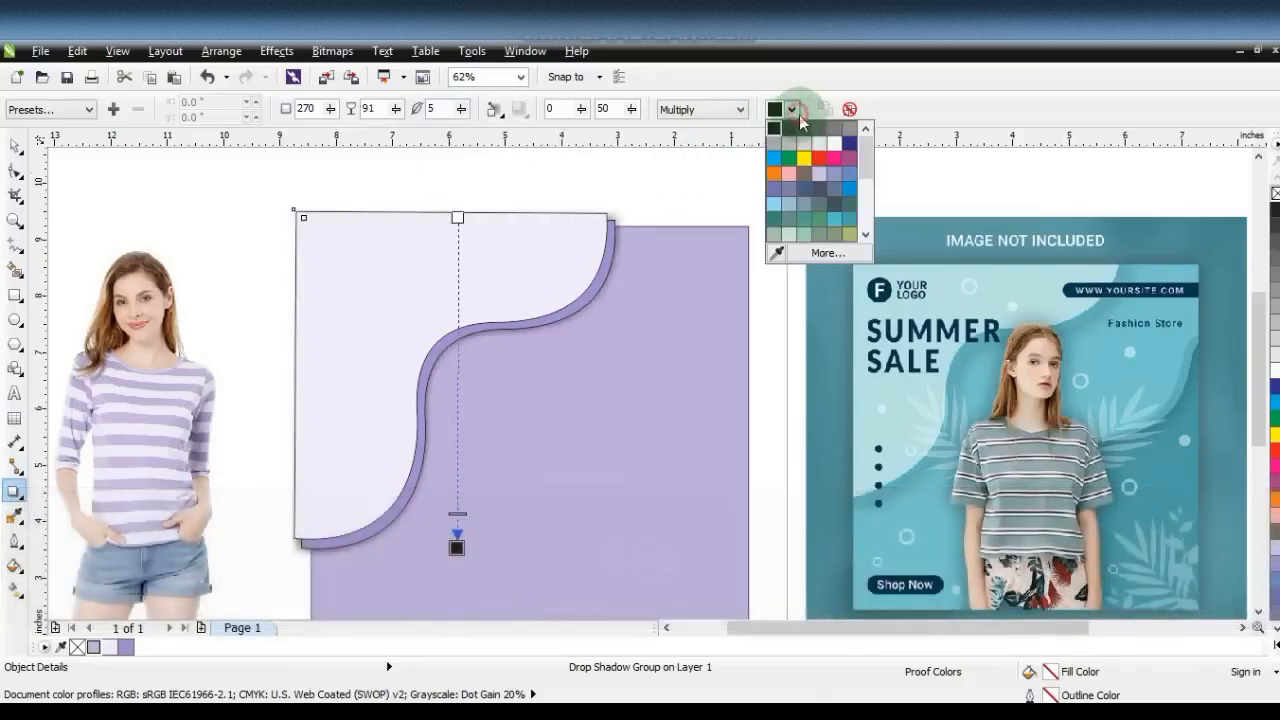
scroll(808, 230, down, 5)
click(819, 237)
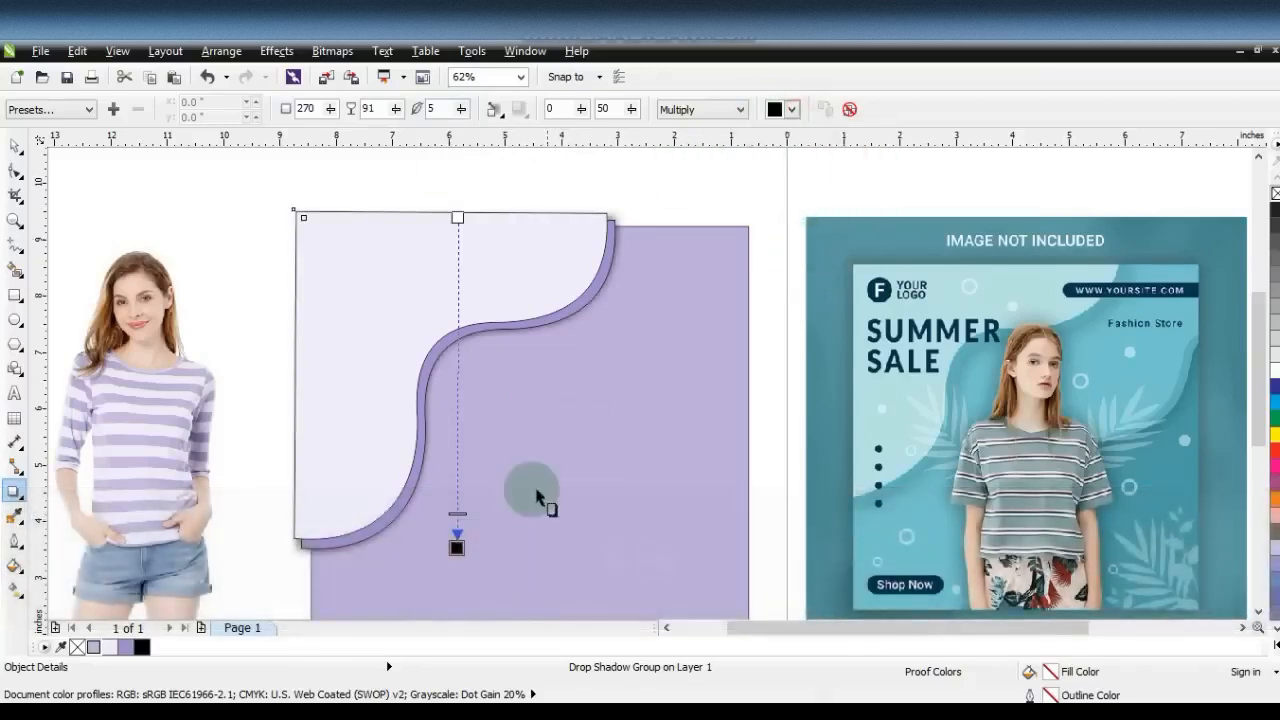
Set the shadow's feathering direction to Outside and its merge mode to Normal, and reduce its opacity to about 48.
click(493, 110)
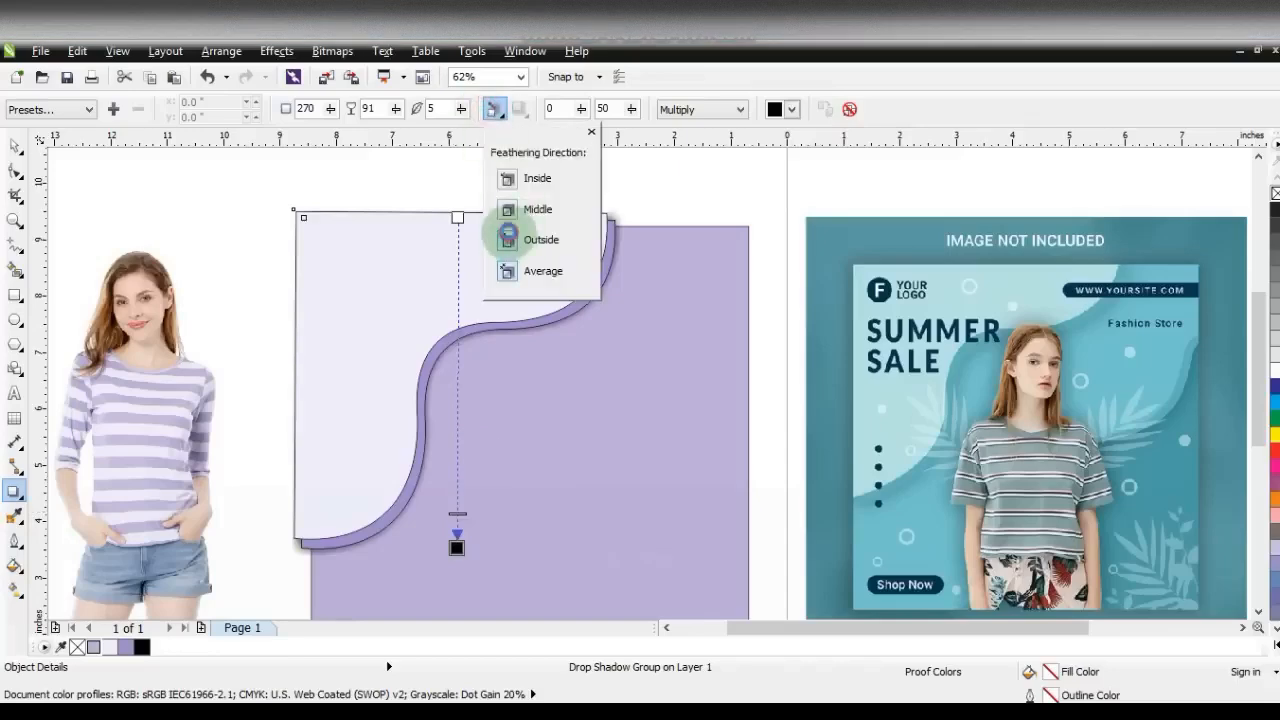
click(508, 239)
click(704, 109)
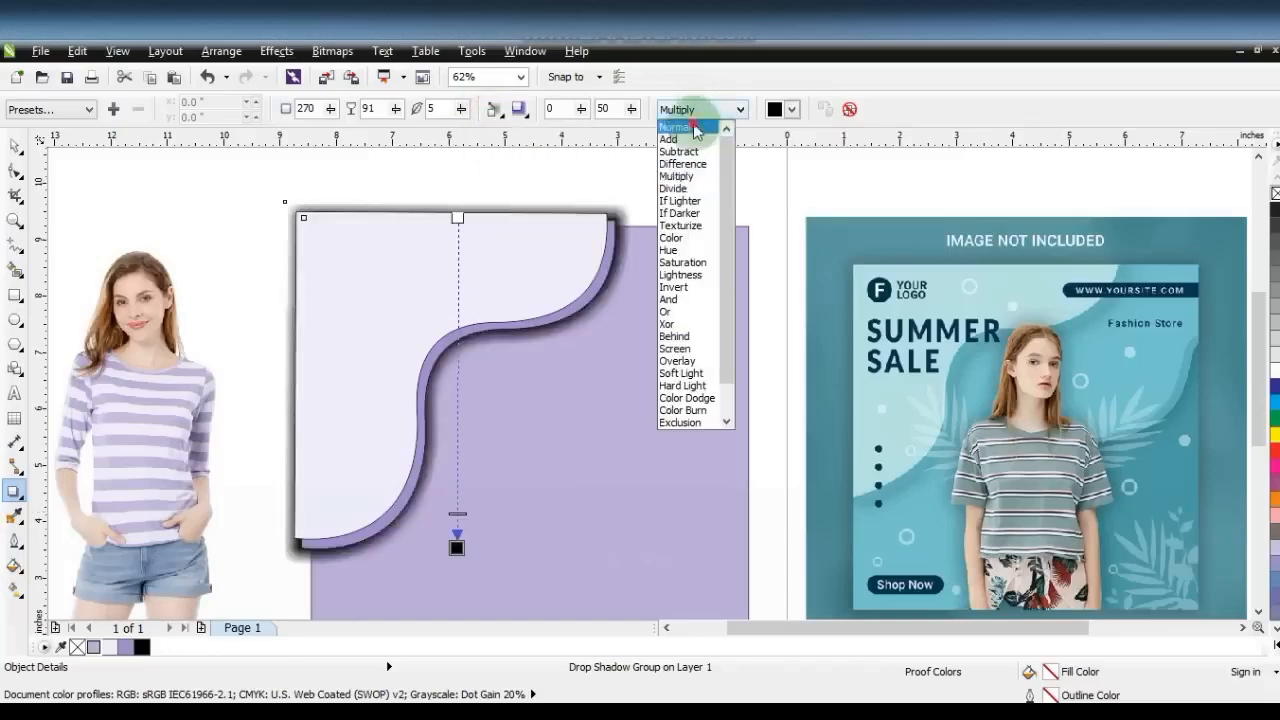
click(696, 128)
drag(457, 514, 458, 420)
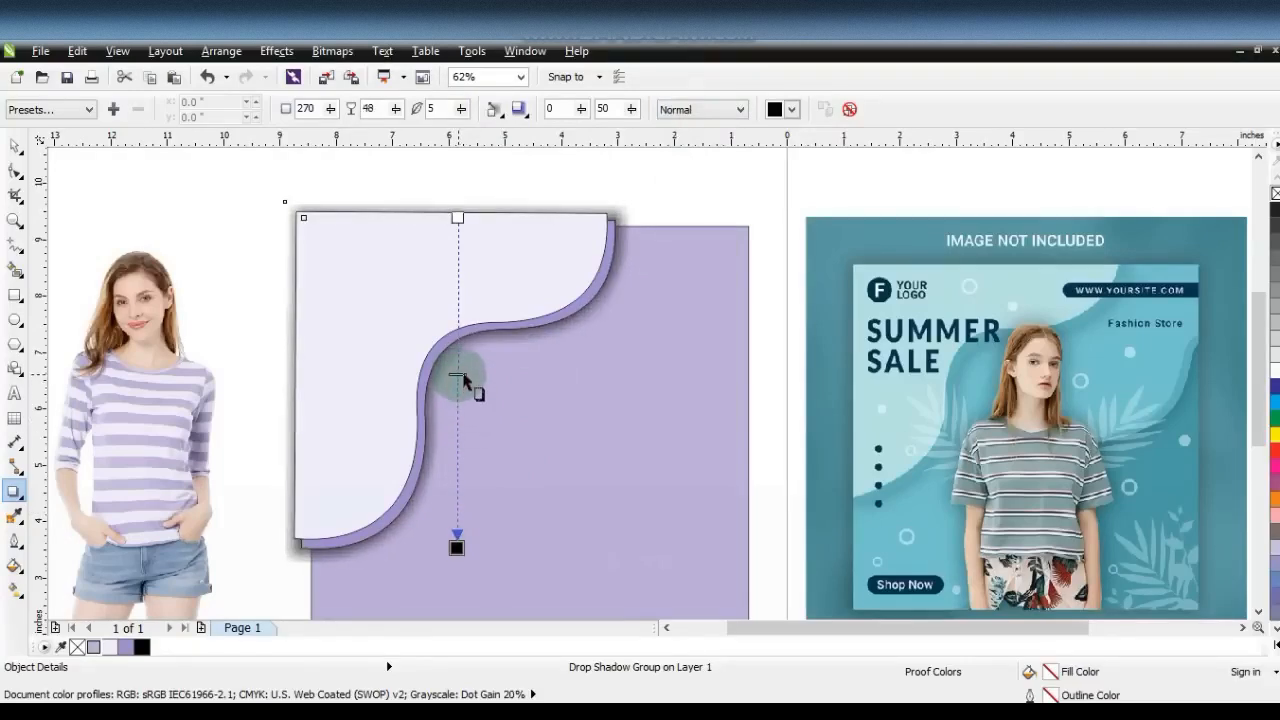
Select both wave shapes together with the shadow and remove their outlines.
click(15, 146)
click(230, 178)
drag(230, 171, 655, 580)
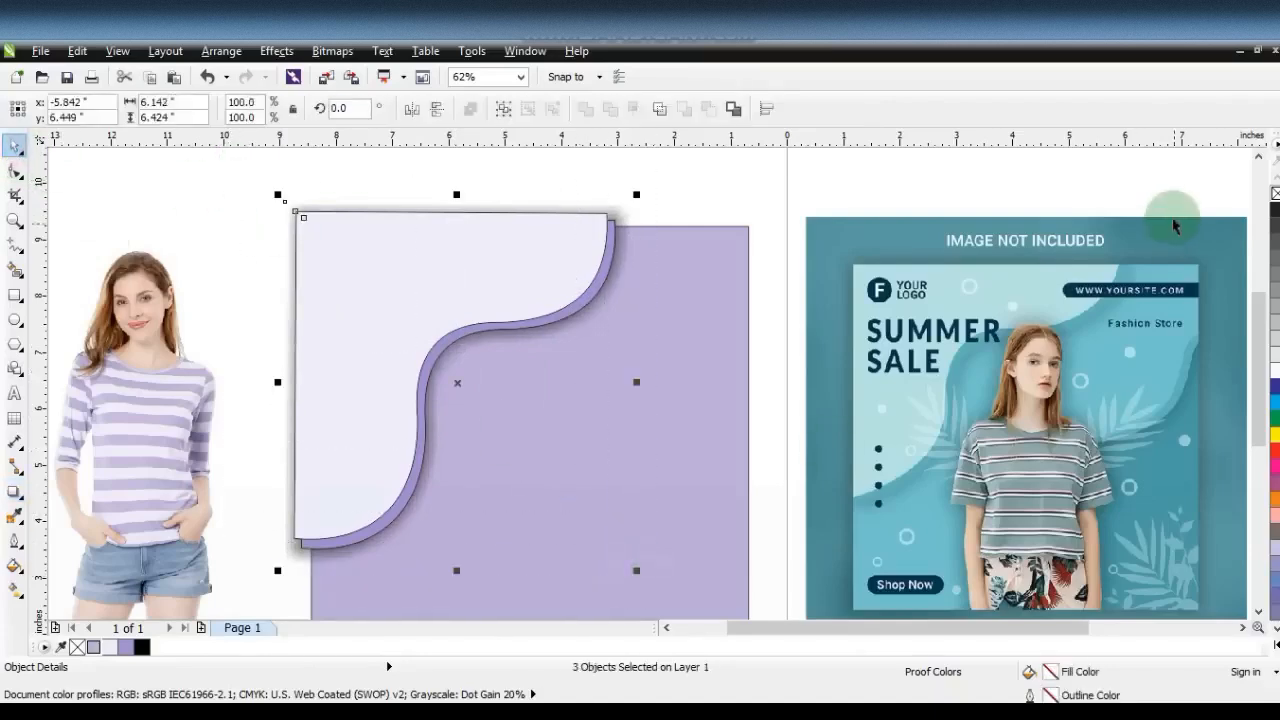
click(680, 194)
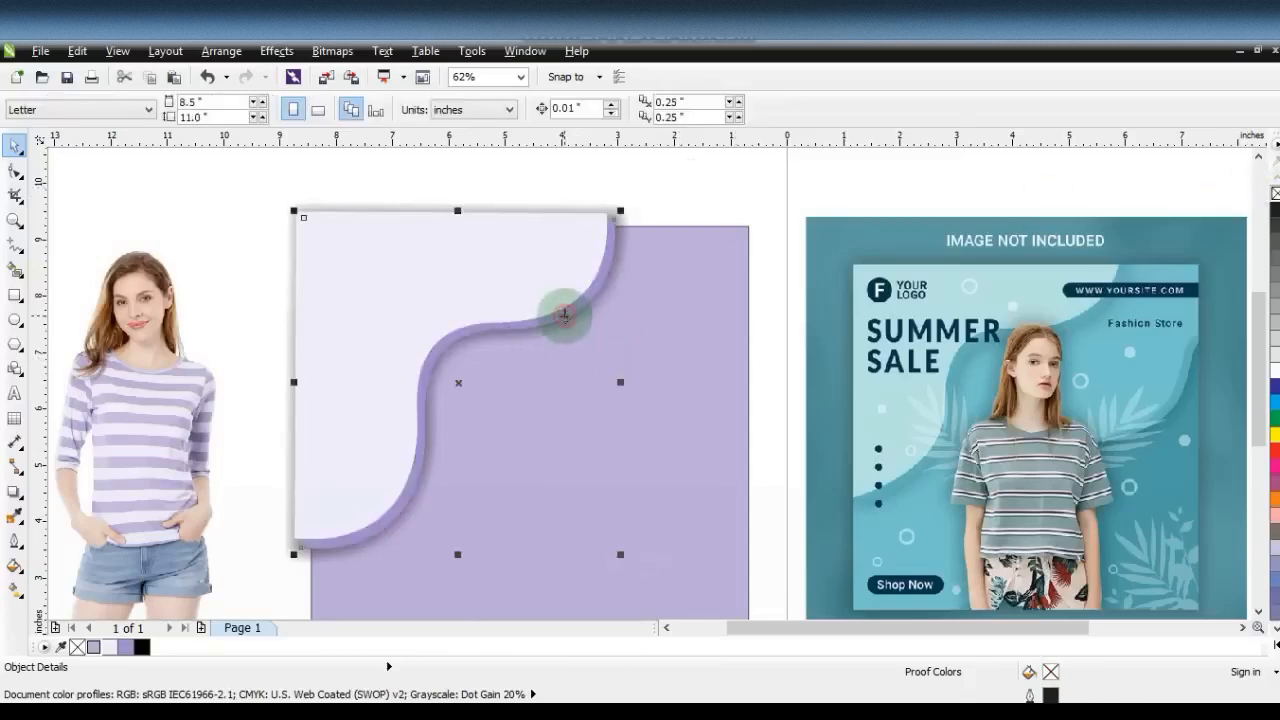
Duplicate the deeper lavender wave shape and give the copy a black hairline outline with no fill.
click(565, 322)
key(KP_Add)
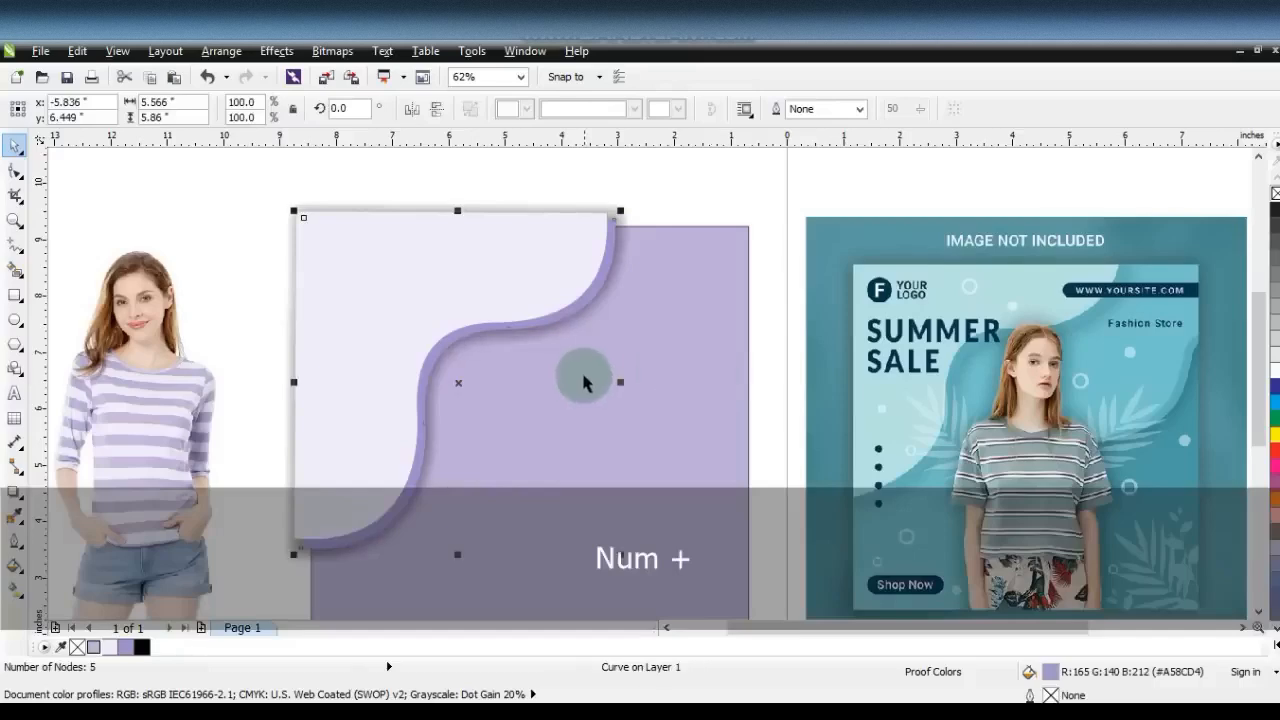
right_click(1272, 207)
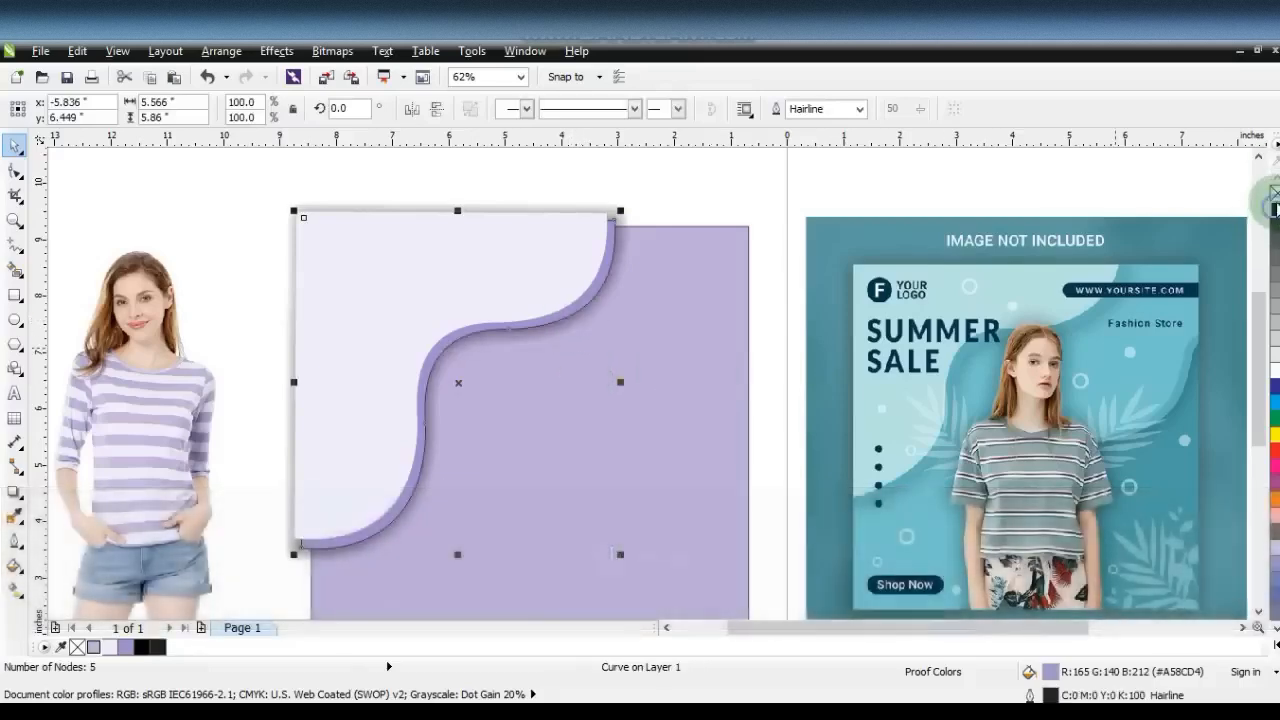
click(1274, 192)
Enlarge the outlined wave copy to about 9.0 by 9.475 in and shift it down and right across the lavender square.
drag(620, 553, 663, 598)
drag(460, 381, 571, 449)
key(F3)
drag(657, 310, 685, 281)
drag(554, 421, 564, 447)
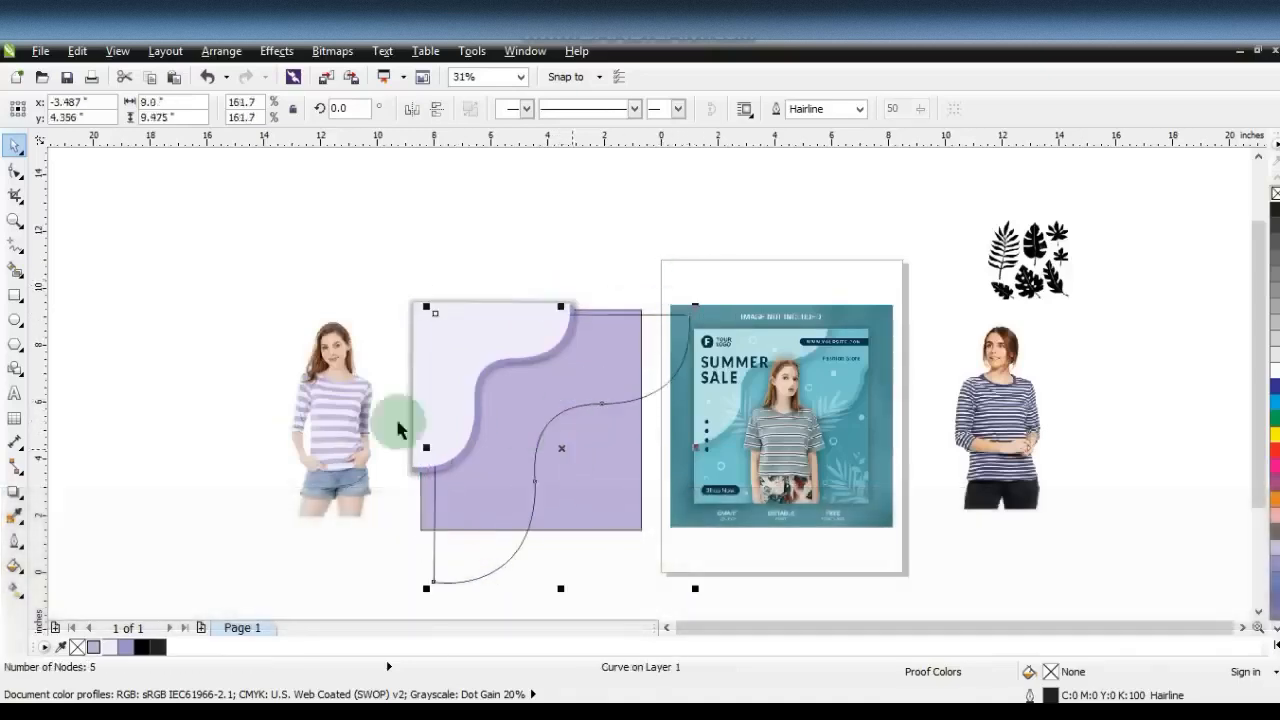
Move the enlarged wave's lower-left and upper-right end nodes outward so the shape extends beyond the lavender square.
click(15, 170)
drag(431, 580, 411, 585)
drag(690, 318, 692, 290)
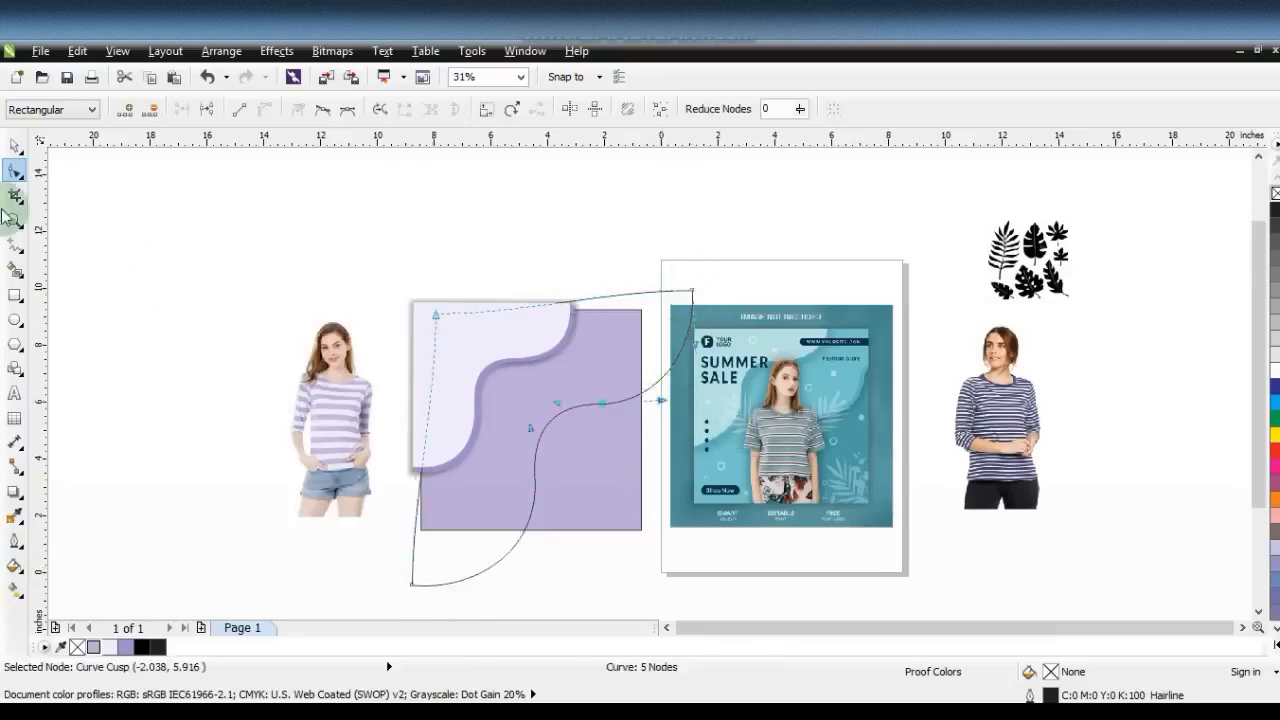
click(15, 146)
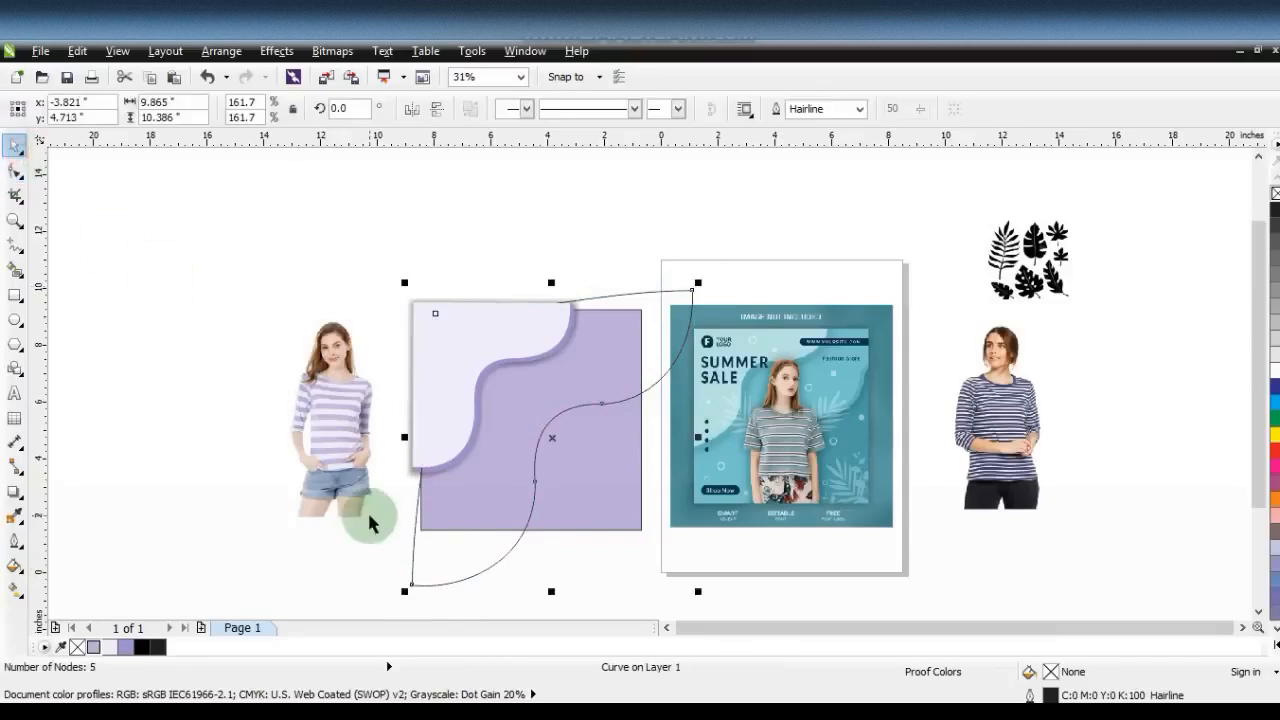
Fill the enlarged wave with lavender #A58CD4 and order it behind the smaller wave shapes.
click(128, 648)
key(ctrl+Page_Down)
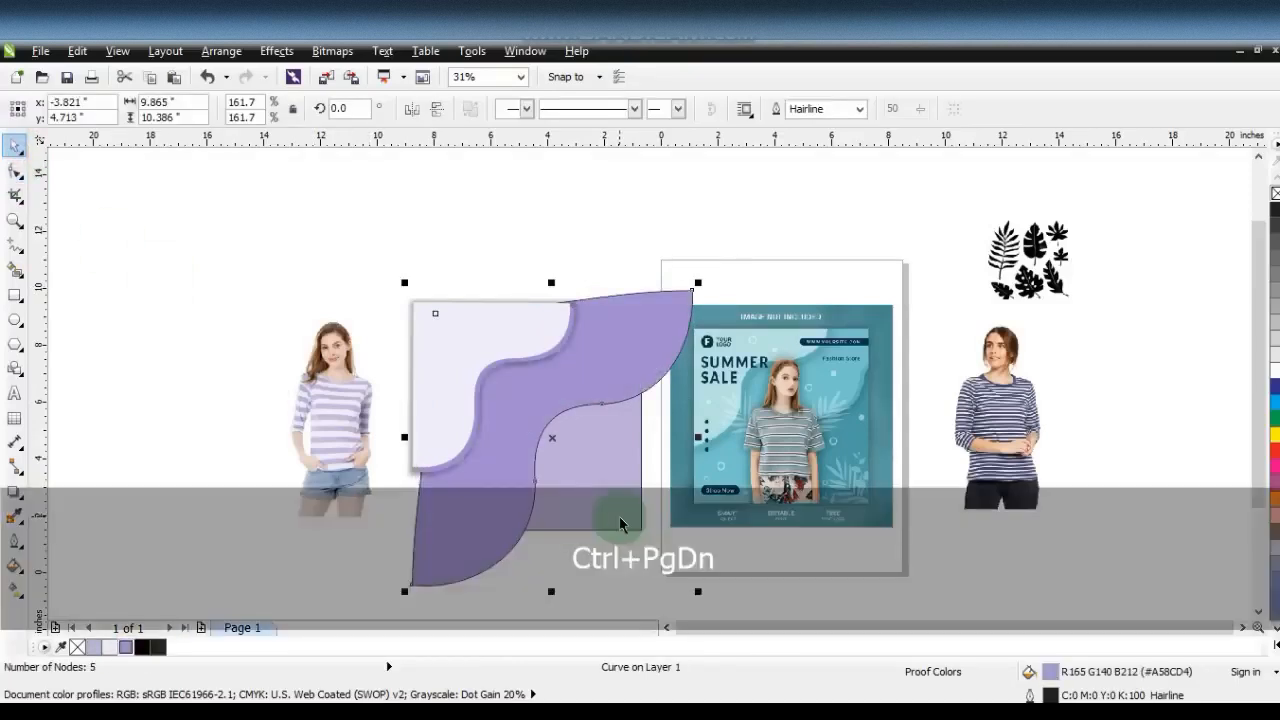
key(shift+F2)
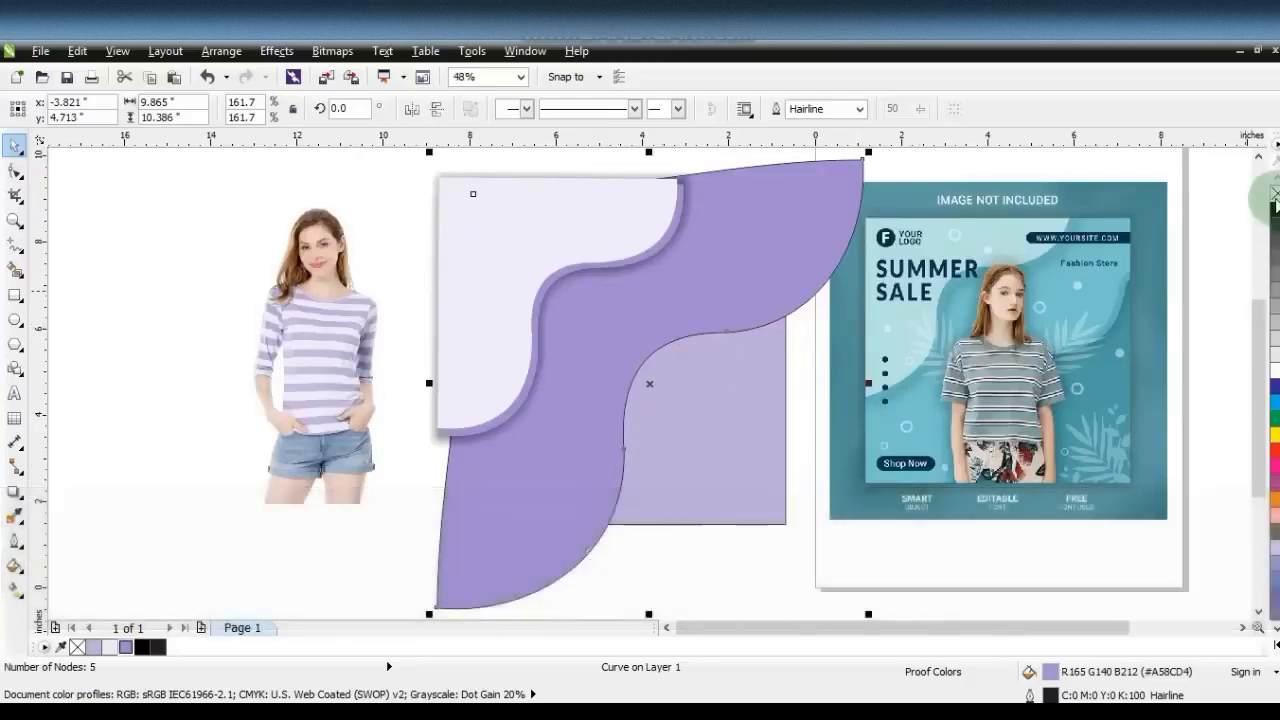
Duplicate the enlarged wave, offset the copy slightly down and right behind it, and fill the copy with purple #9071C9.
key(KP_Add)
drag(809, 279, 817, 288)
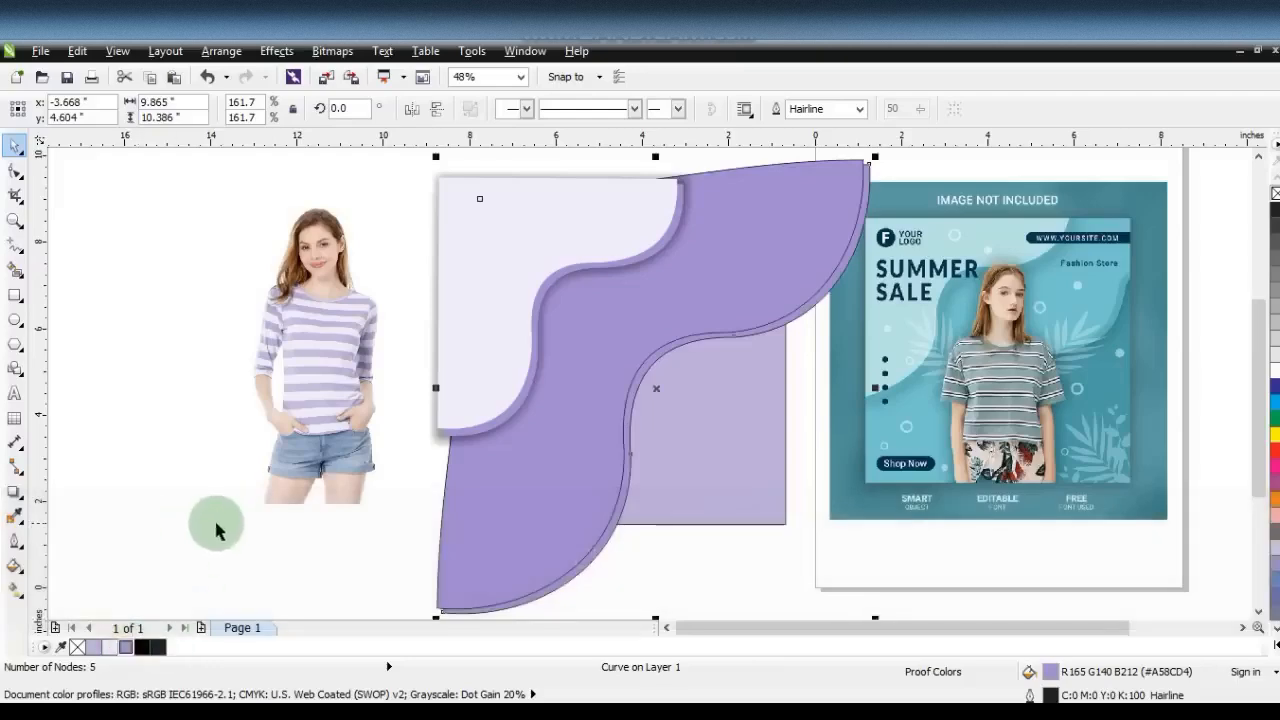
click(14, 566)
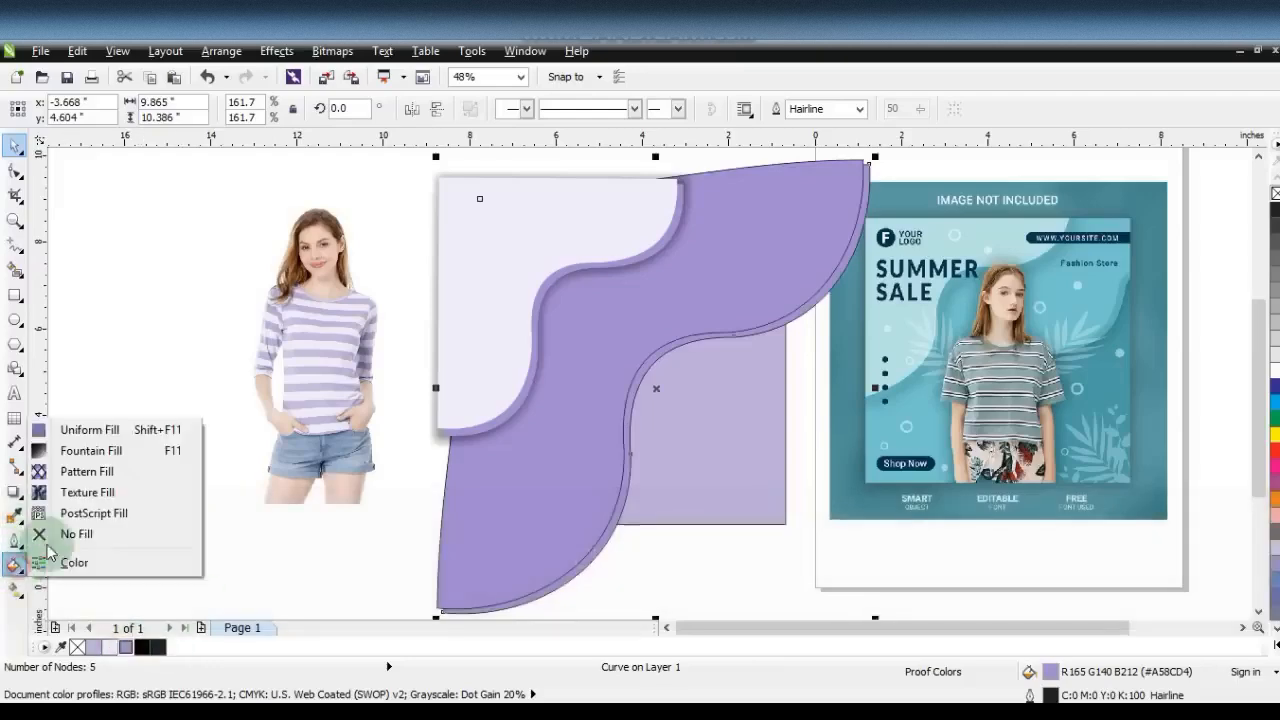
click(82, 430)
click(731, 229)
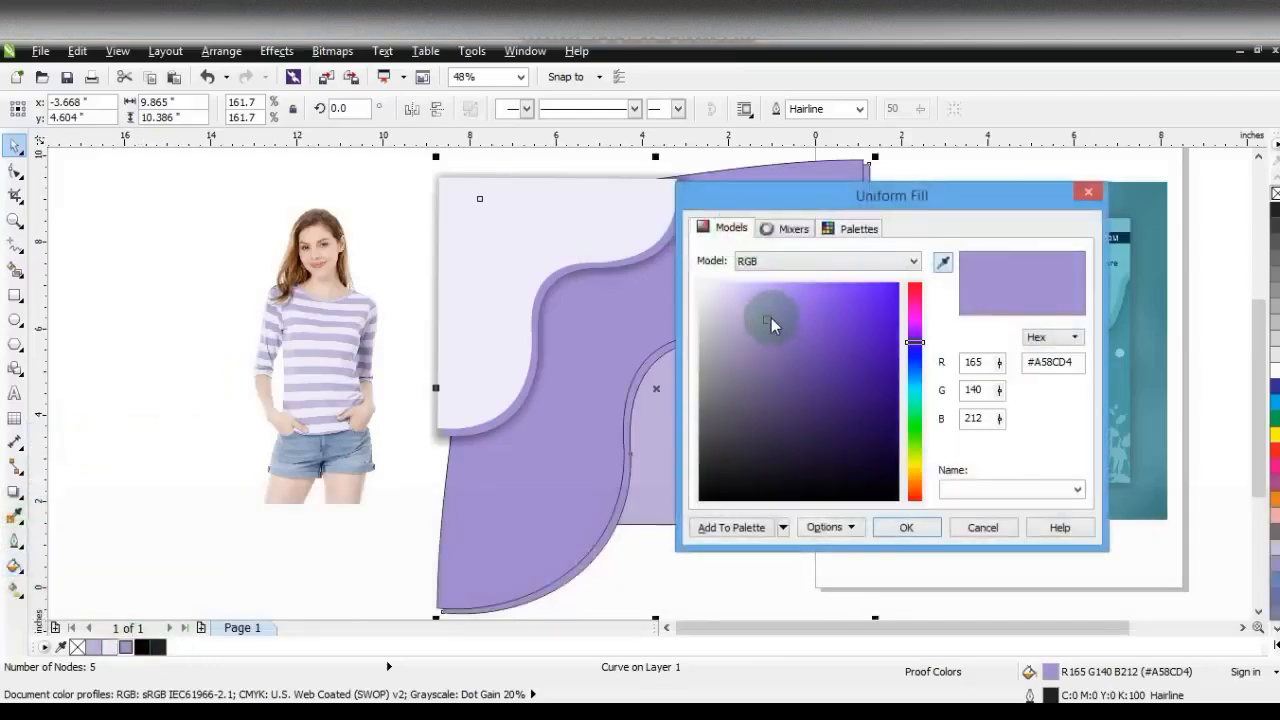
click(781, 322)
click(905, 530)
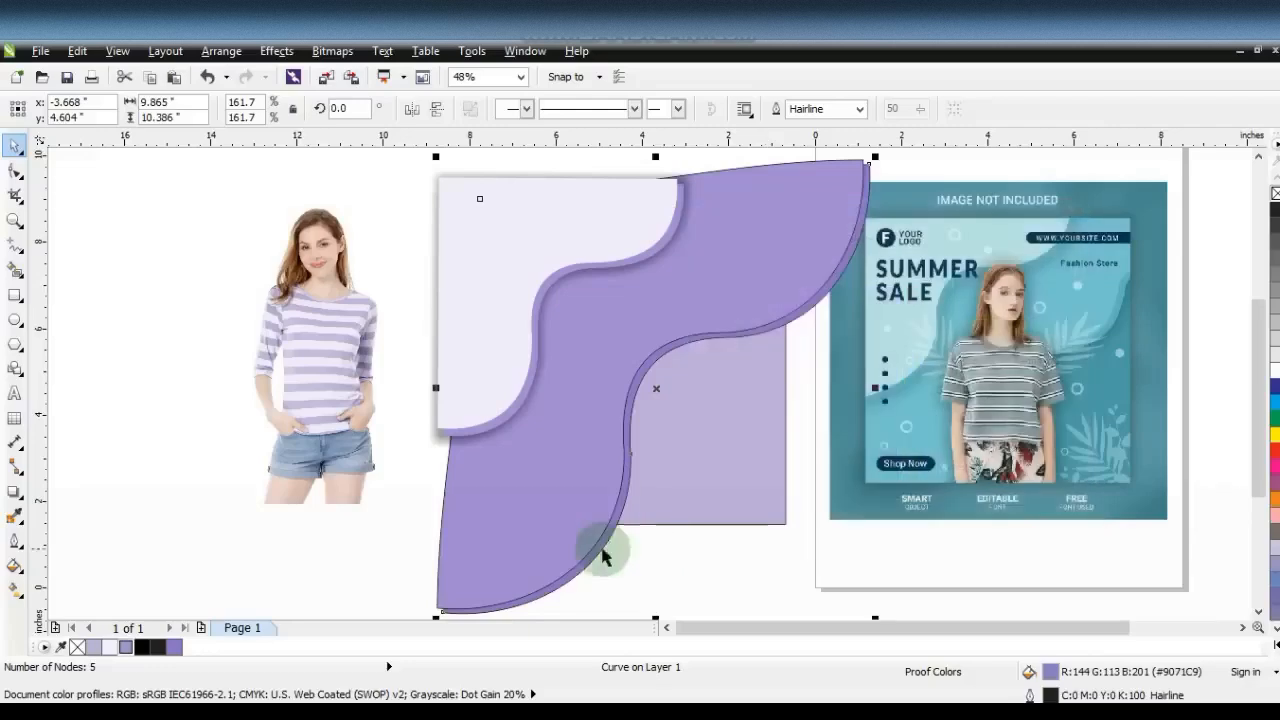
Remove the outlines from both large waves and undo the move of the darker one.
shift+click(563, 545)
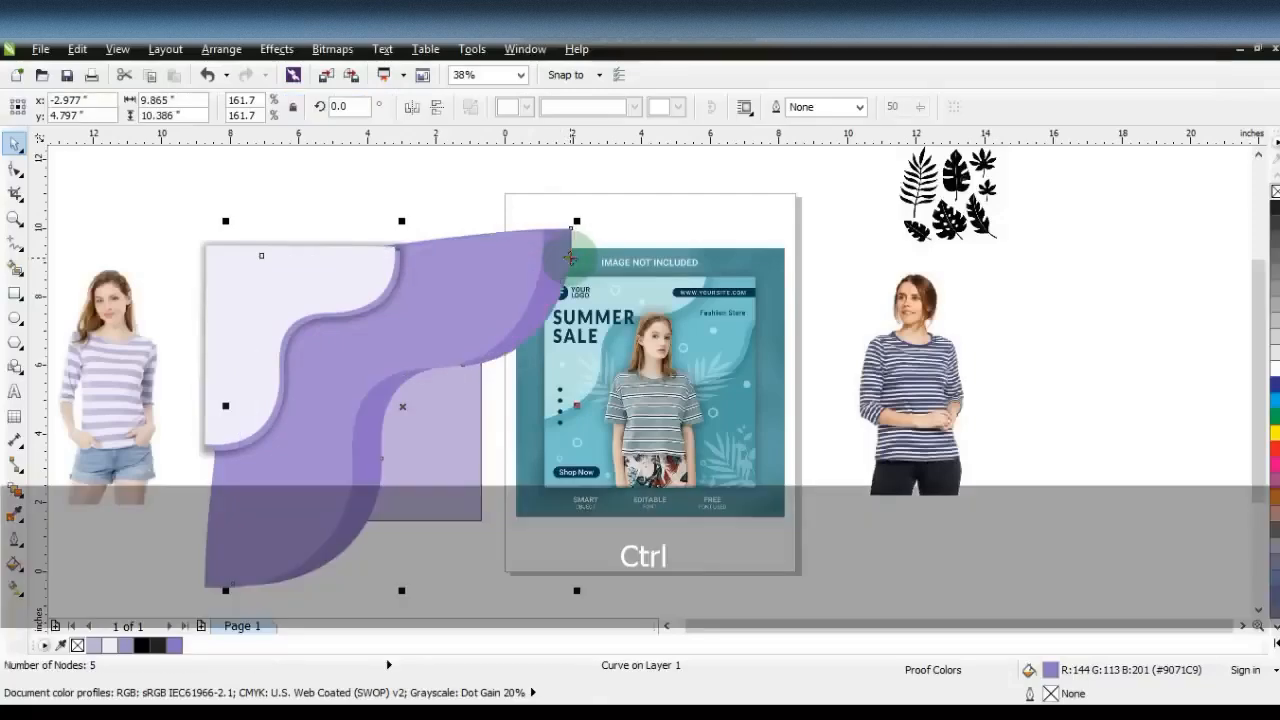
key(ctrl+z)
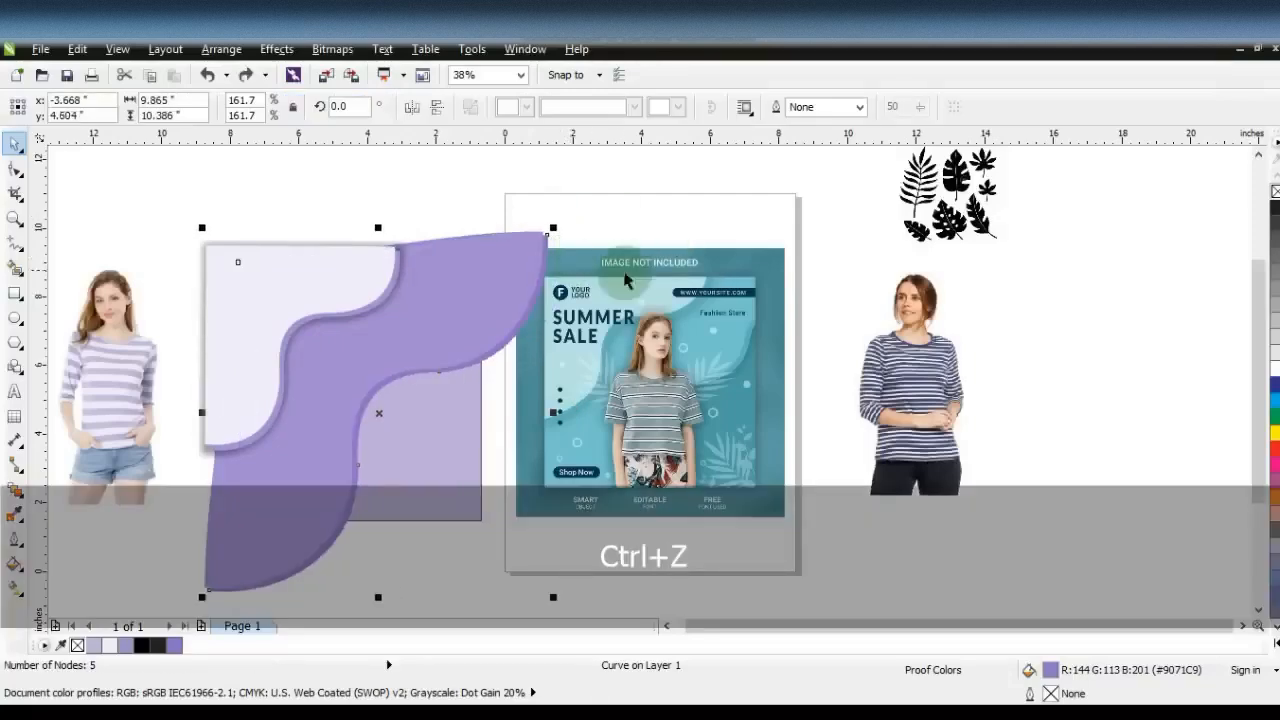
Add a downward drop shadow to the darker large wave with opacity about 58.
click(25, 503)
click(85, 551)
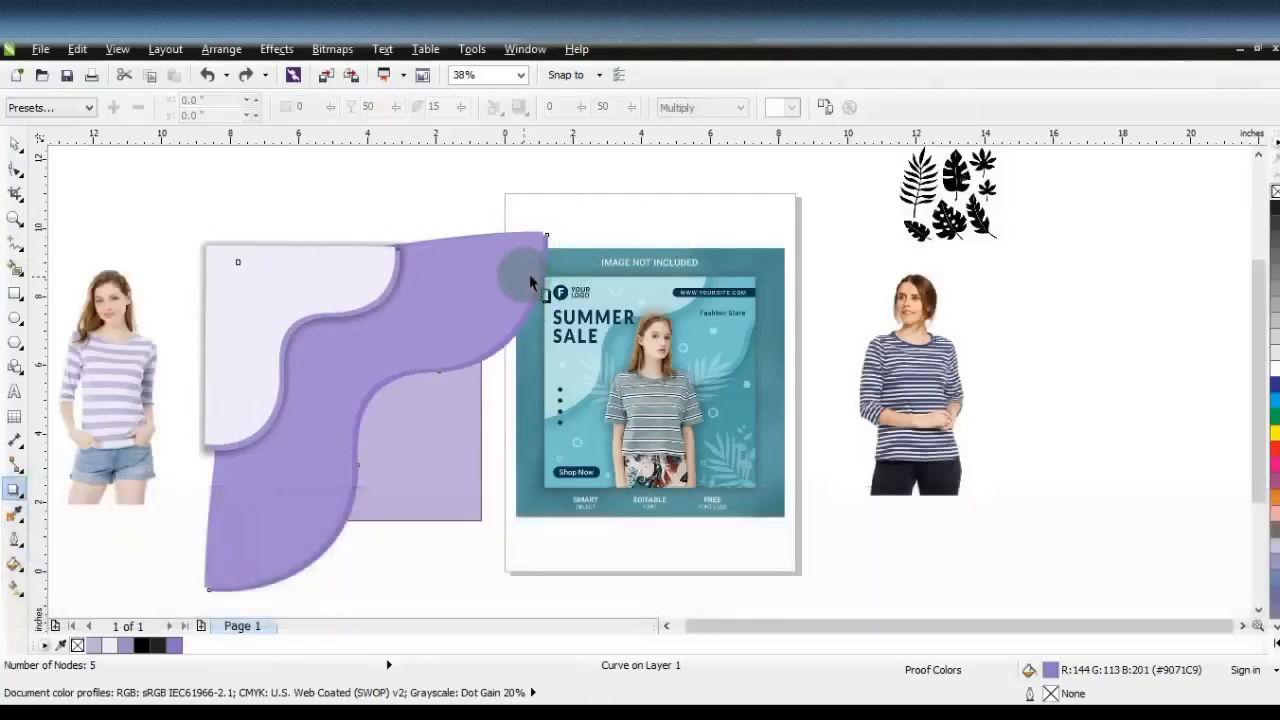
drag(548, 240, 383, 598)
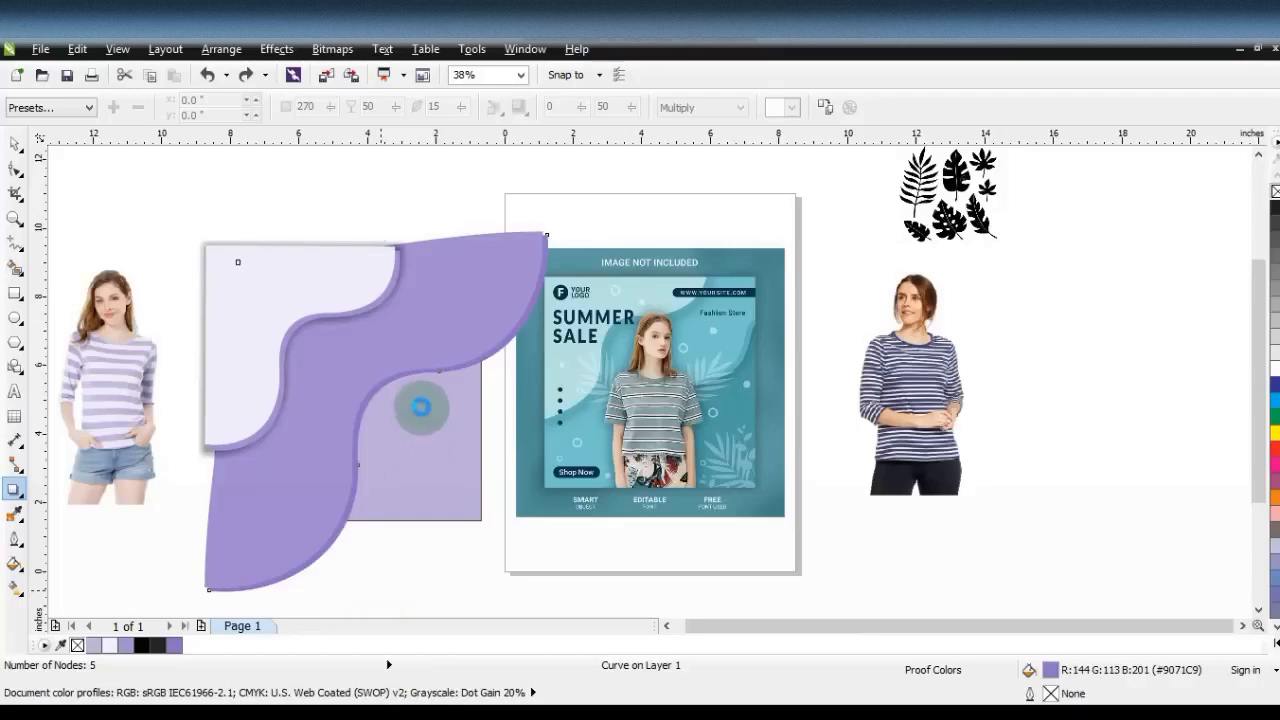
click(420, 406)
drag(378, 418, 380, 438)
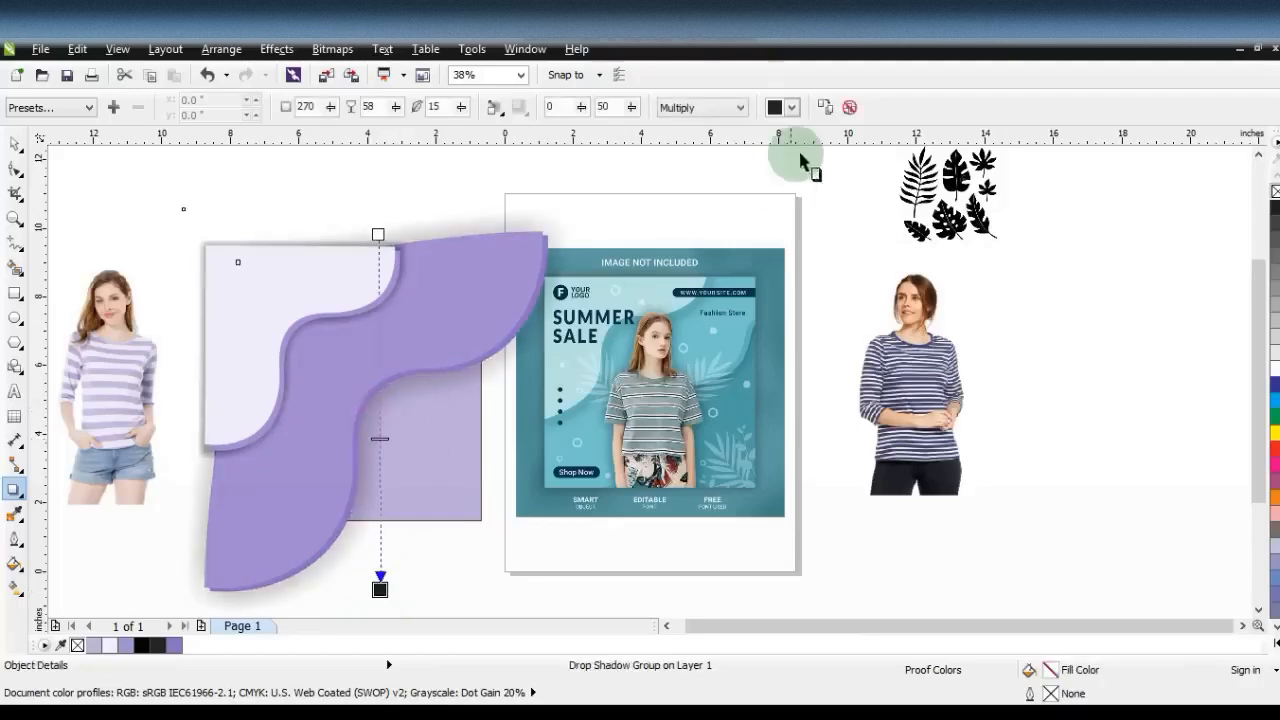
Change the darker large wave's drop shadow color to solid black.
click(792, 108)
click(865, 233)
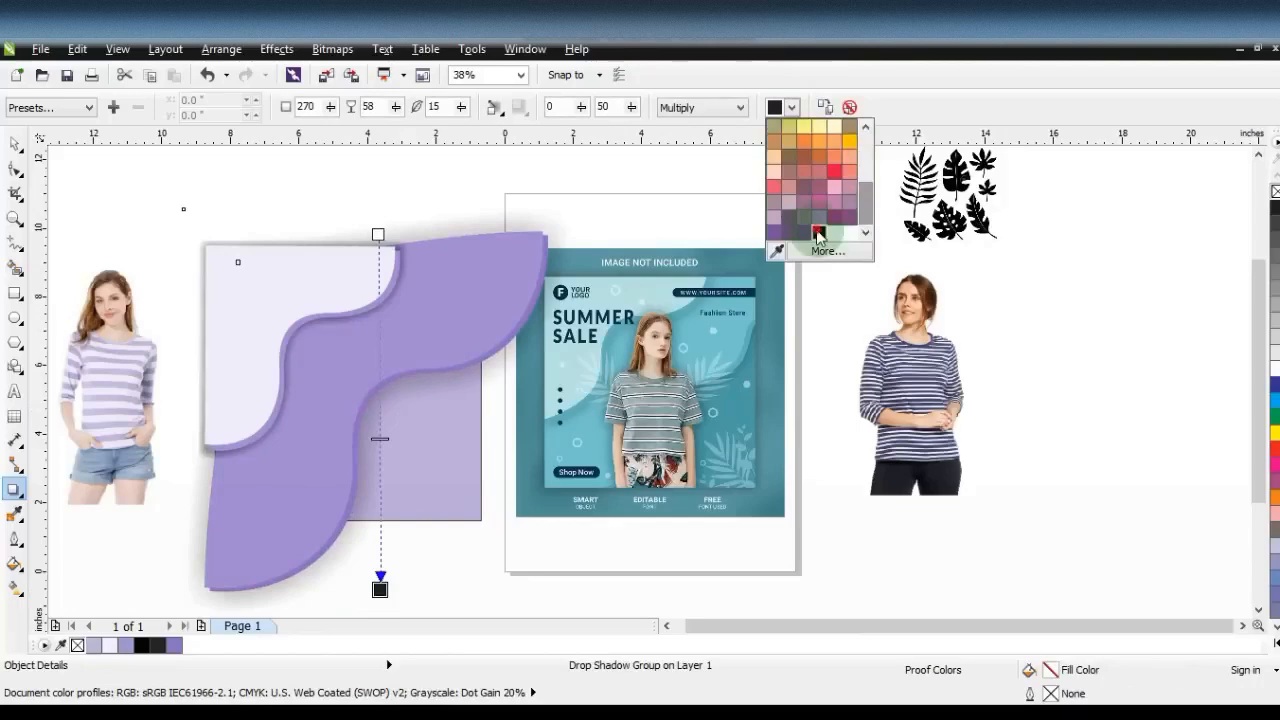
click(818, 236)
Change the large wave shadow's feathering direction and set its feathering to 5 and opacity to 44.
click(494, 107)
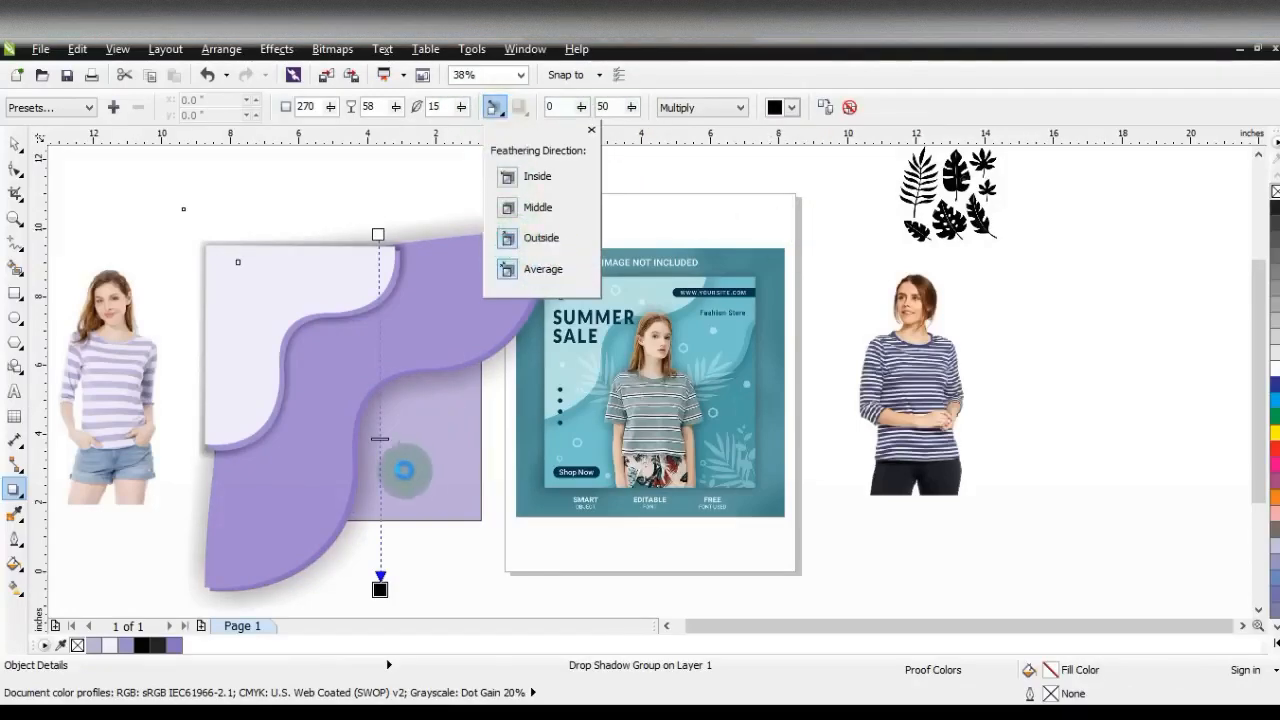
click(381, 440)
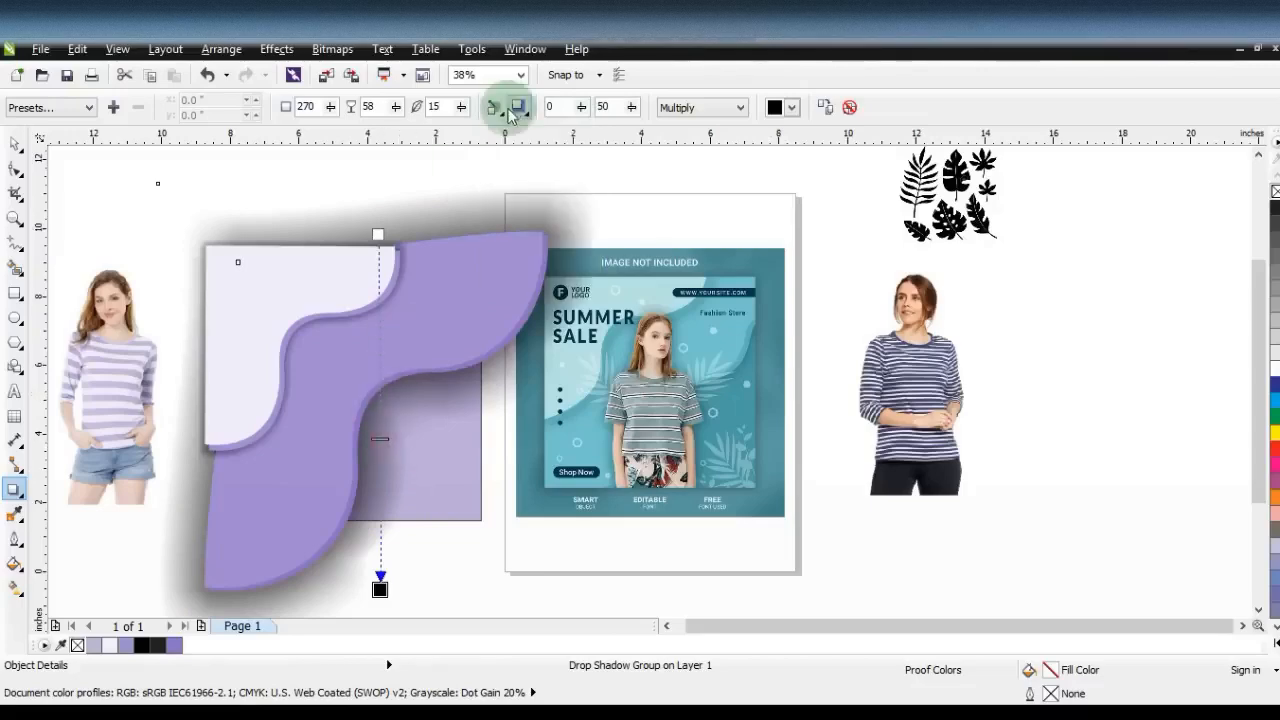
text(5)
key(Return)
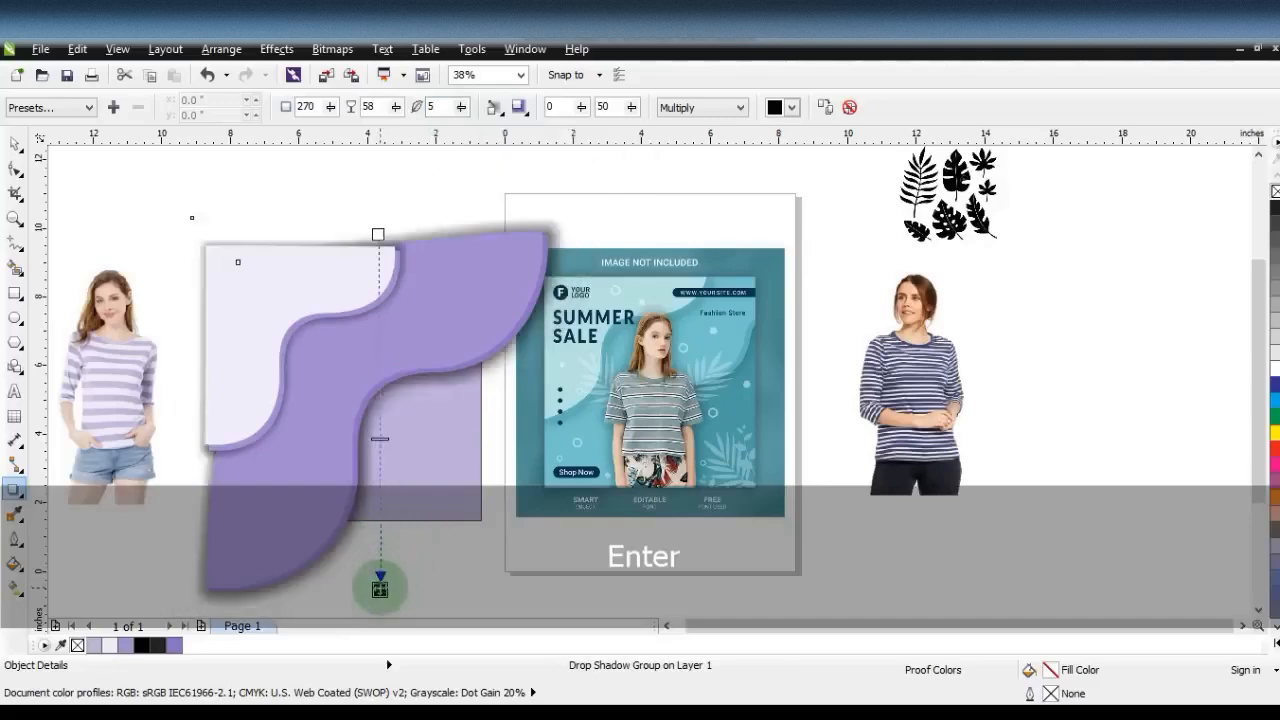
drag(379, 579, 377, 590)
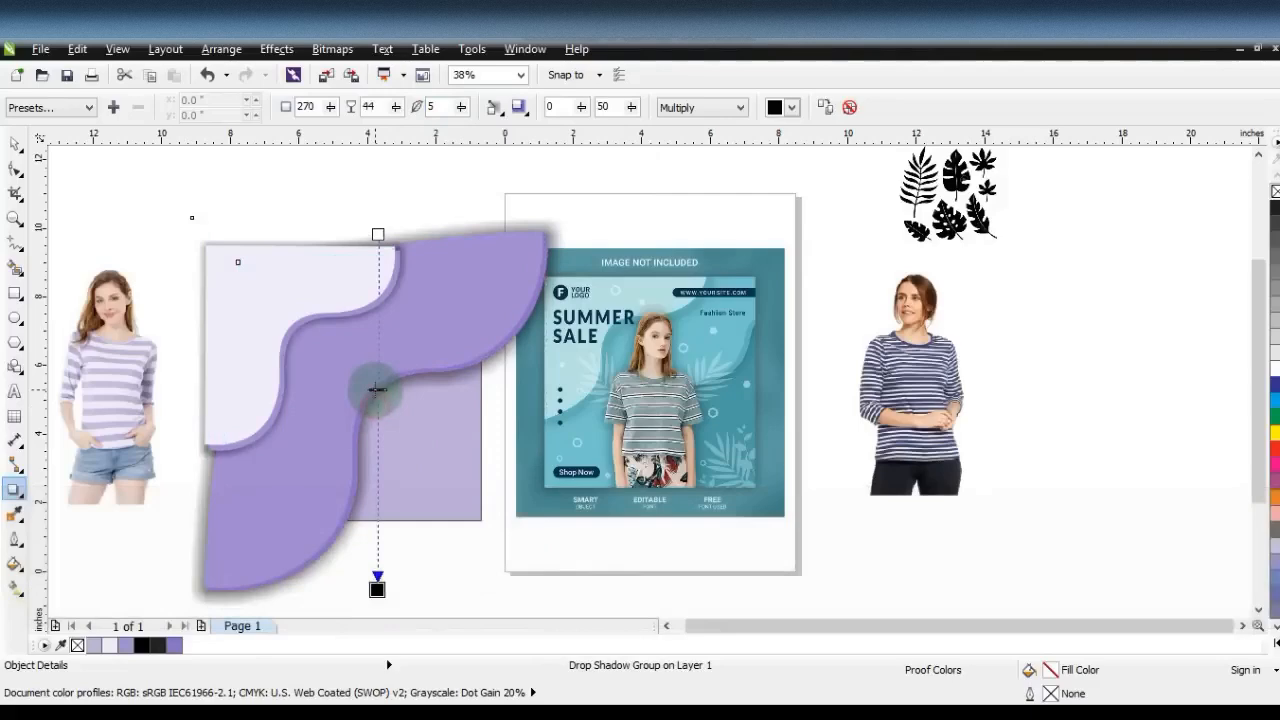
Break the drop shadow apart from the darker large wave so it becomes a separate object.
click(222, 49)
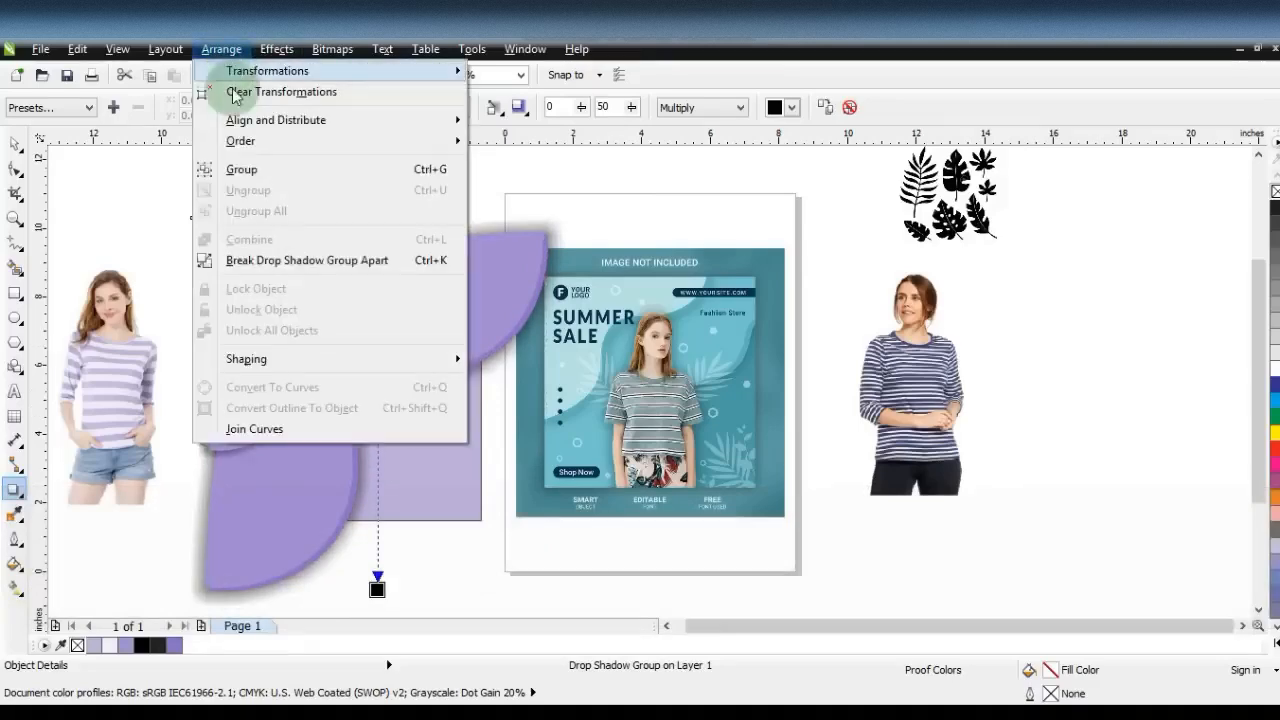
click(243, 256)
click(17, 144)
click(226, 200)
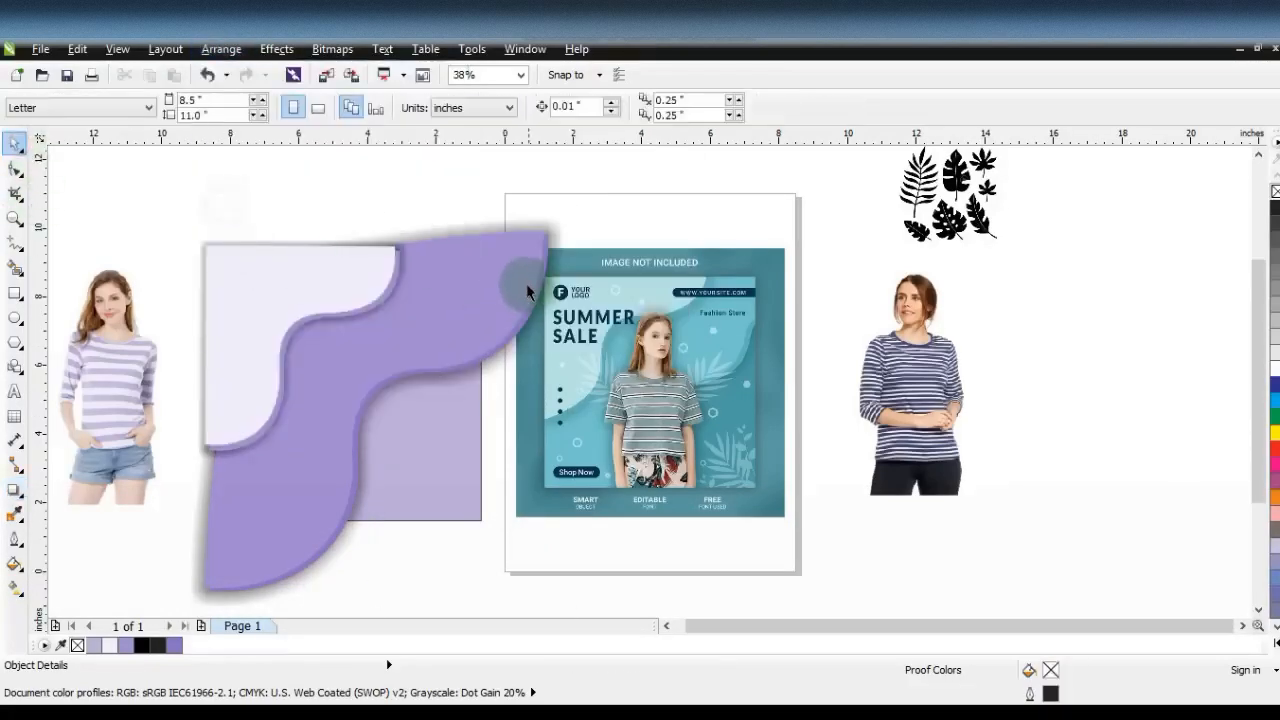
click(560, 229)
key(ctrl+z)
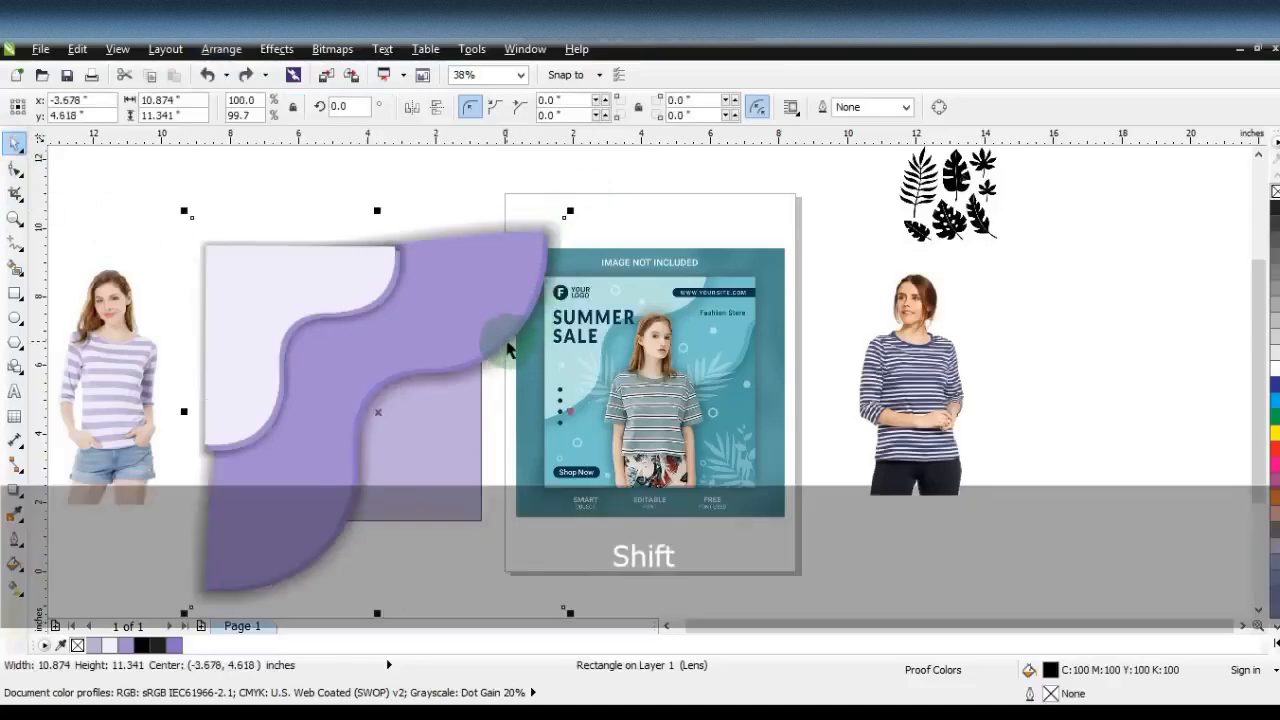
Select all the wave shapes with their separated shadows and order them behind the light lavender square.
shift+click(484, 335)
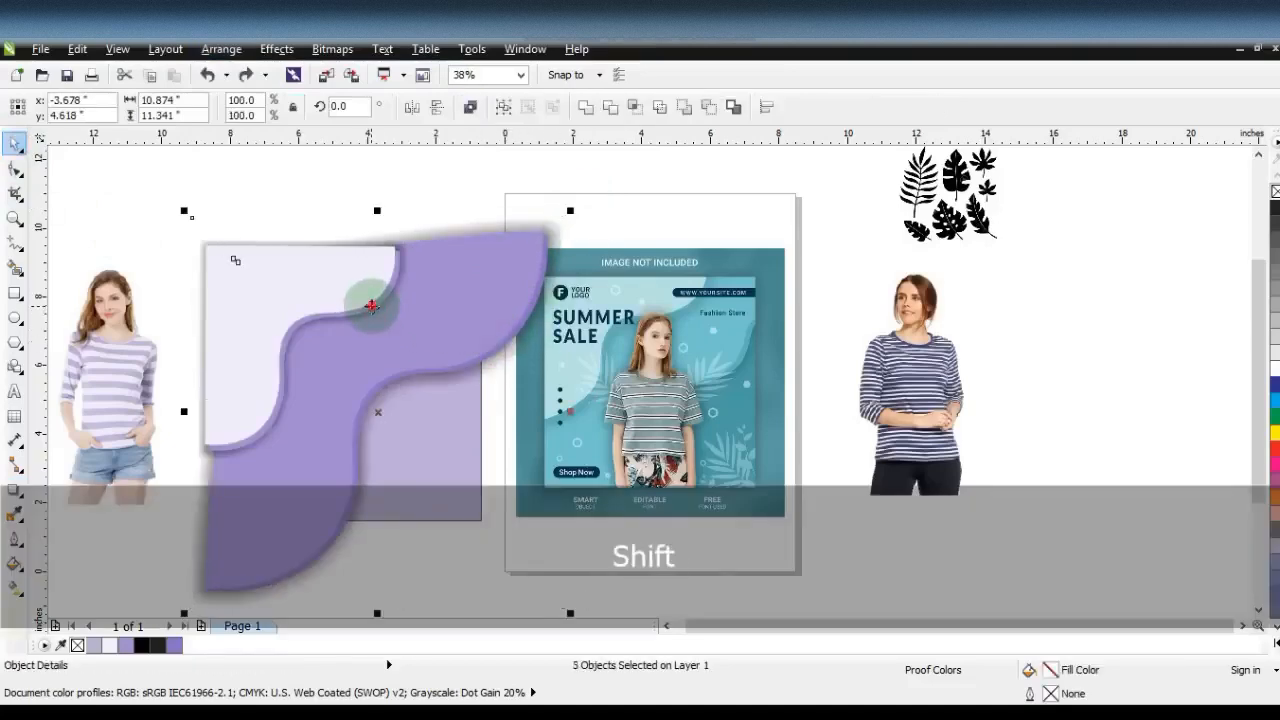
drag(320, 299, 337, 285)
key(ctrl+z)
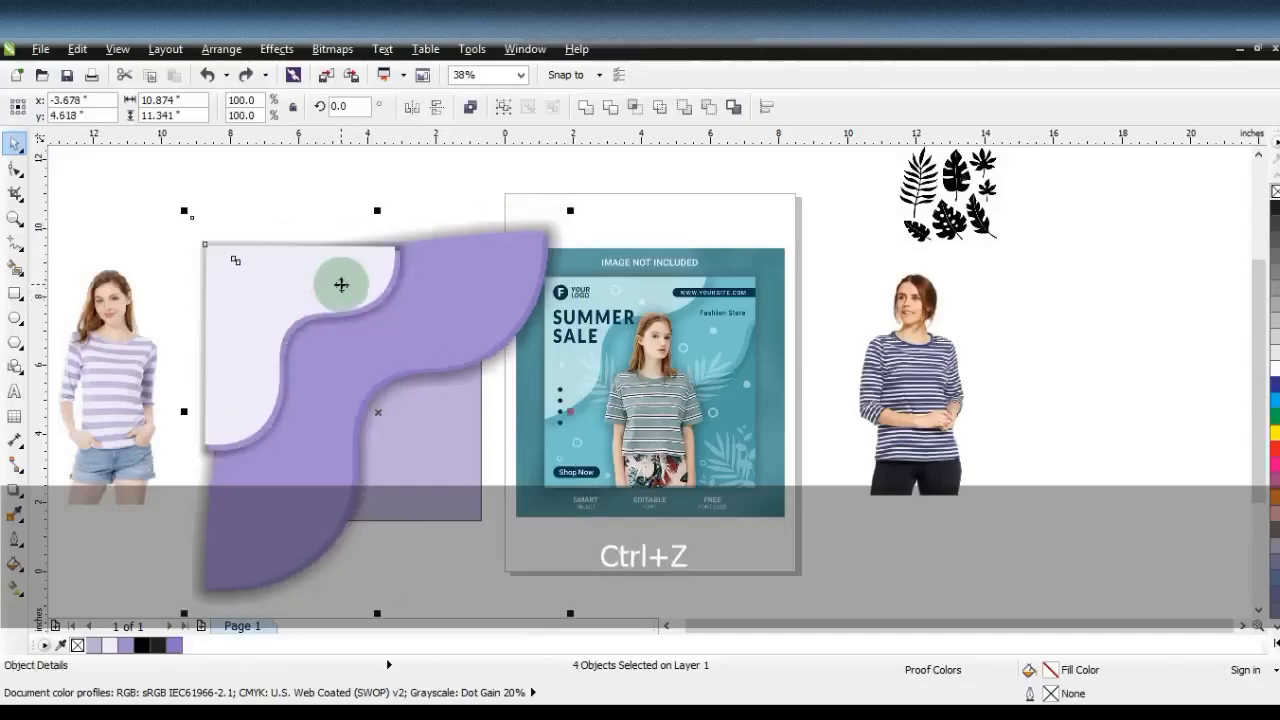
key(shift+Page_Down)
key(ctrl+z)
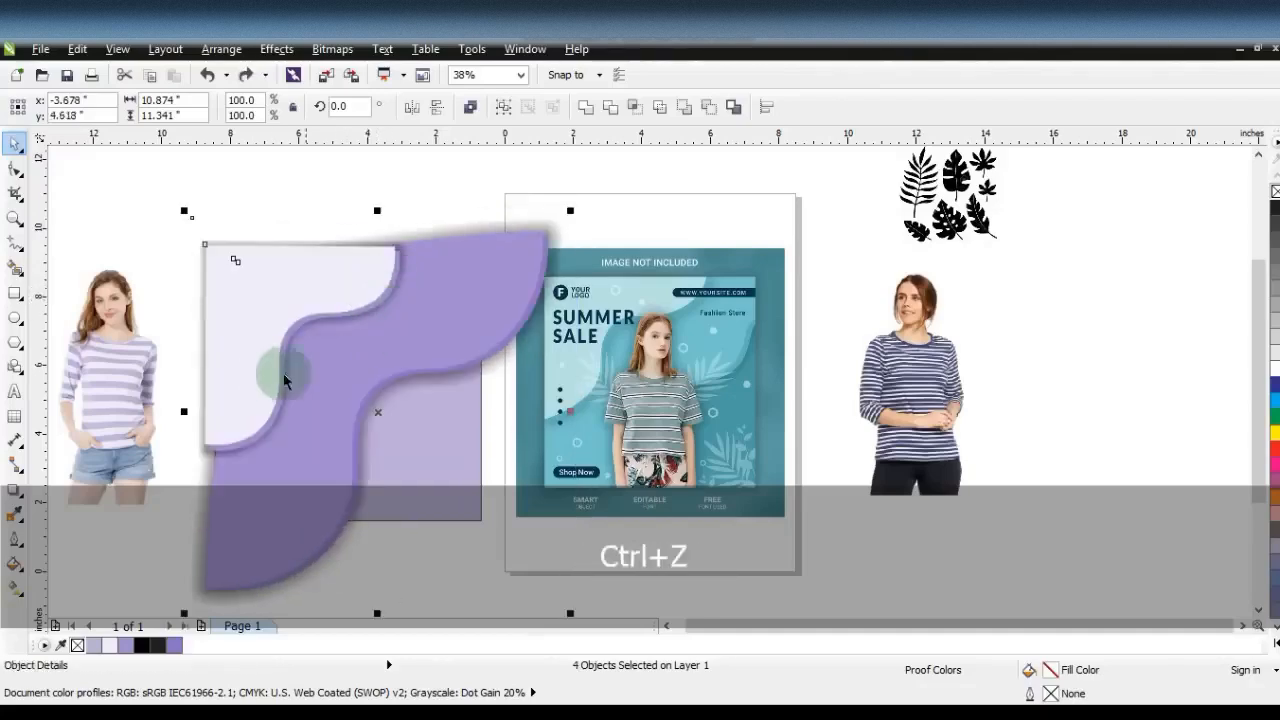
key(shift+Page_Down)
key(ctrl+z)
key(shift+Page_Down)
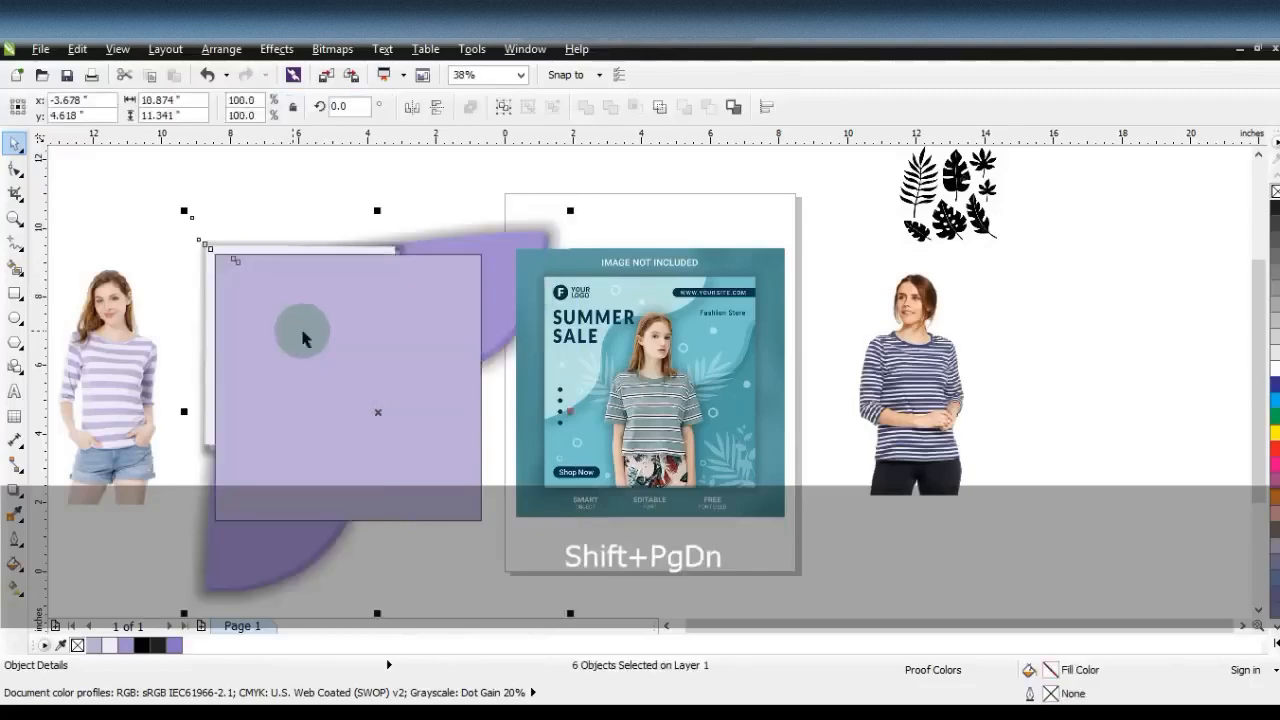
PowerClip the selected waves and shadows inside the light lavender square.
click(276, 49)
mouse_move(362, 322)
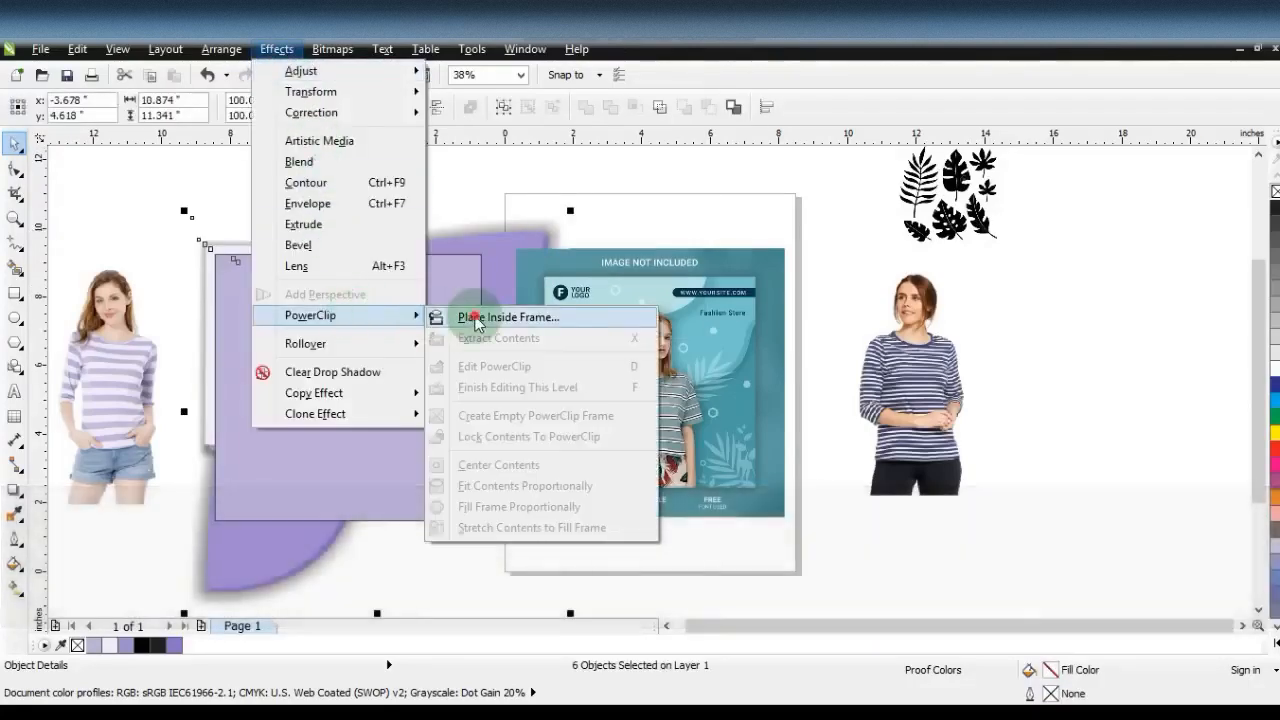
click(463, 317)
click(386, 294)
click(408, 206)
click(418, 323)
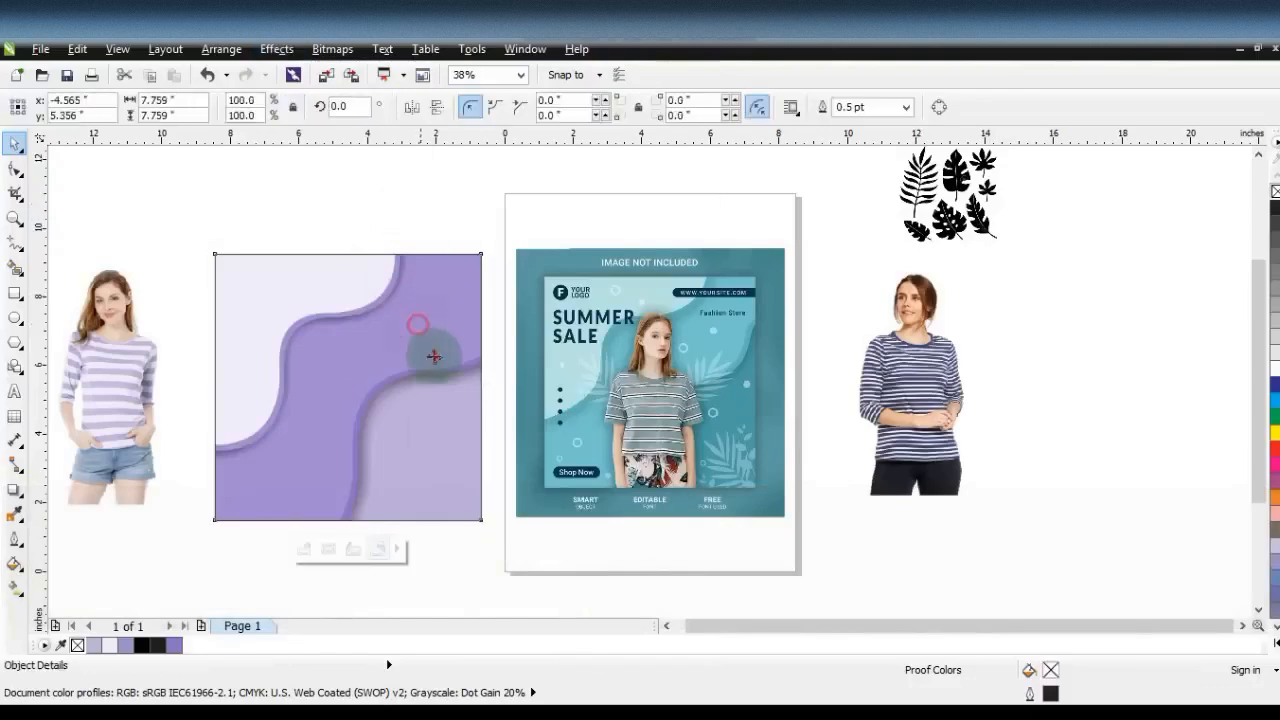
click(494, 570)
Place the lavender-striped model photo in front of the poster square and enlarge it to about 6.1 by 8.04 inches.
drag(144, 412, 354, 439)
key(shift+Page_Up)
drag(428, 300, 458, 261)
drag(382, 413, 363, 420)
drag(175, 210, 523, 557)
key(shift+F2)
key(Escape)
drag(671, 388, 661, 385)
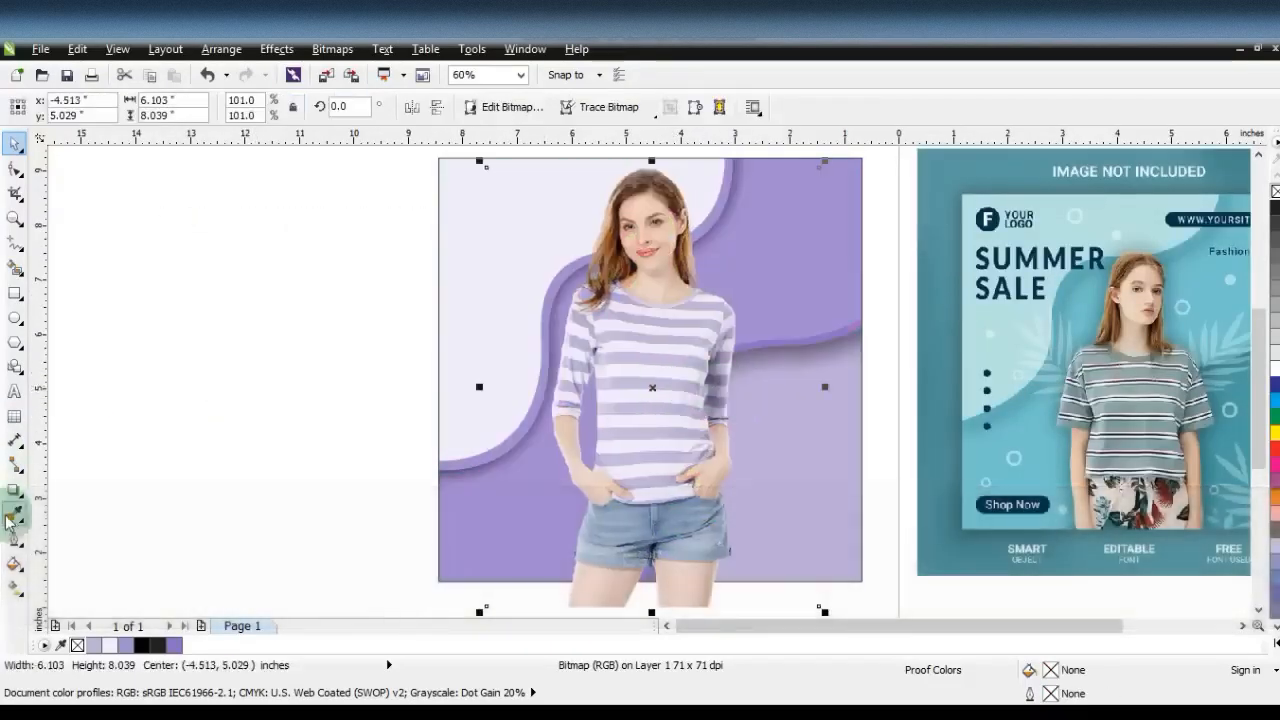
Add a downward drop shadow to the model photo and color it dark purple C73 M100 Y12 K8.
click(15, 489)
drag(651, 166, 647, 606)
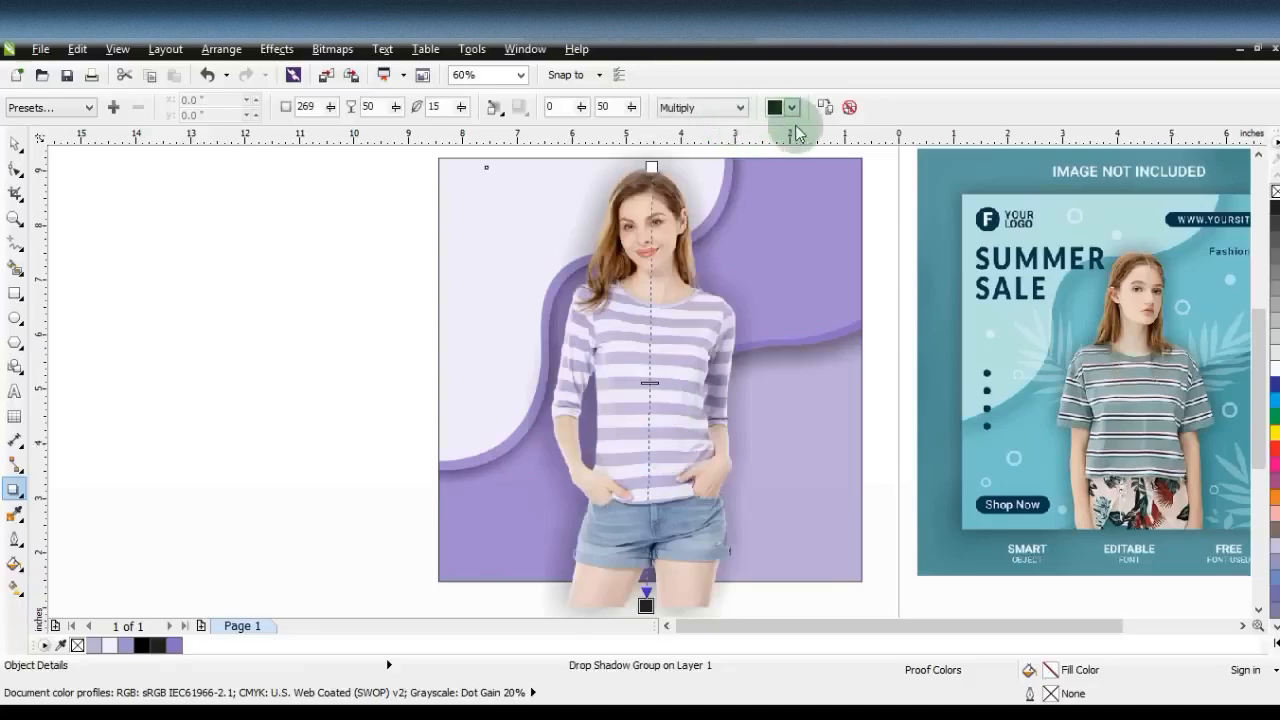
click(792, 108)
click(824, 251)
click(731, 227)
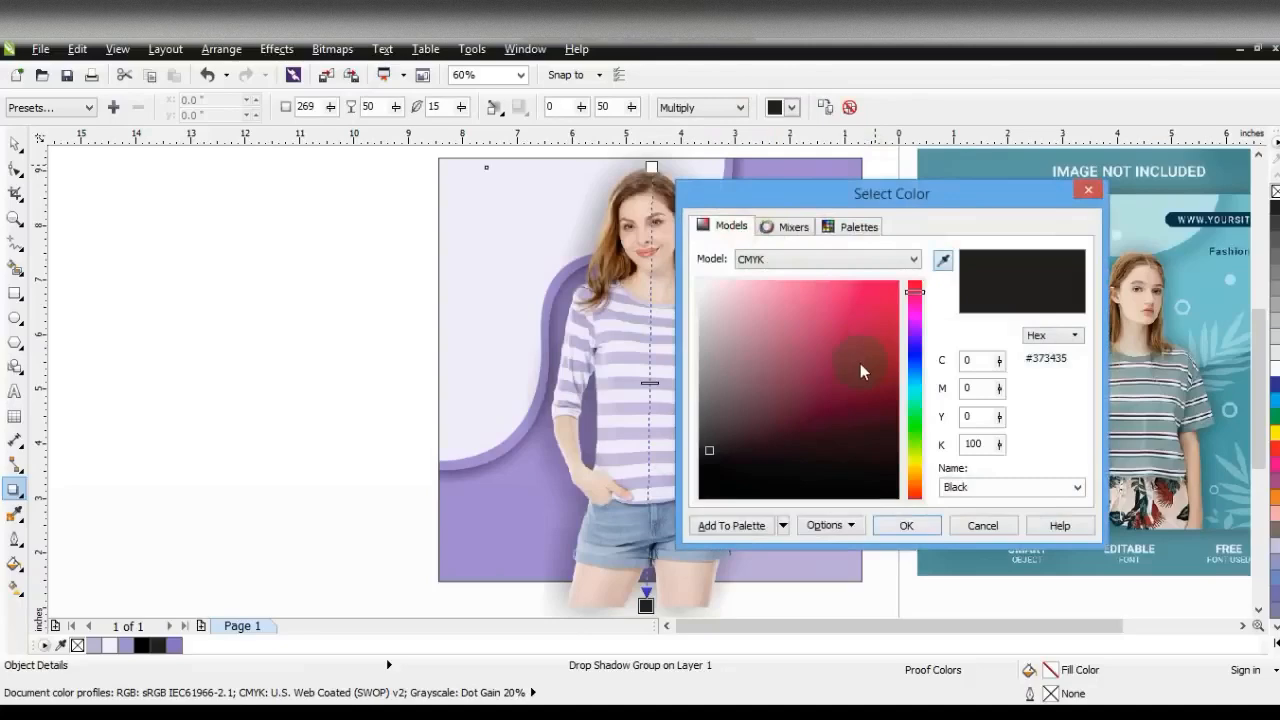
drag(915, 307, 915, 322)
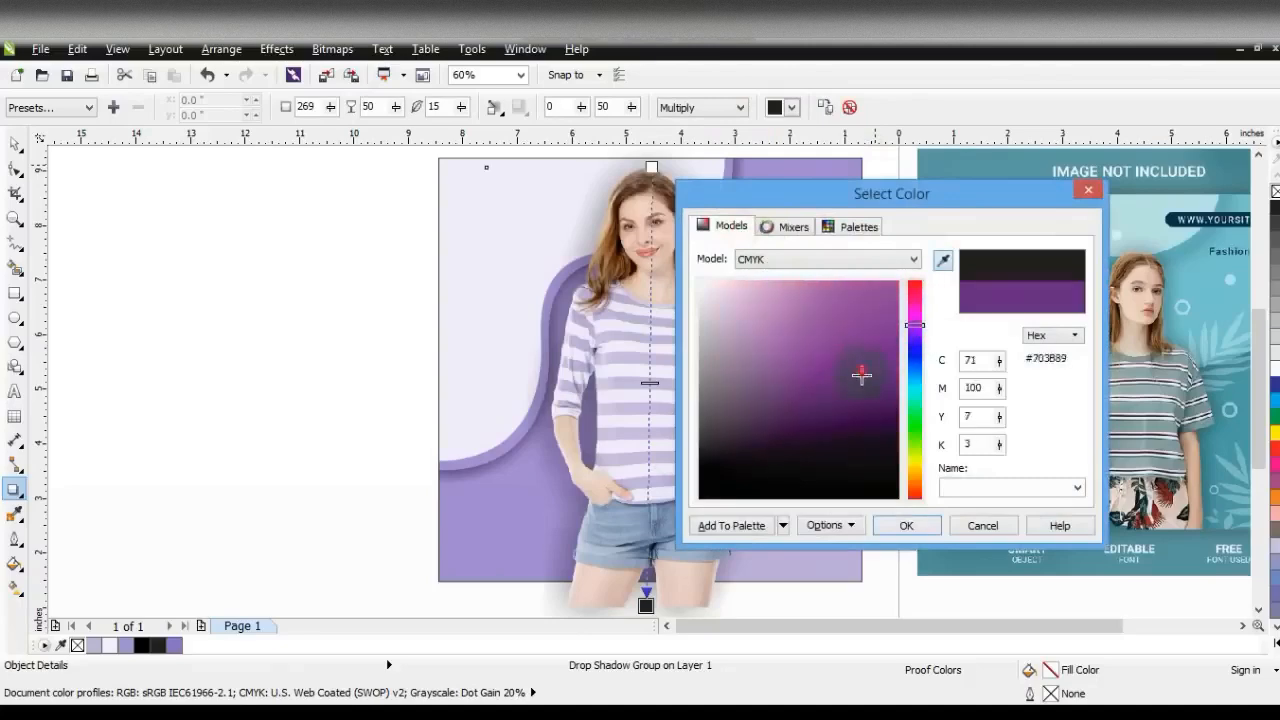
click(903, 526)
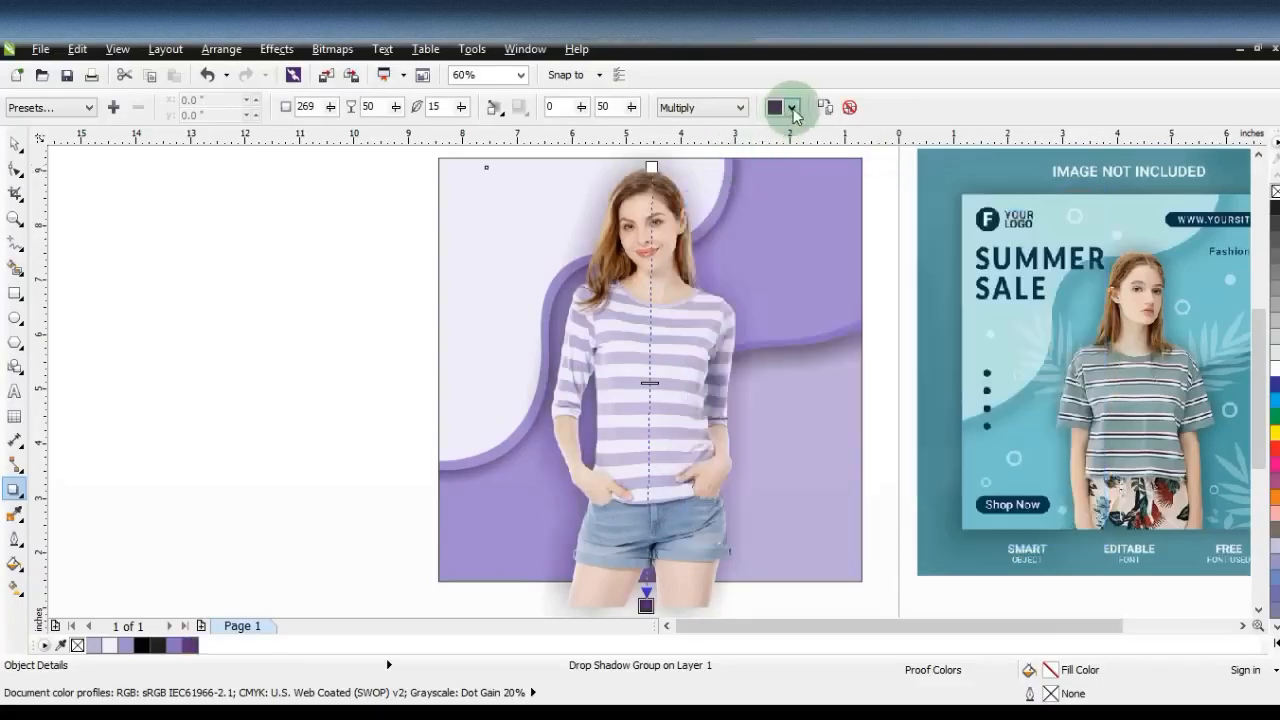
Set the model shadow to Normal blending with a different feathering direction and opacity 71.
click(727, 107)
click(686, 126)
click(494, 107)
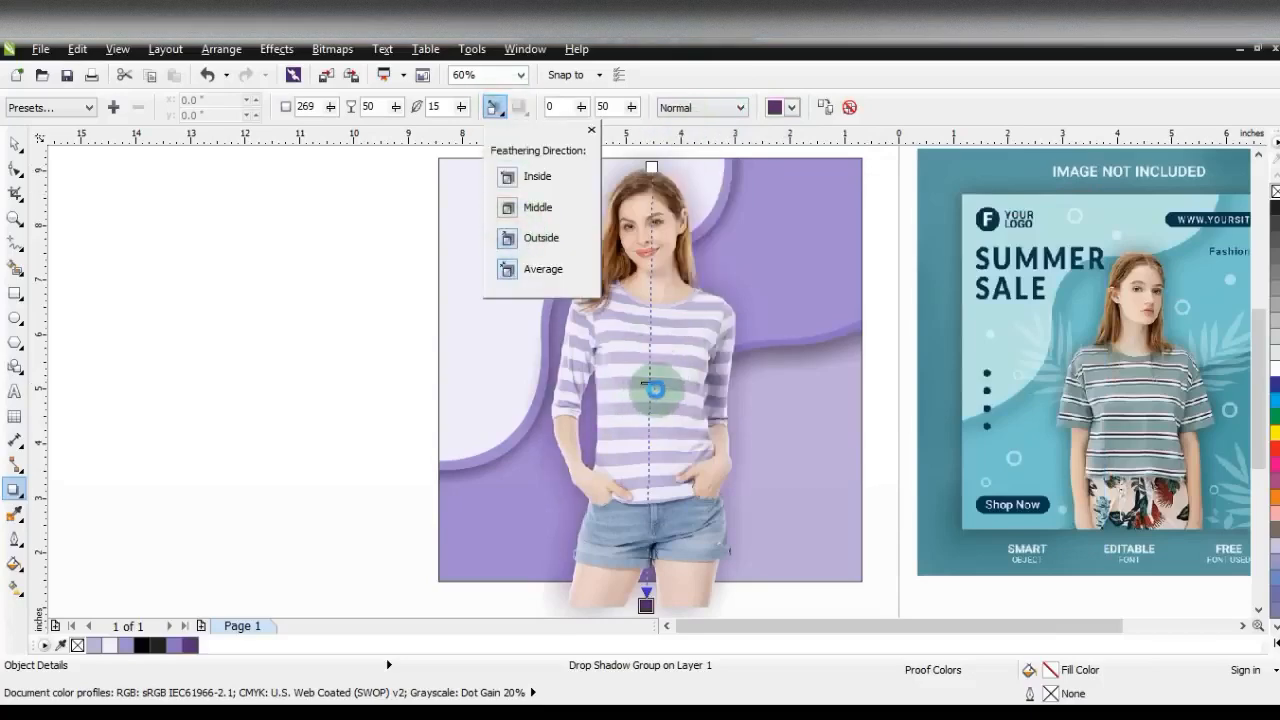
click(651, 382)
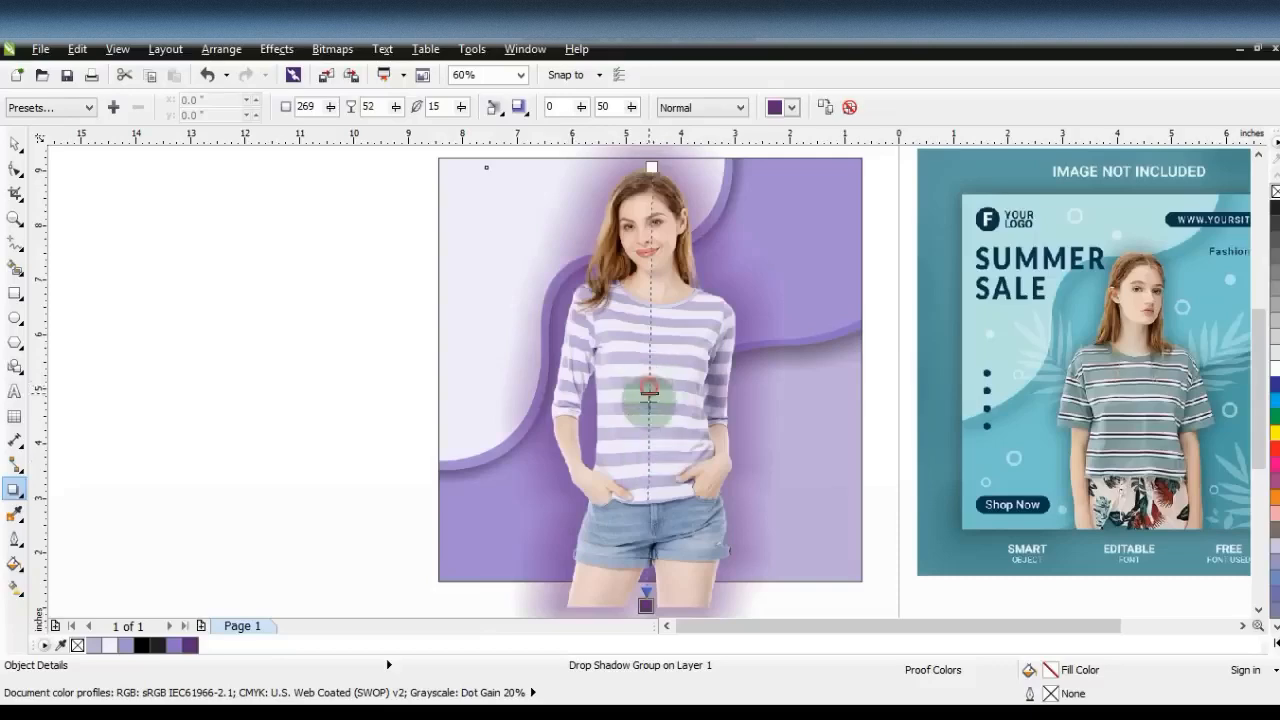
drag(649, 390, 649, 472)
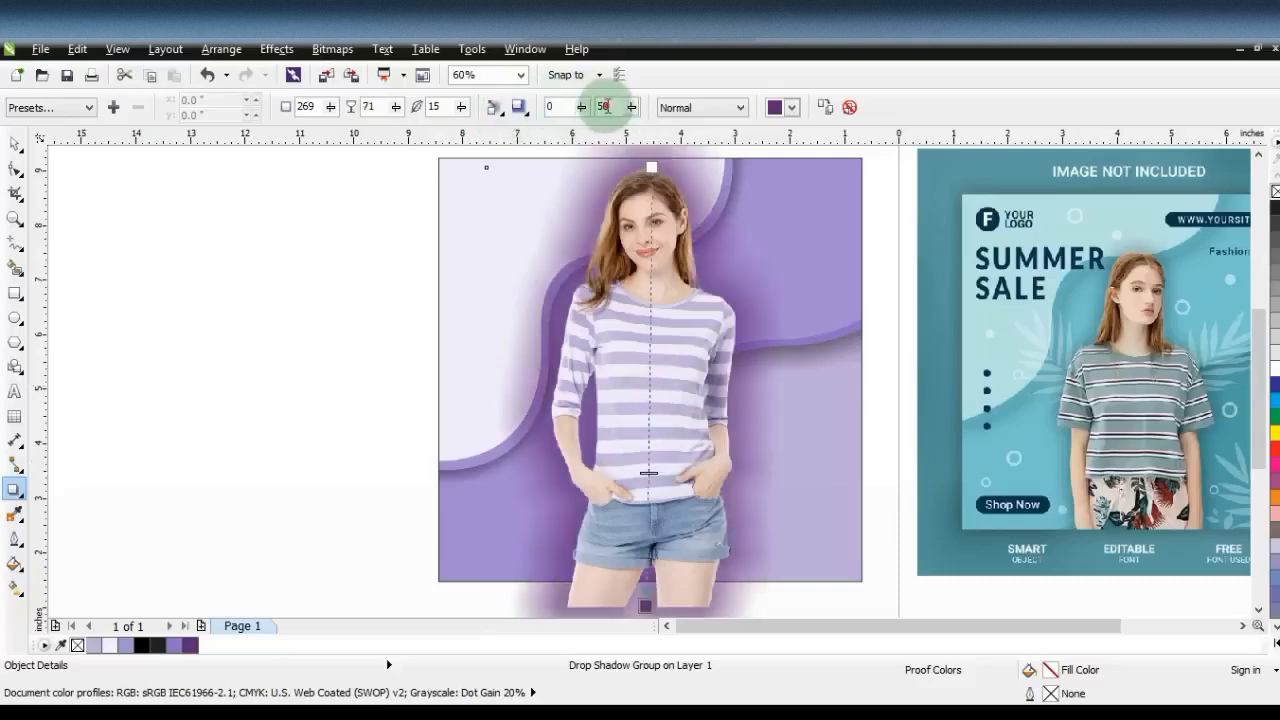
text(5)
key(Return)
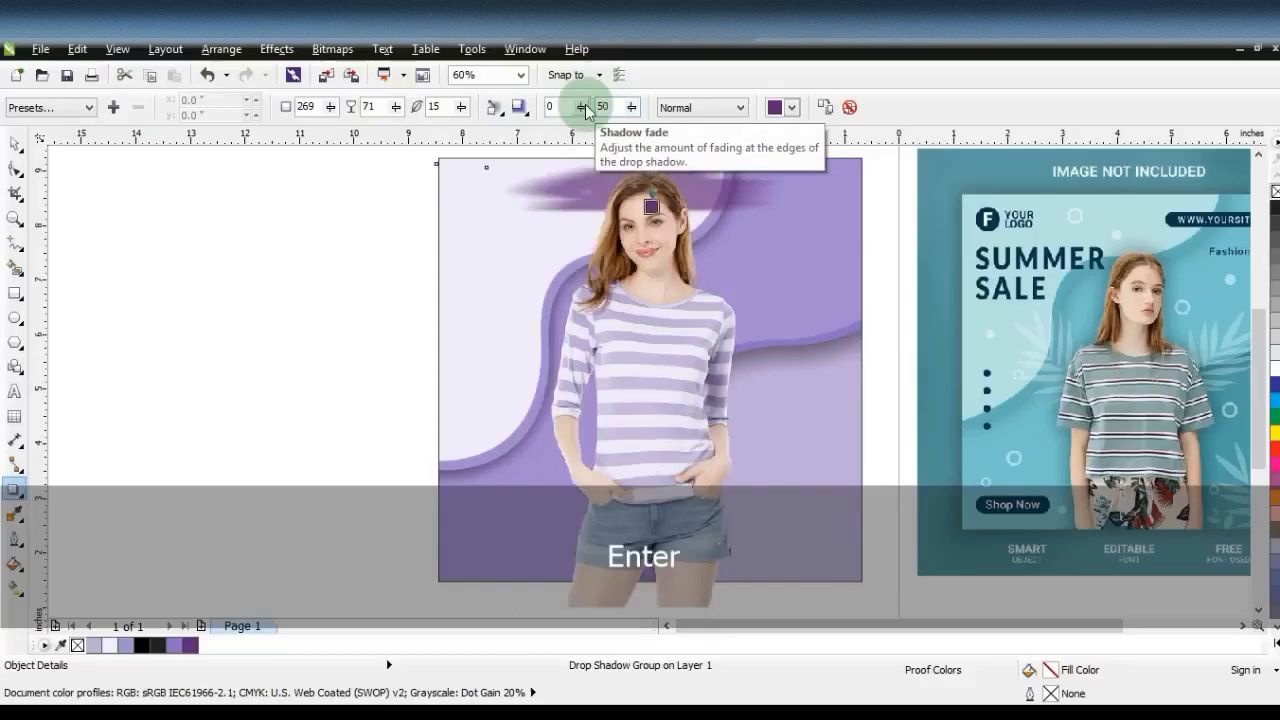
key(ctrl+z)
Set the model shadow's feathering to 5, its opacity to 44 and its direction to 270 degrees.
text(5)
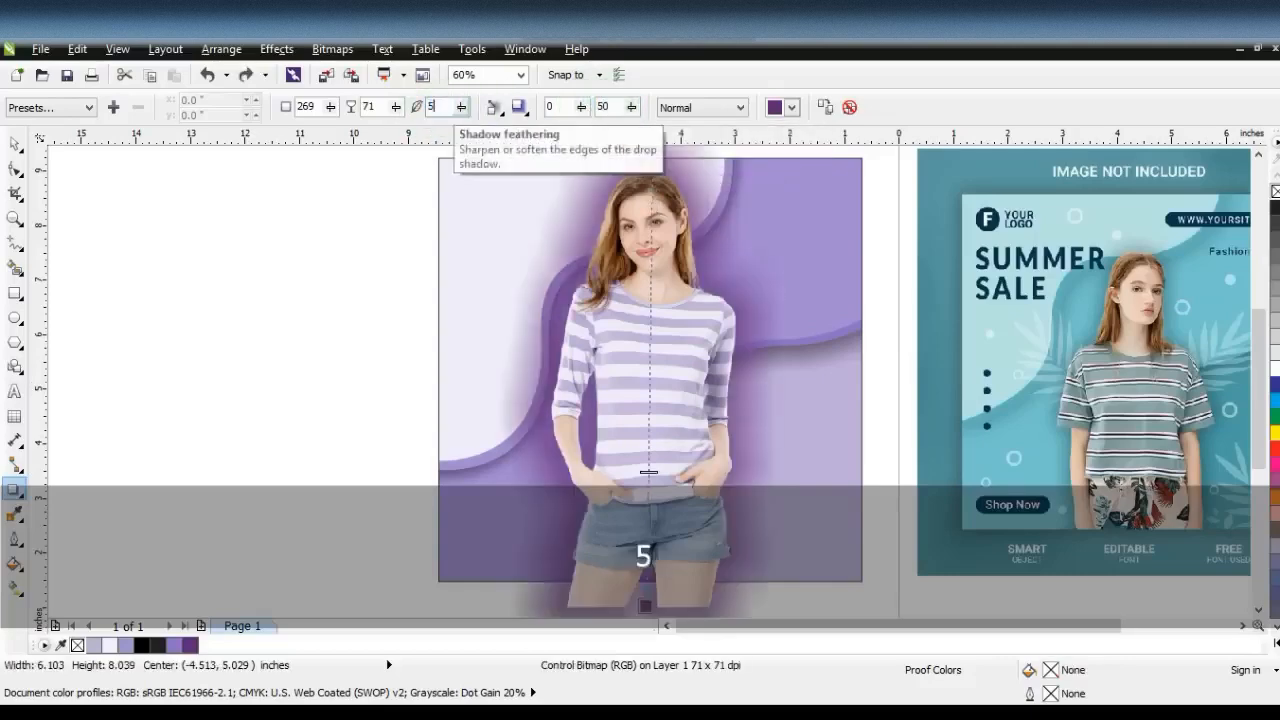
drag(649, 471, 651, 360)
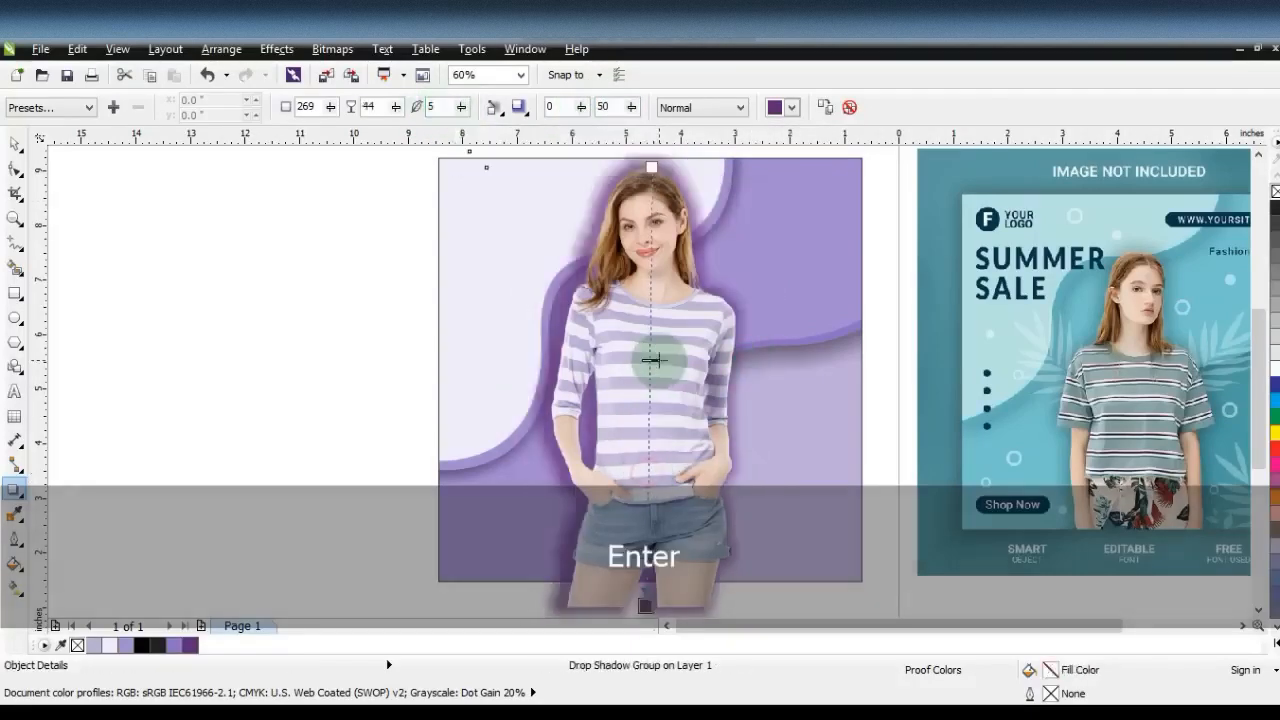
drag(645, 604, 652, 600)
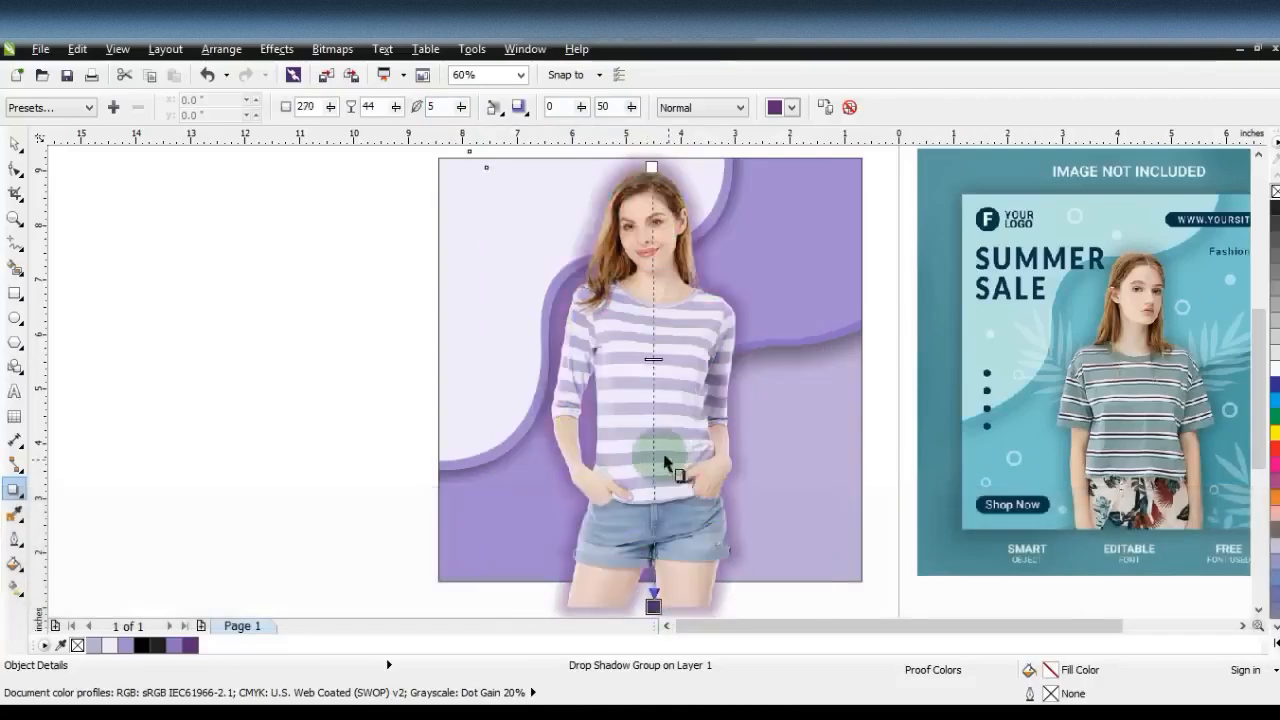
Break the purple drop shadow apart from the model photo.
click(235, 49)
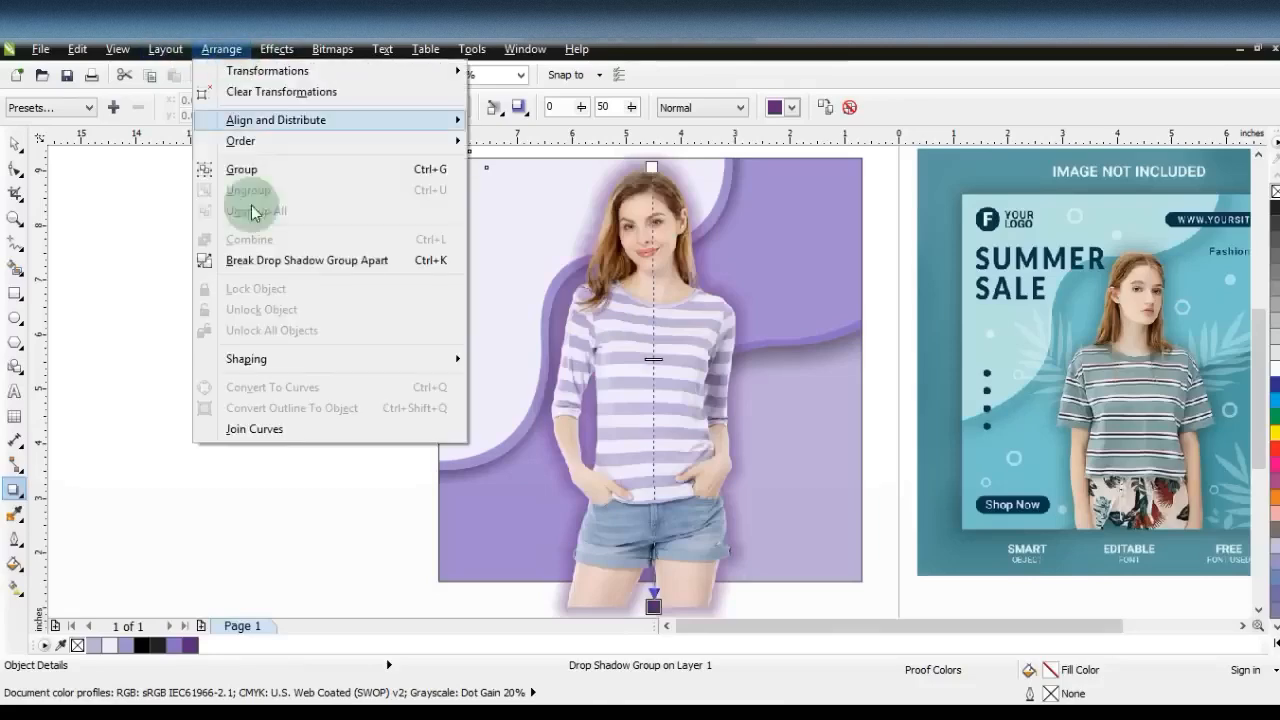
click(264, 257)
click(89, 238)
drag(689, 179, 735, 186)
key(ctrl+z)
click(271, 277)
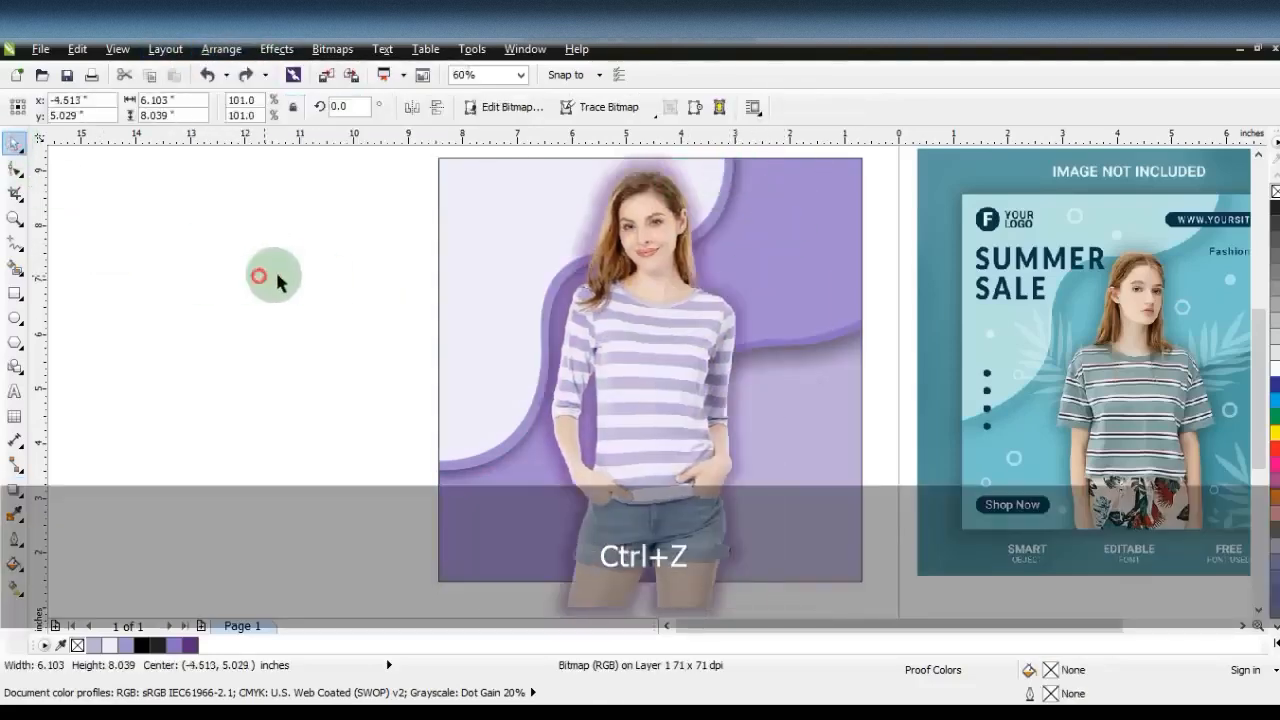
drag(543, 234, 480, 231)
key(ctrl+z)
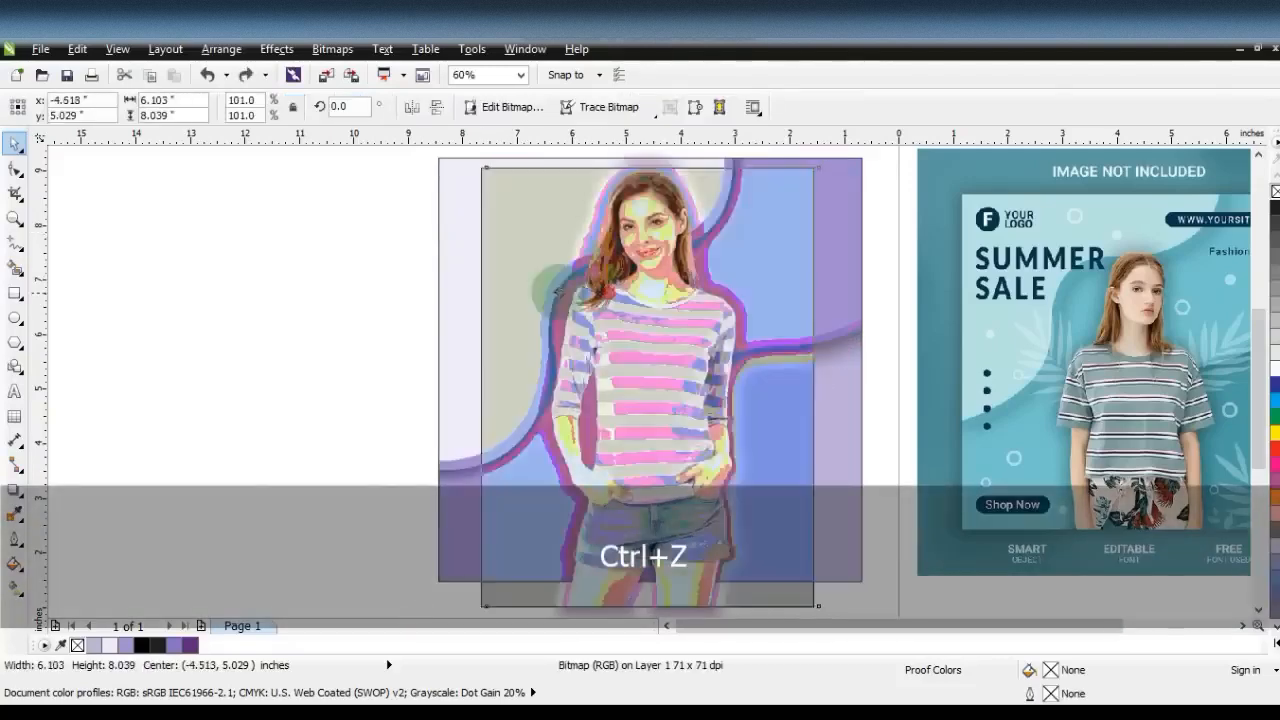
Move the model photo aside to the left and PowerClip its purple shadow inside the poster square.
drag(610, 293, 327, 293)
click(760, 271)
key(w)
click(762, 266)
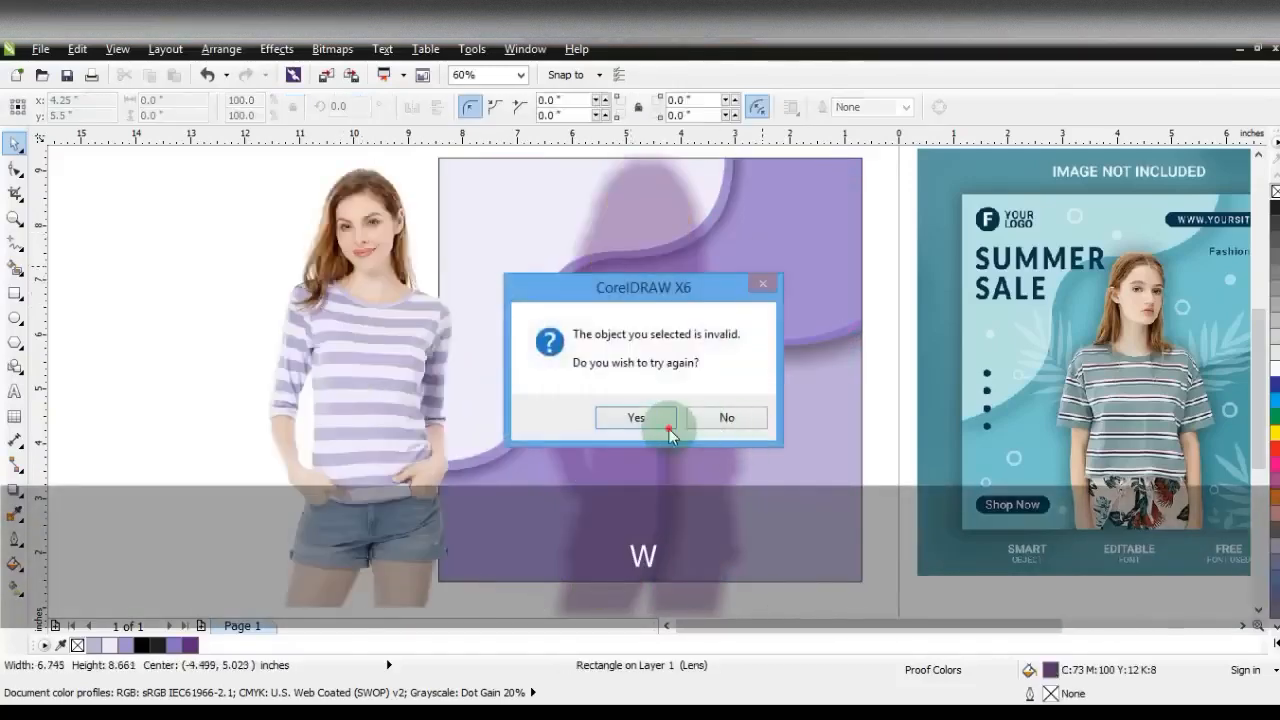
click(668, 426)
click(845, 574)
Edit the PowerClip contents to order the model's shadow above the large waves but behind the light small wave.
key(d)
click(668, 406)
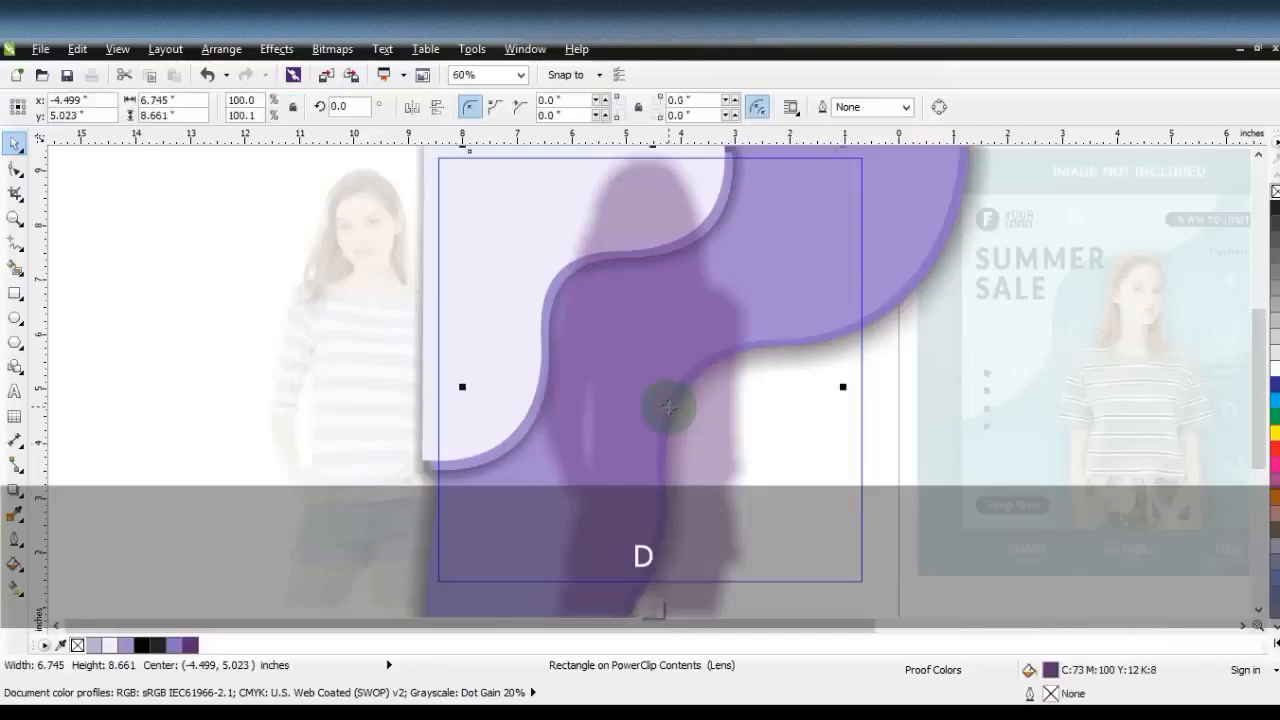
key(shift+Page_Down)
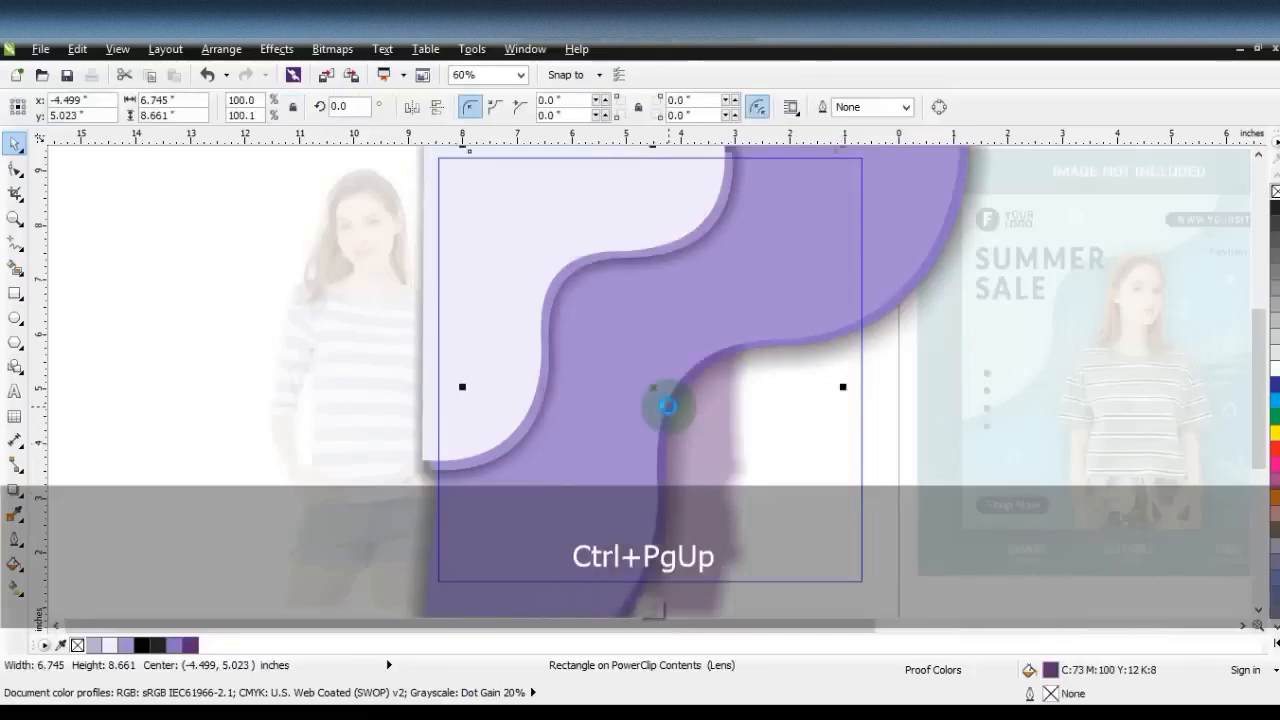
key(ctrl+Page_Up)
key(f)
Center the model photo horizontally over its shadow on the poster and PowerClip it inside the square.
click(432, 395)
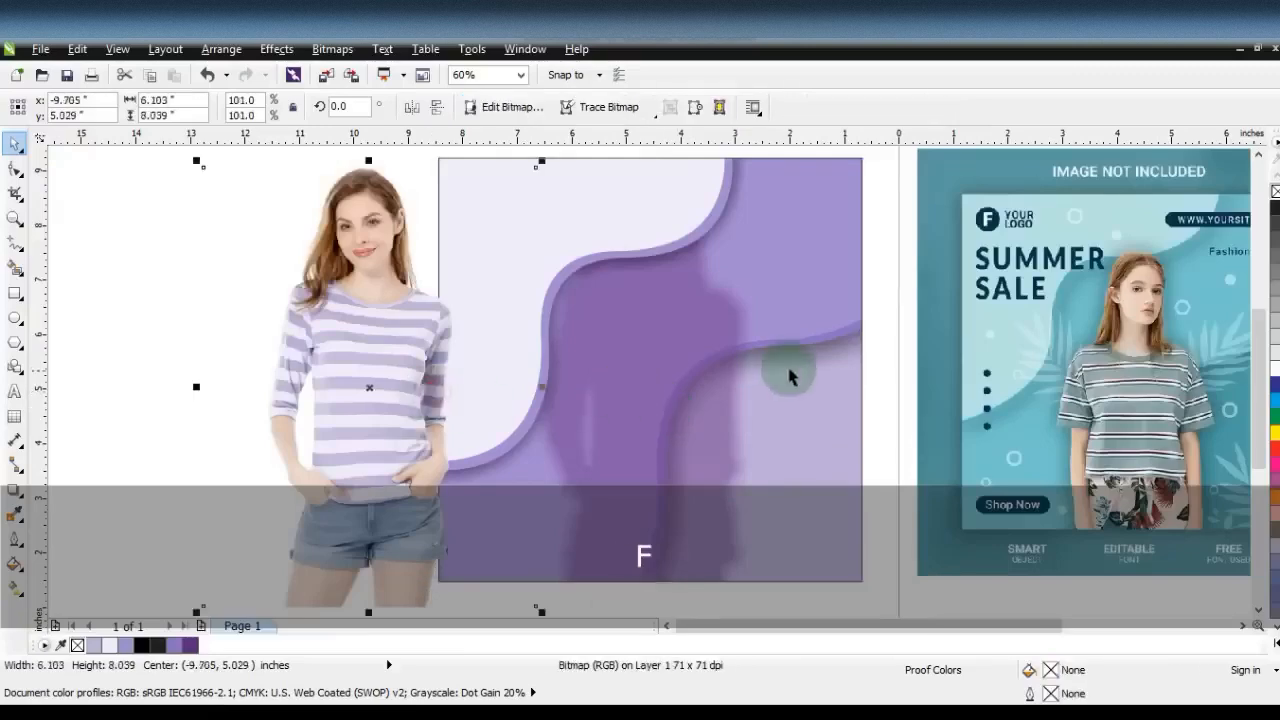
shift+click(790, 375)
key(c)
click(303, 354)
drag(692, 388, 700, 397)
key(w)
click(849, 339)
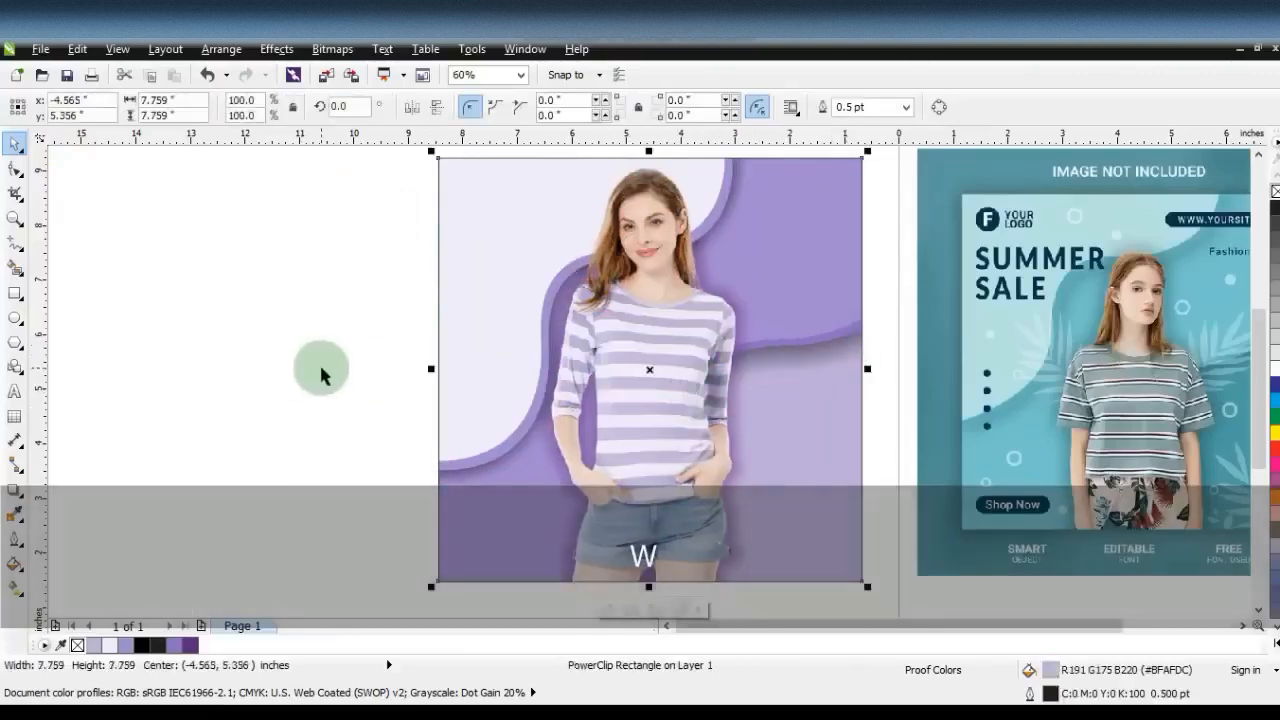
key(F3)
key(Escape)
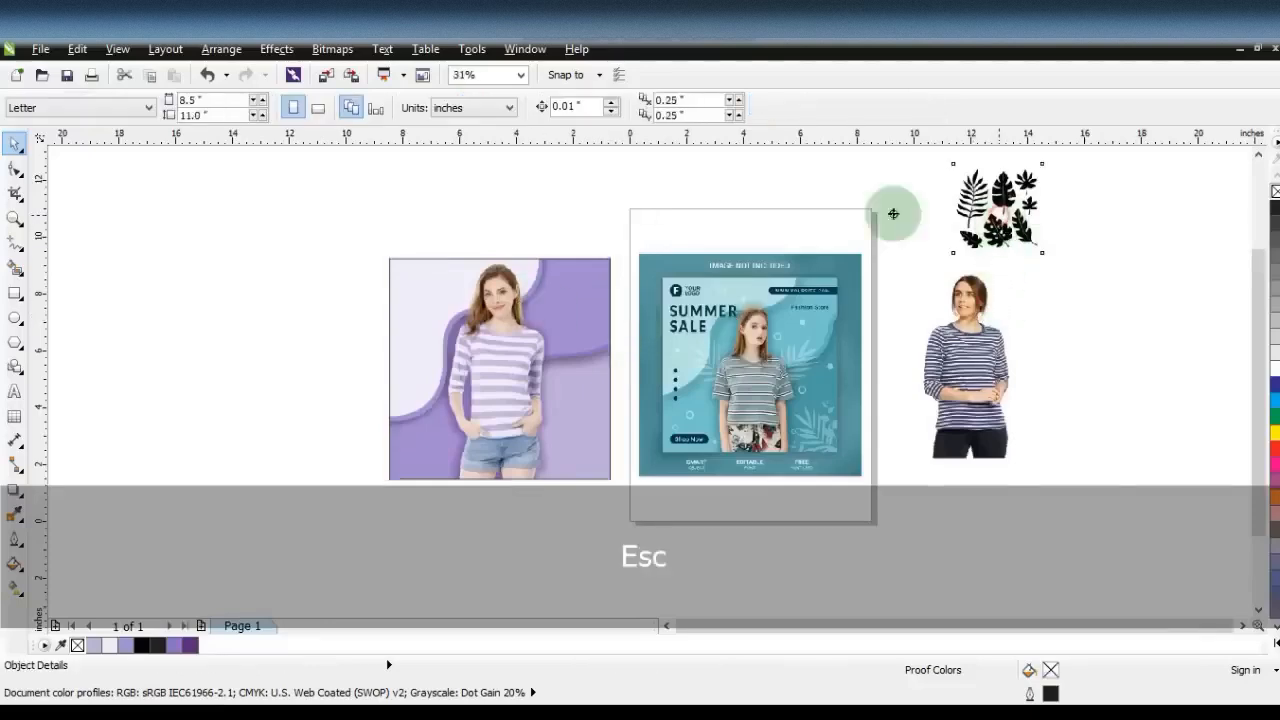
Move the leaf silhouette bitmap left of the poster, enlarge it to about 7.16 inches, and outline-trace it as a low quality image.
drag(893, 214, 125, 352)
drag(169, 297, 323, 185)
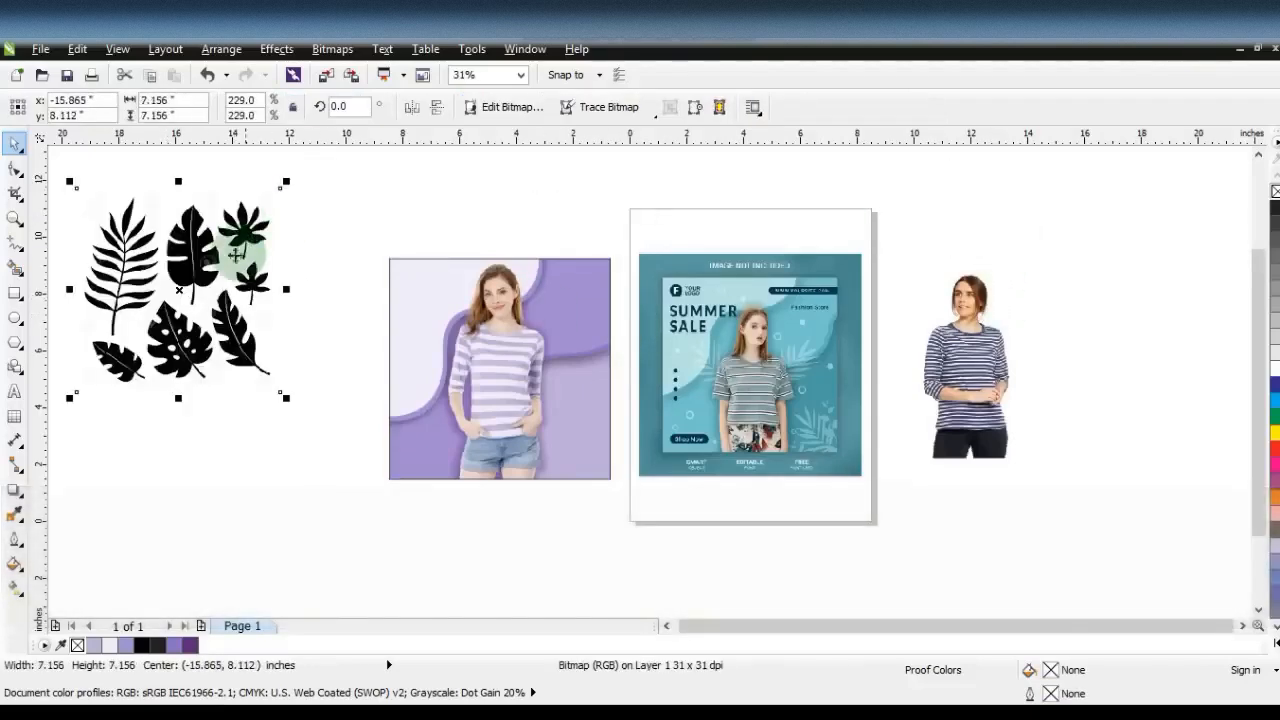
right_click(226, 254)
mouse_move(343, 119)
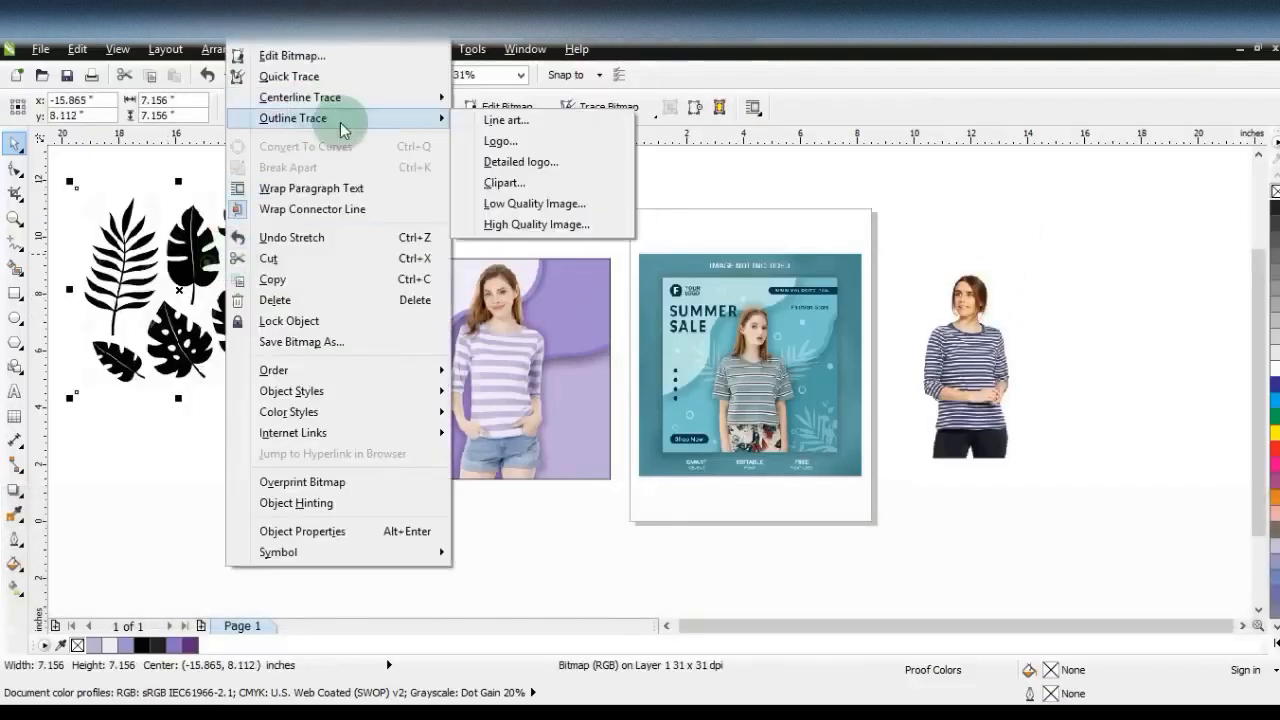
click(541, 207)
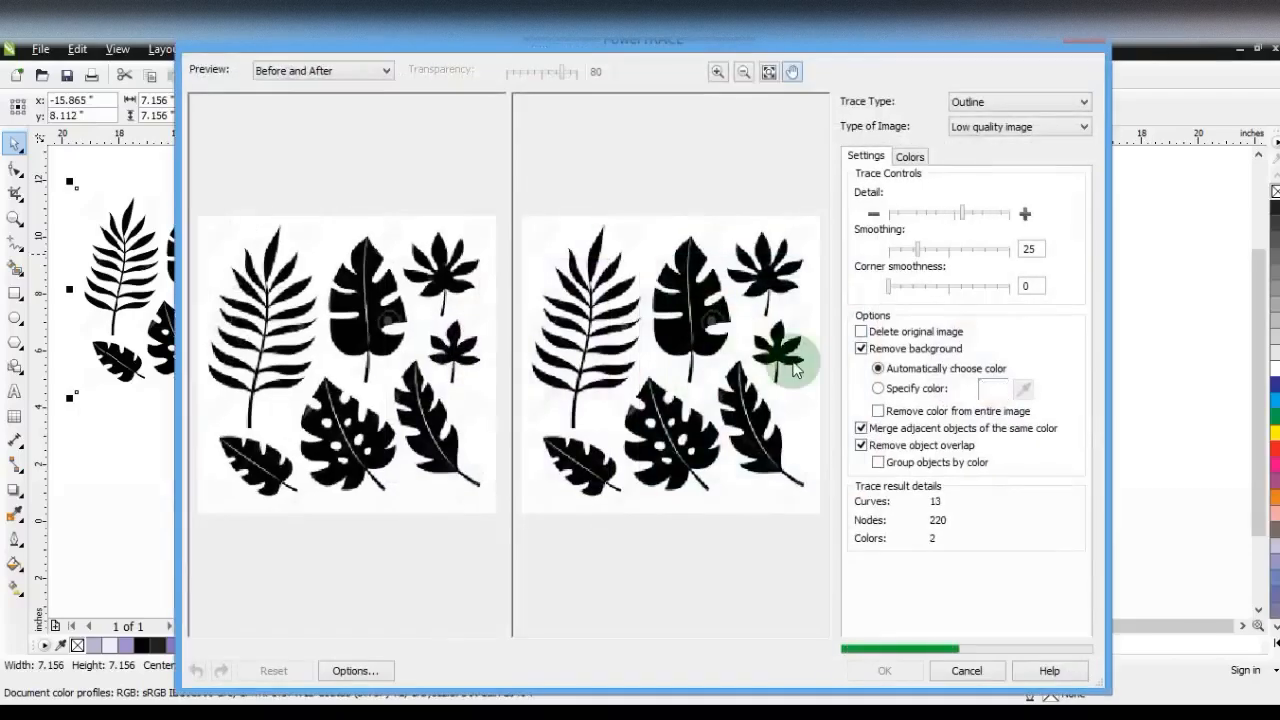
click(884, 670)
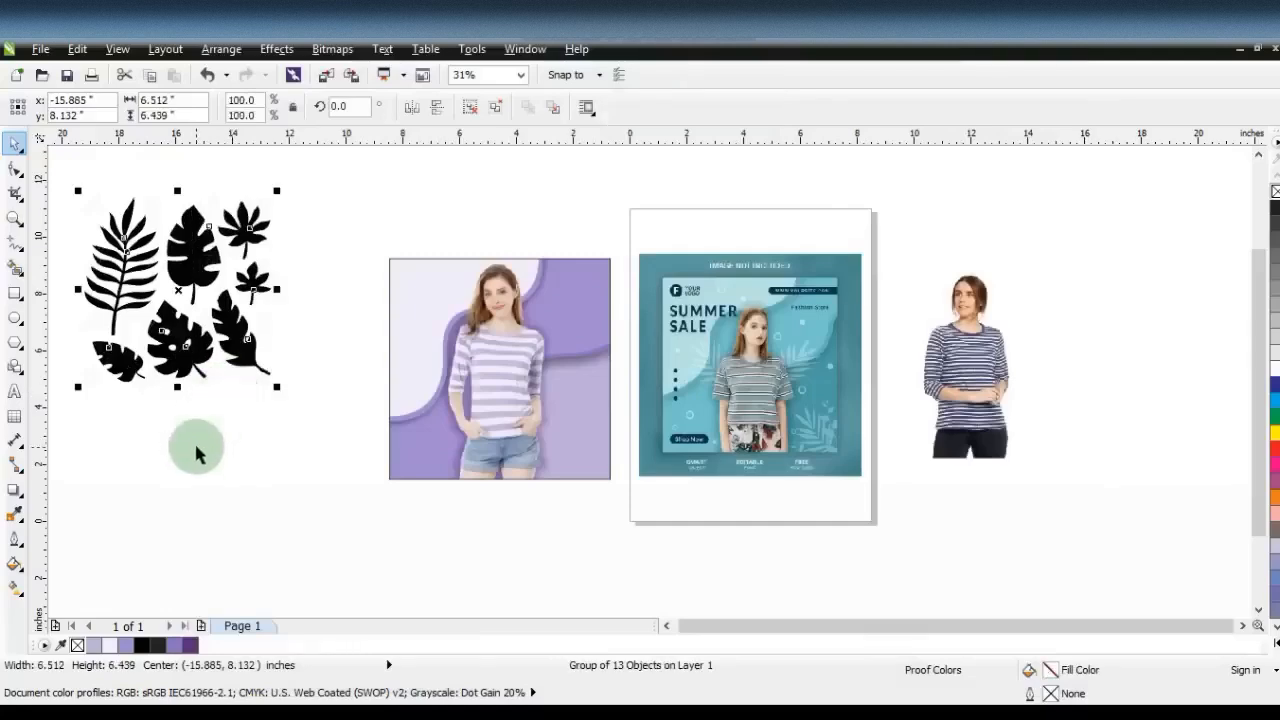
Ungroup the traced leaves, weld the palm leaf's pieces into one shape, and delete the remaining leaves and source bitmap.
click(470, 106)
click(414, 200)
drag(147, 286, 310, 458)
key(ctrl+z)
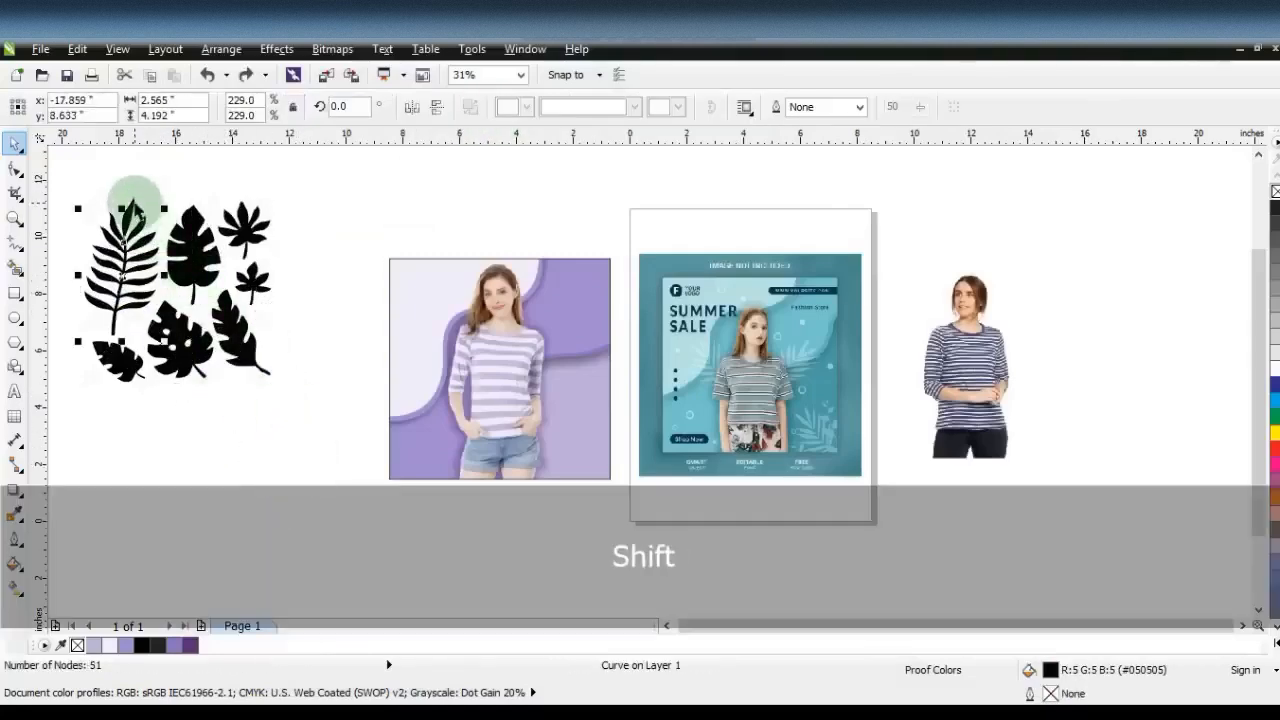
shift+click(135, 195)
drag(135, 195, 360, 356)
click(586, 106)
key(Delete)
Place the palm leaf over the poster's lower-right corner, scaled to about 83% and rotated to 35 degrees.
drag(410, 475, 643, 467)
drag(375, 207, 920, 486)
key(shift+F2)
key(Escape)
click(610, 470)
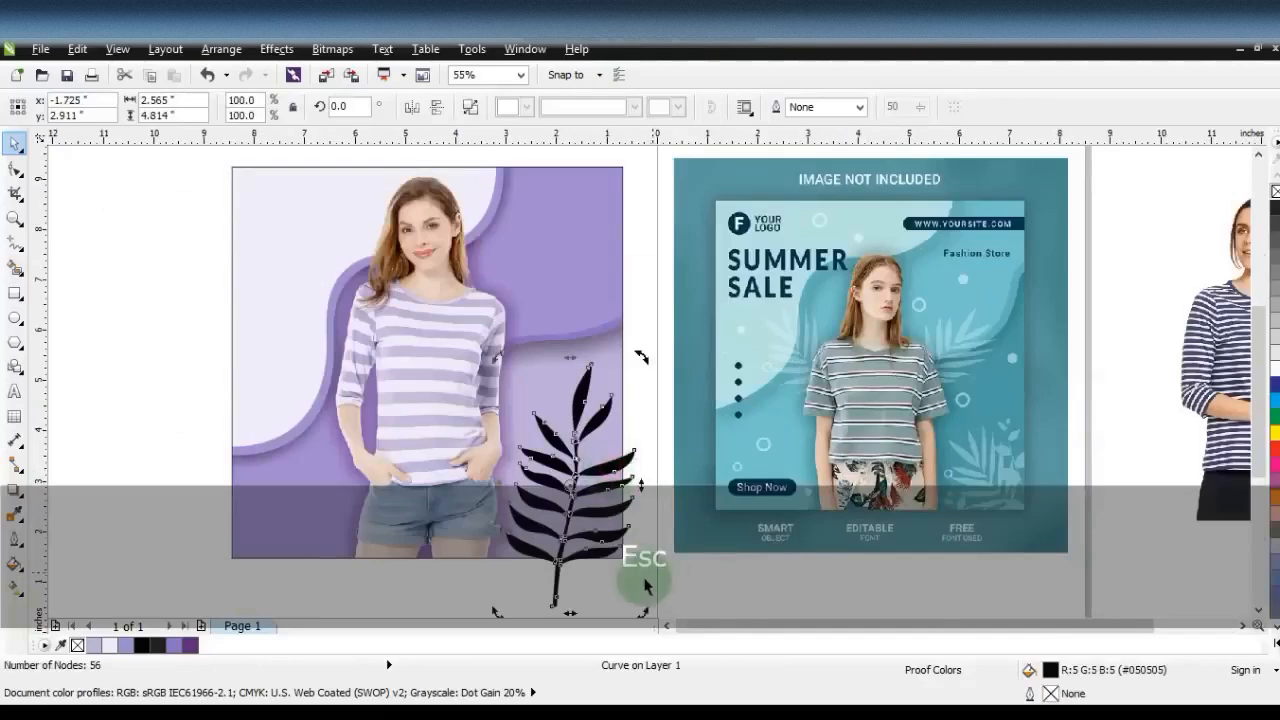
drag(640, 610, 613, 560)
drag(660, 375, 638, 410)
Duplicate the palm leaf beside the model's shoulder over the purple wave, scaled to about 72.4% and rotated to about 311 degrees.
drag(571, 514, 487, 337)
key(KP_Add)
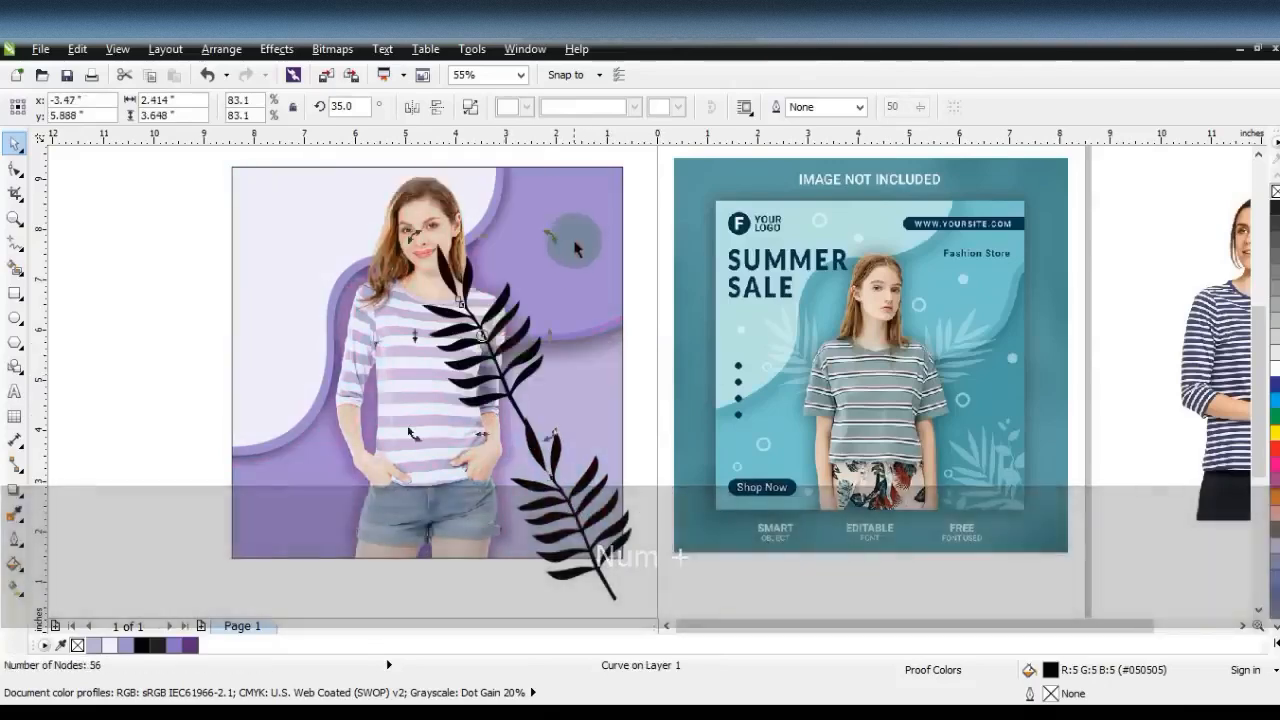
drag(551, 237, 549, 403)
drag(533, 329, 572, 304)
click(606, 363)
click(578, 318)
drag(620, 373, 614, 345)
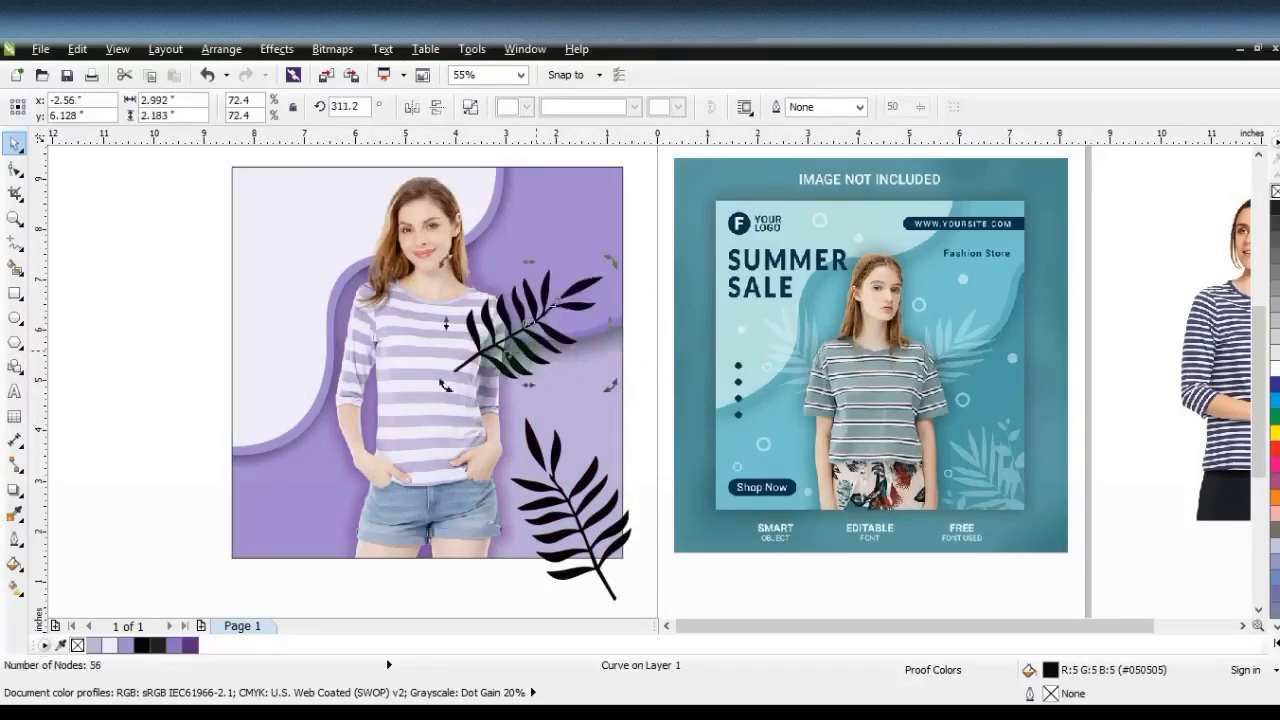
Duplicate the shoulder leaf, mirror it horizontally, and place it by the model's other arm, rotated to about 219 degrees.
key(KP_Add)
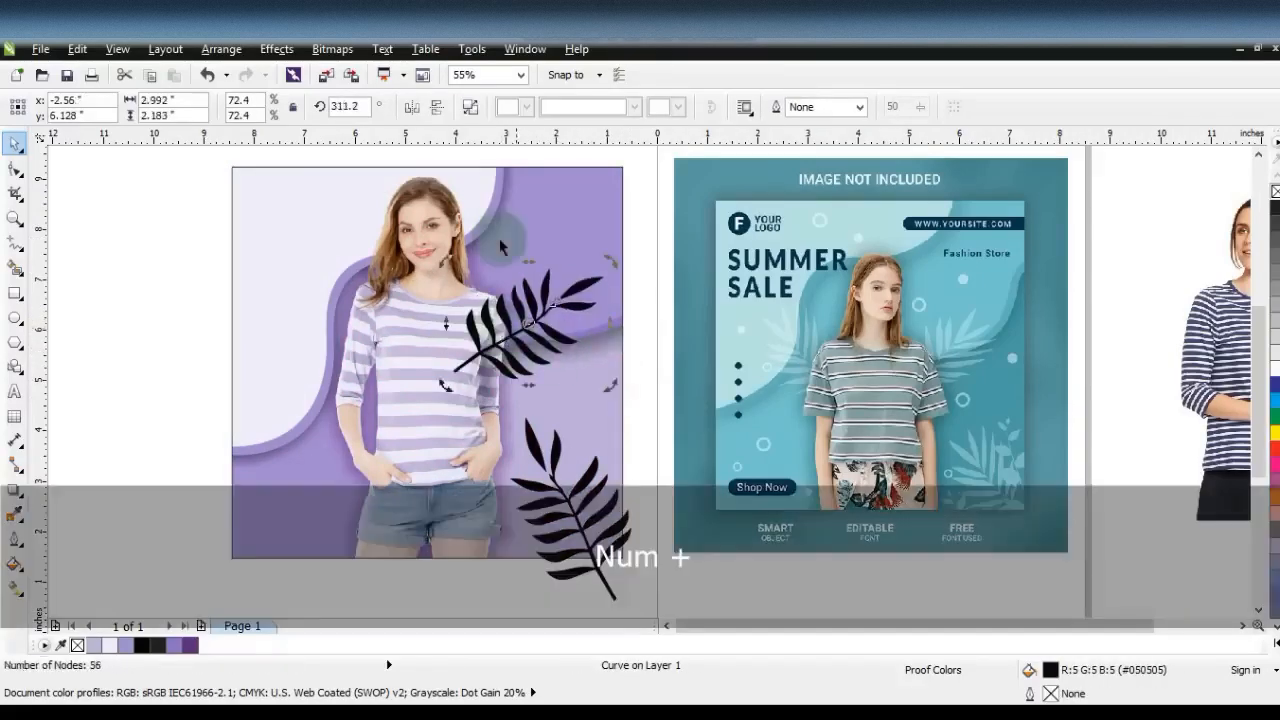
click(433, 110)
drag(578, 354, 382, 449)
click(371, 405)
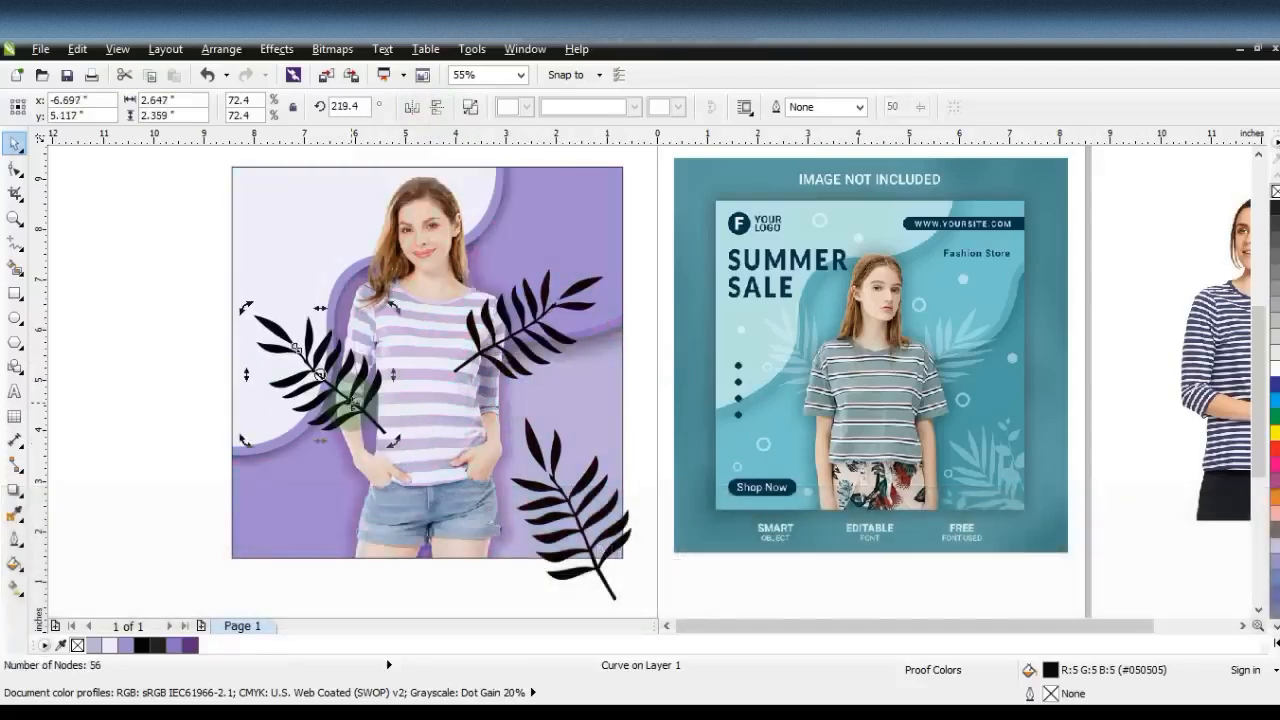
Weld the three palm leaves into one shape, PowerClip it inside the poster square, and open the PowerClip contents.
shift+click(545, 470)
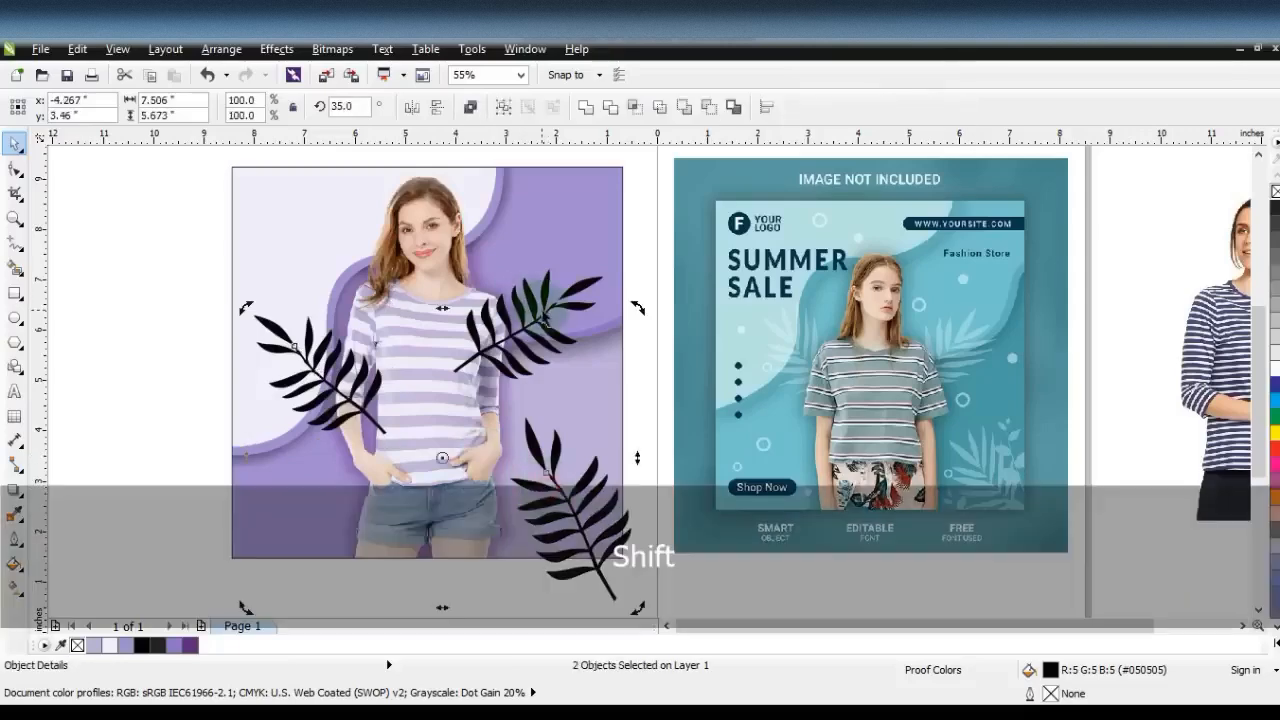
click(586, 107)
click(261, 186)
double_click(300, 343)
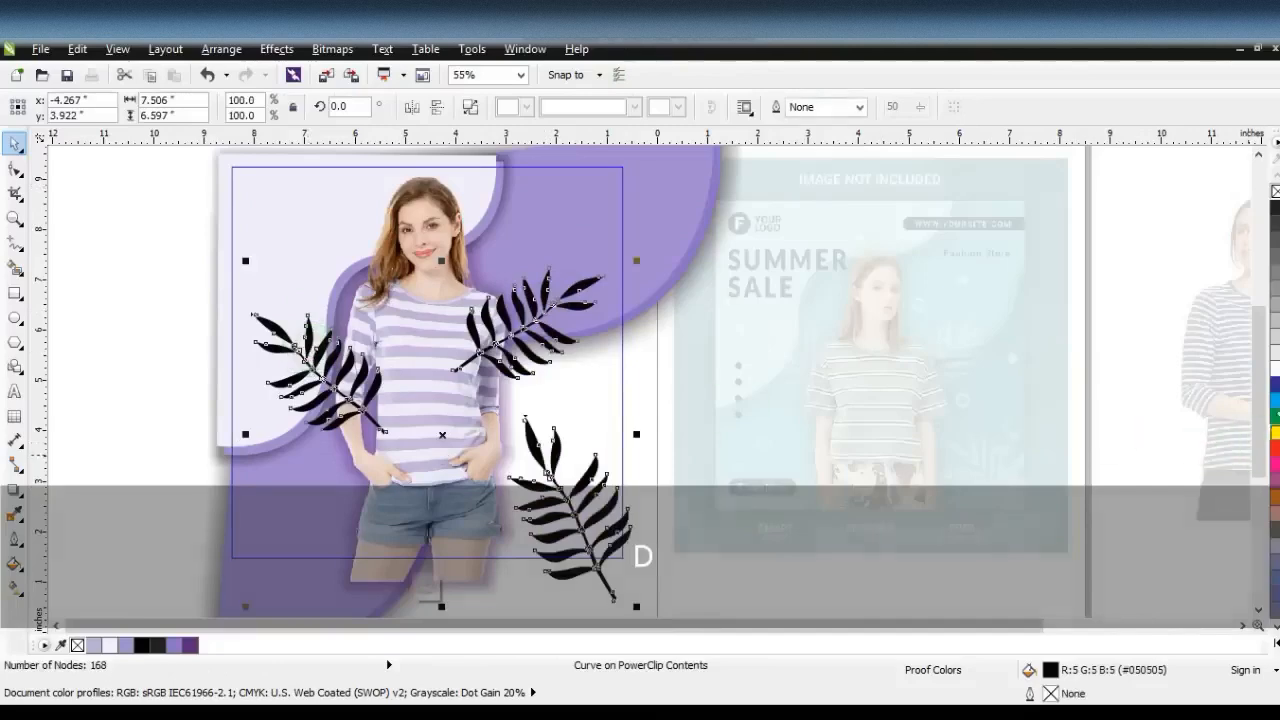
Fill the leaf shape with white and apply a uniform transparency of 71.
click(1274, 367)
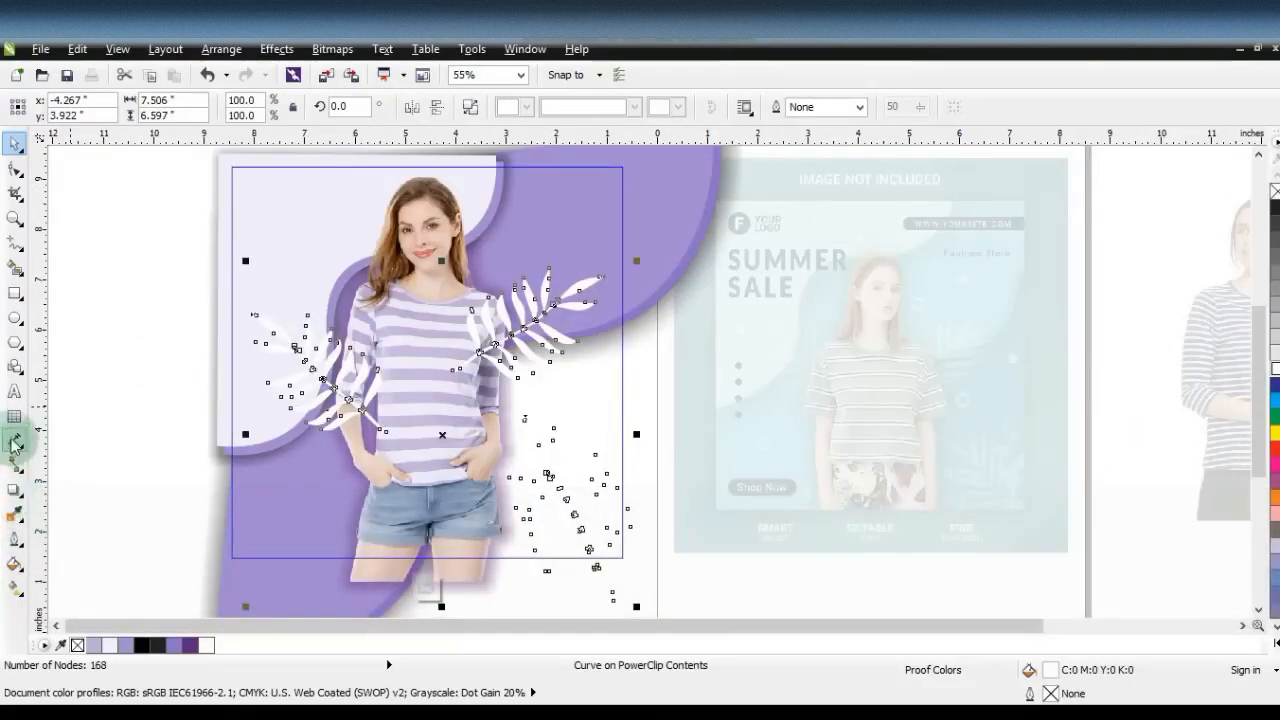
click(22, 503)
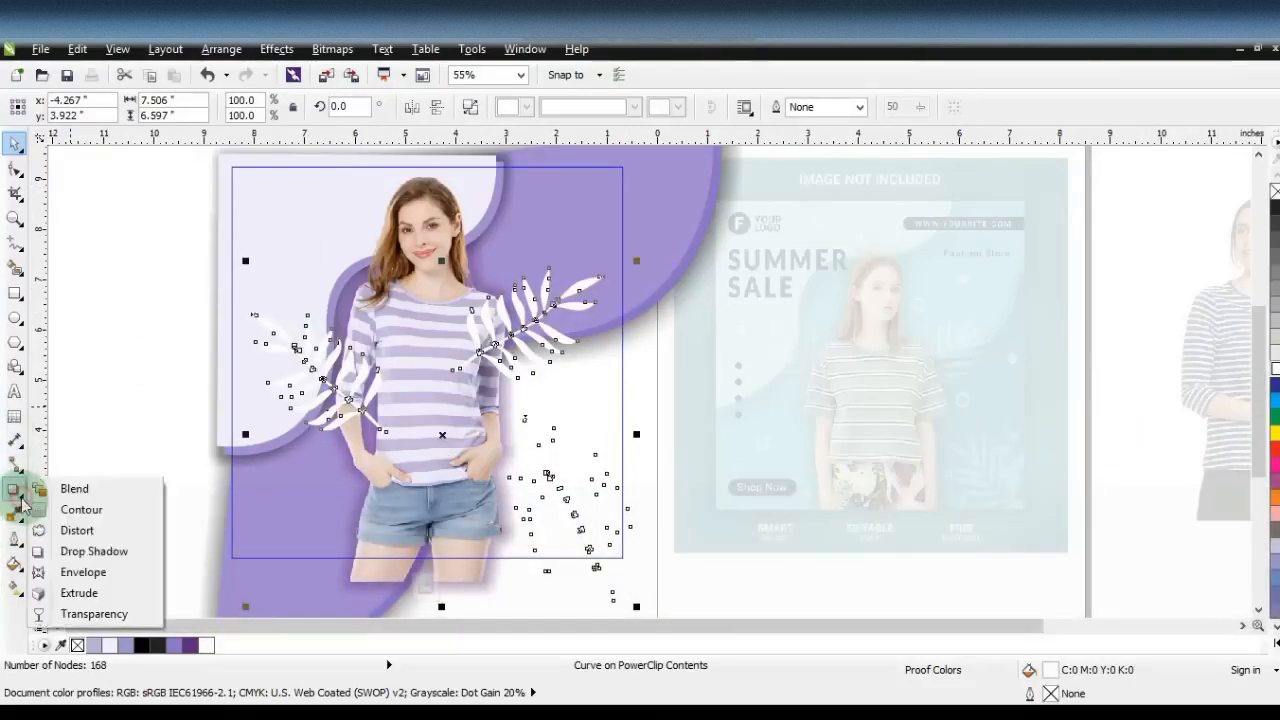
click(40, 611)
click(112, 112)
click(103, 134)
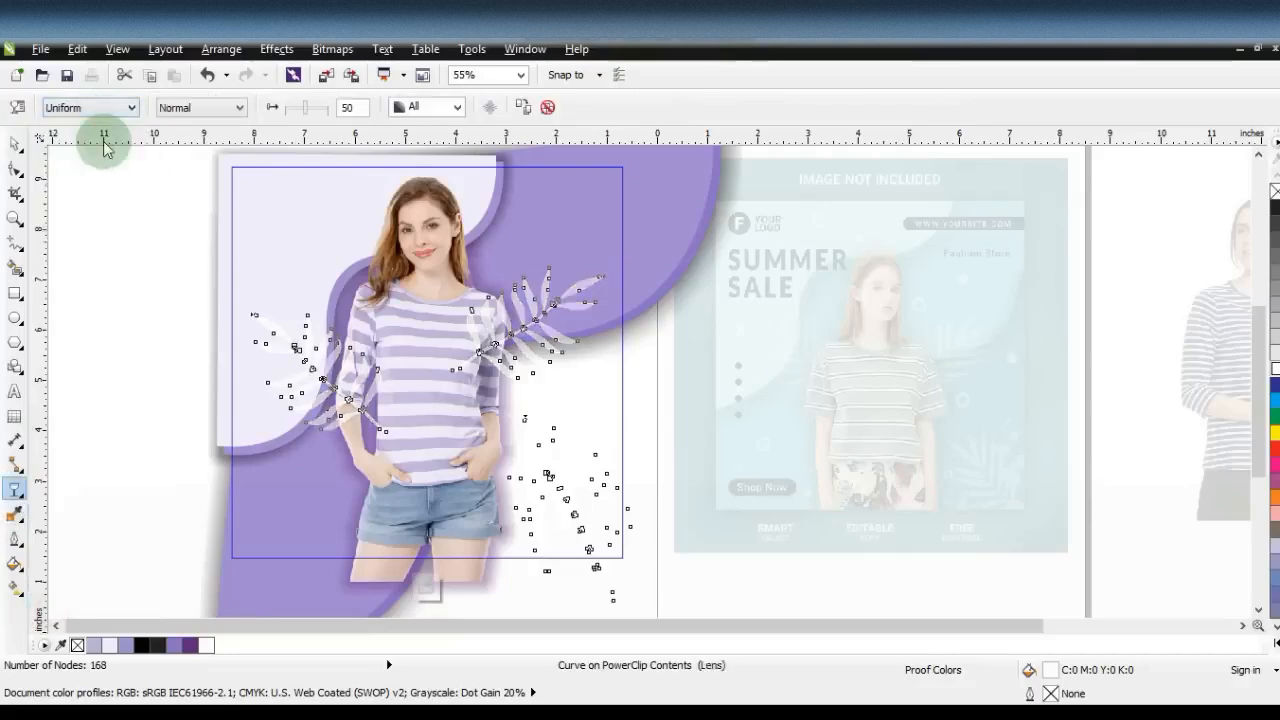
drag(315, 120, 275, 140)
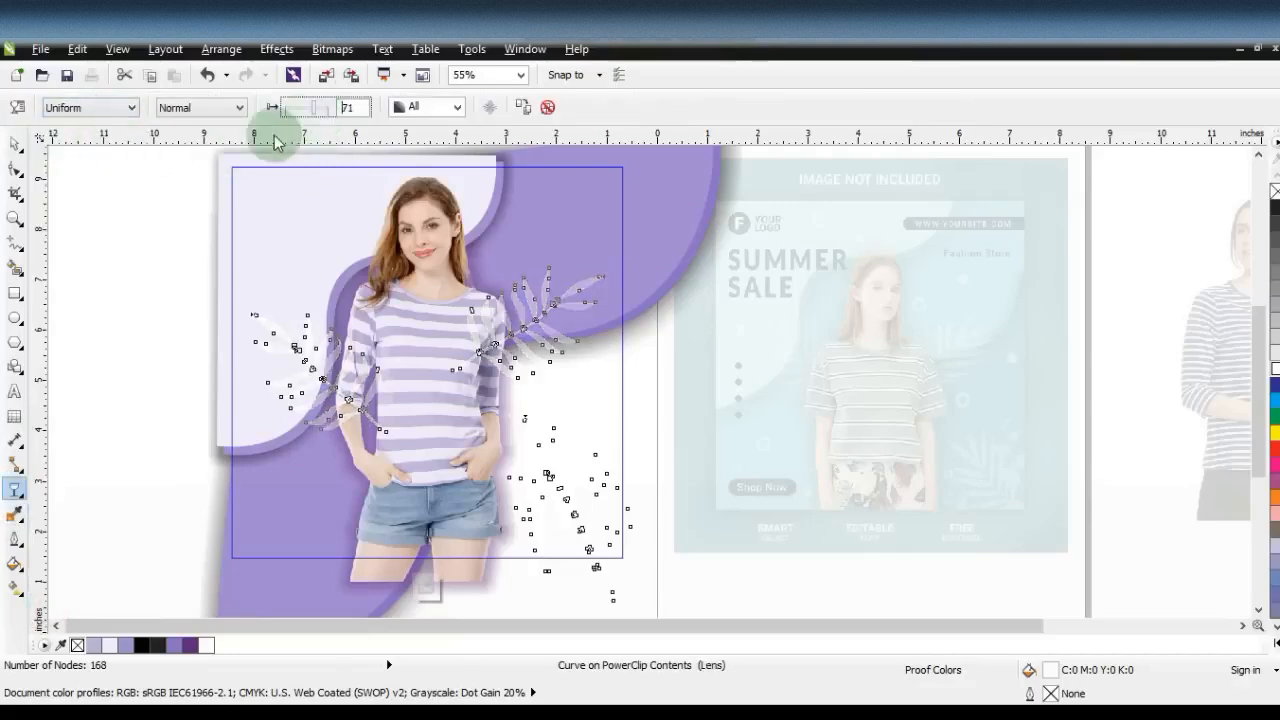
Adjust the leaf shape's stacking order behind the model photo inside the PowerClip and finish editing the contents.
click(13, 150)
key(shift)
key(ctrl+Page_Up)
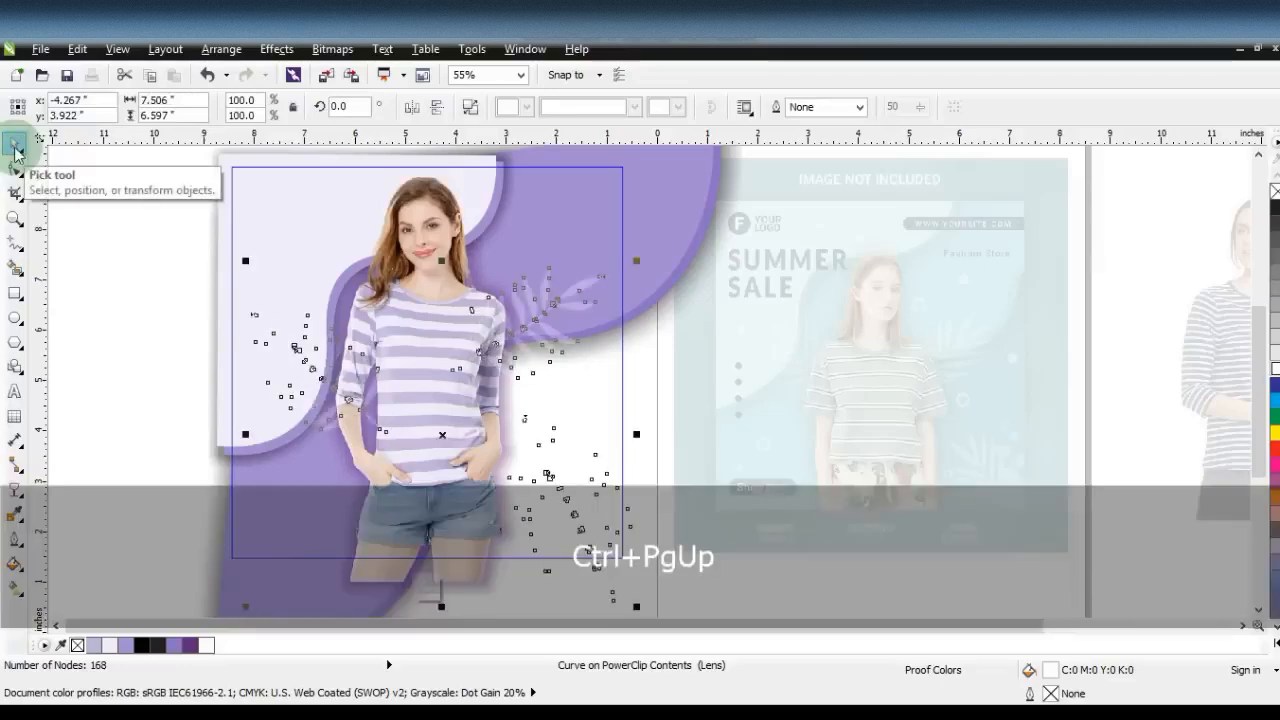
click(138, 285)
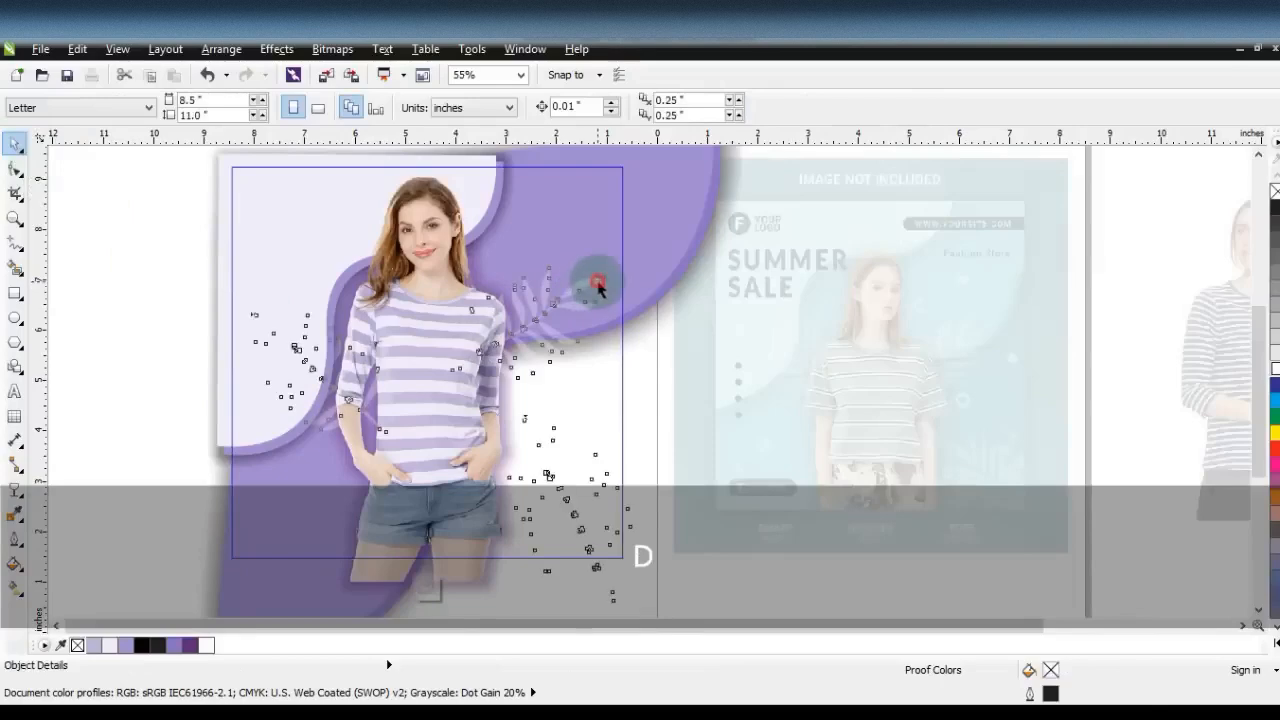
click(598, 287)
key(ctrl+Page_Up)
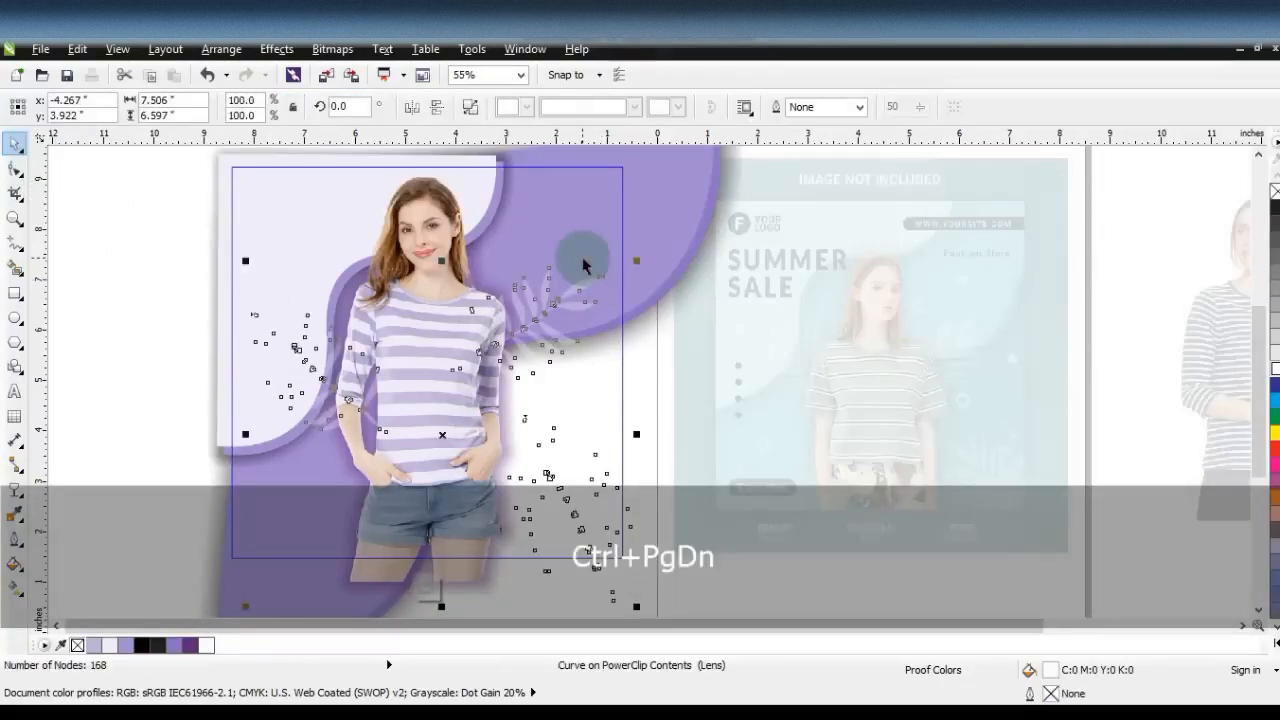
key(f)
click(145, 320)
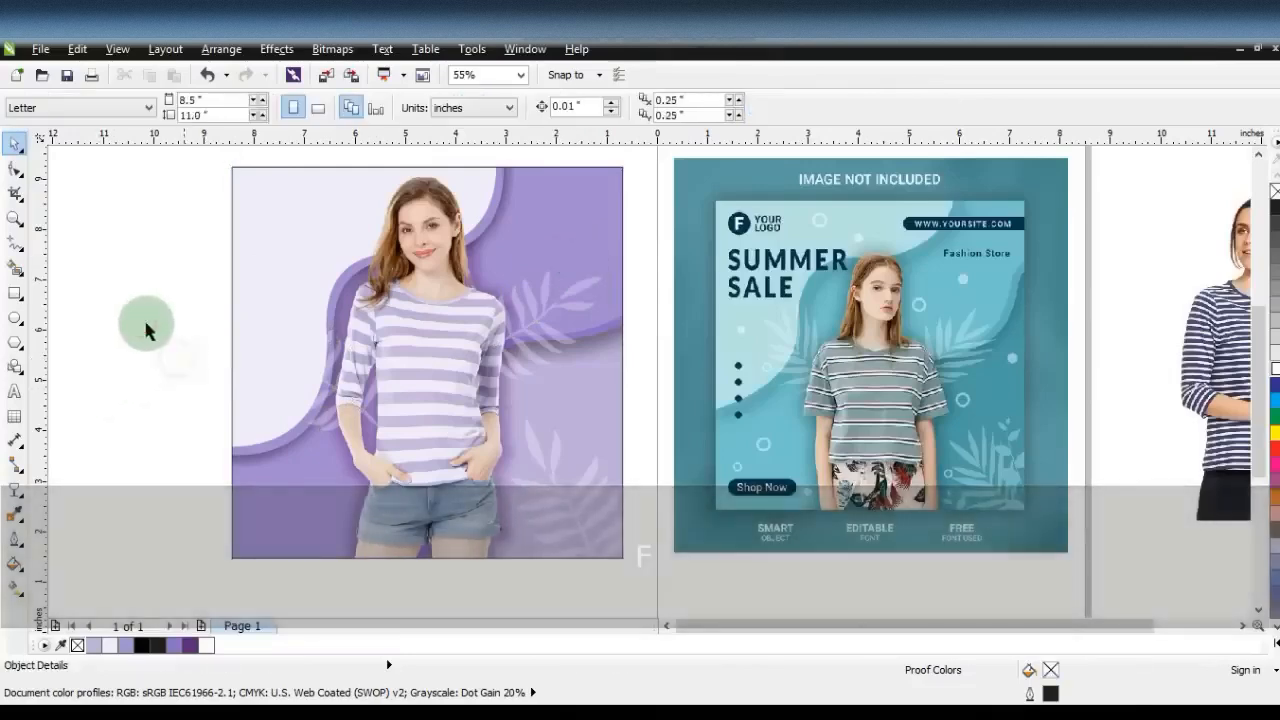
Reopen the PowerClip contents and bring the leaf shape to the front of all the waves.
click(316, 373)
key(d)
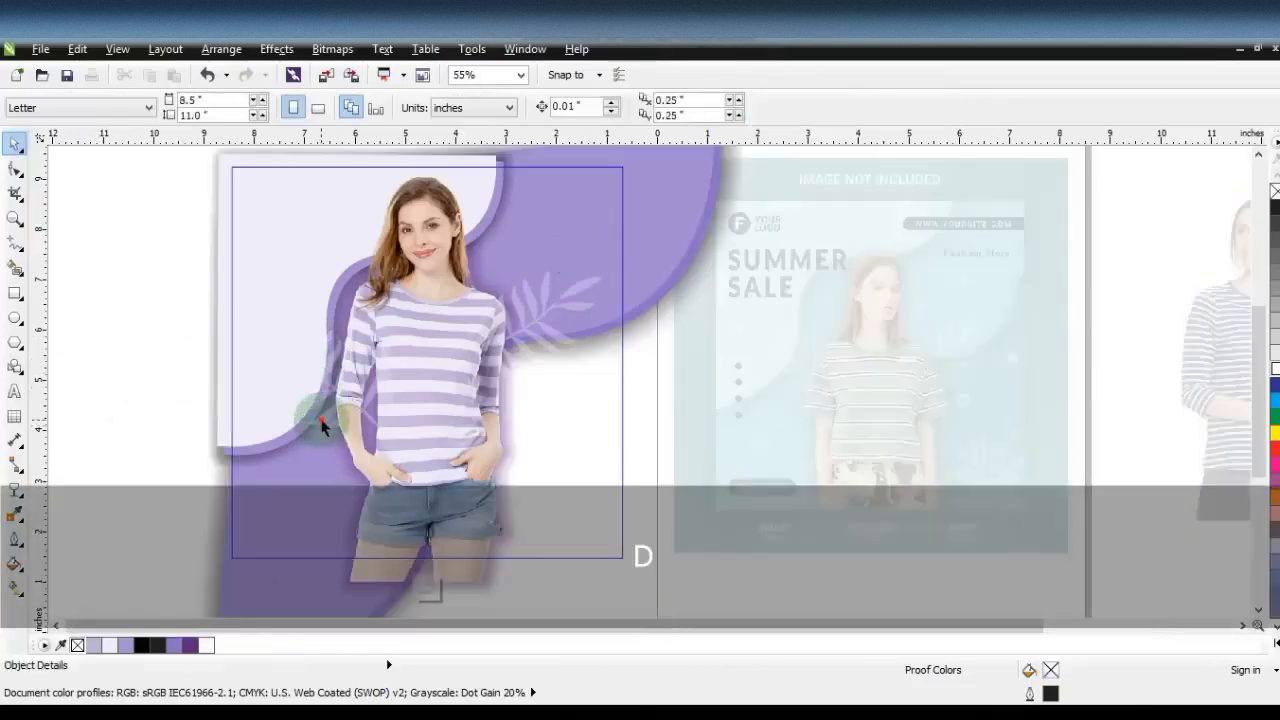
click(321, 426)
key(ctrl+z)
click(600, 281)
key(ctrl+z)
click(16, 169)
drag(183, 286, 403, 443)
key(shift+Page_Up)
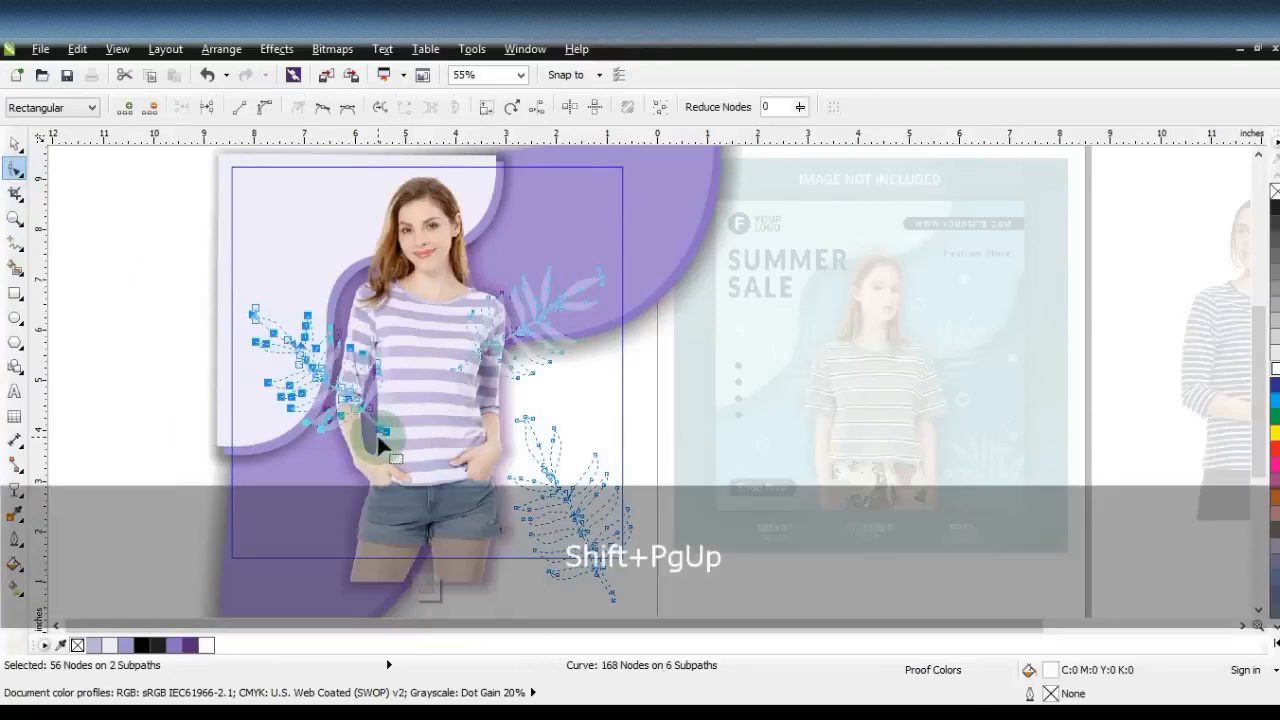
Bring the model photo in front of the leaves and finish editing the PowerClip.
click(15, 143)
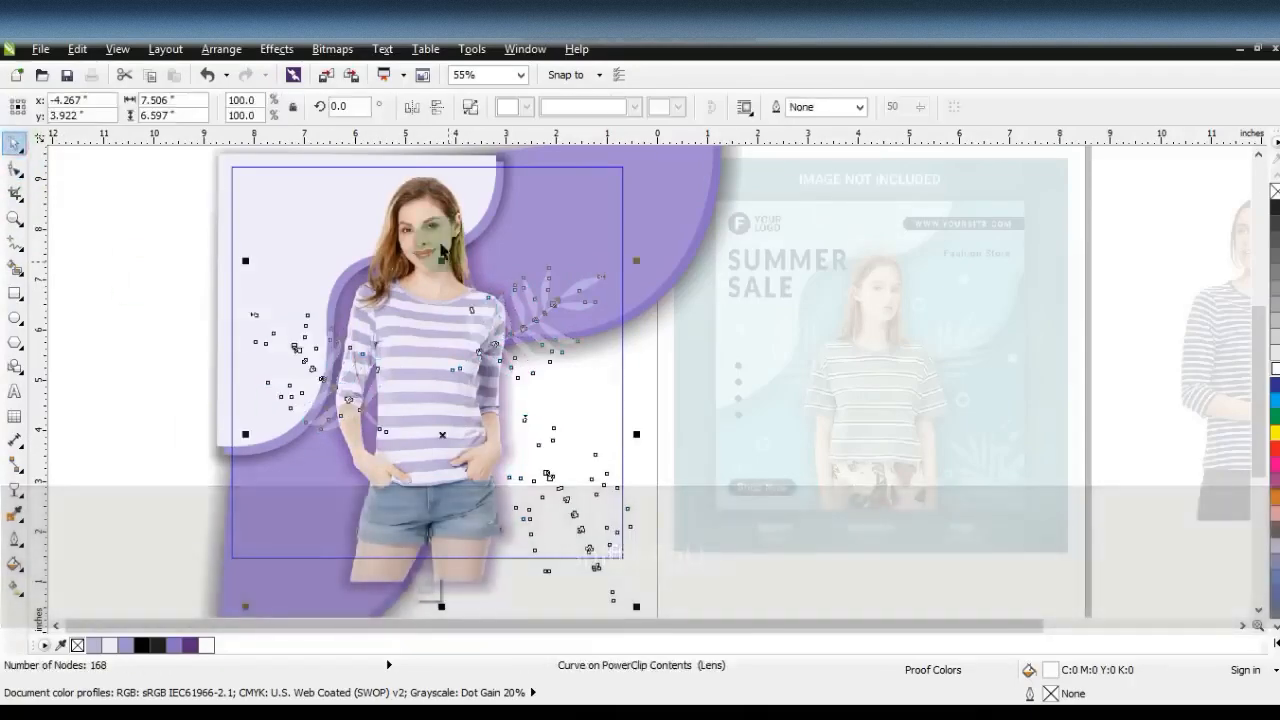
click(427, 211)
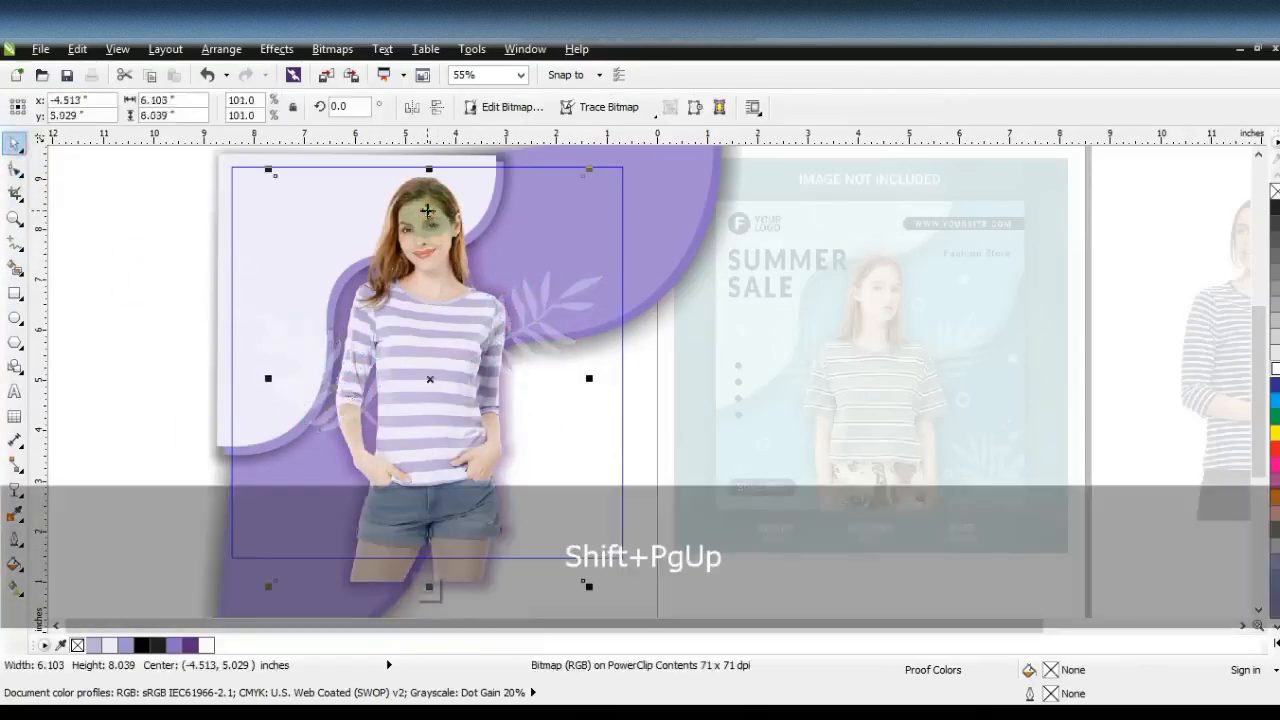
key(f)
click(167, 303)
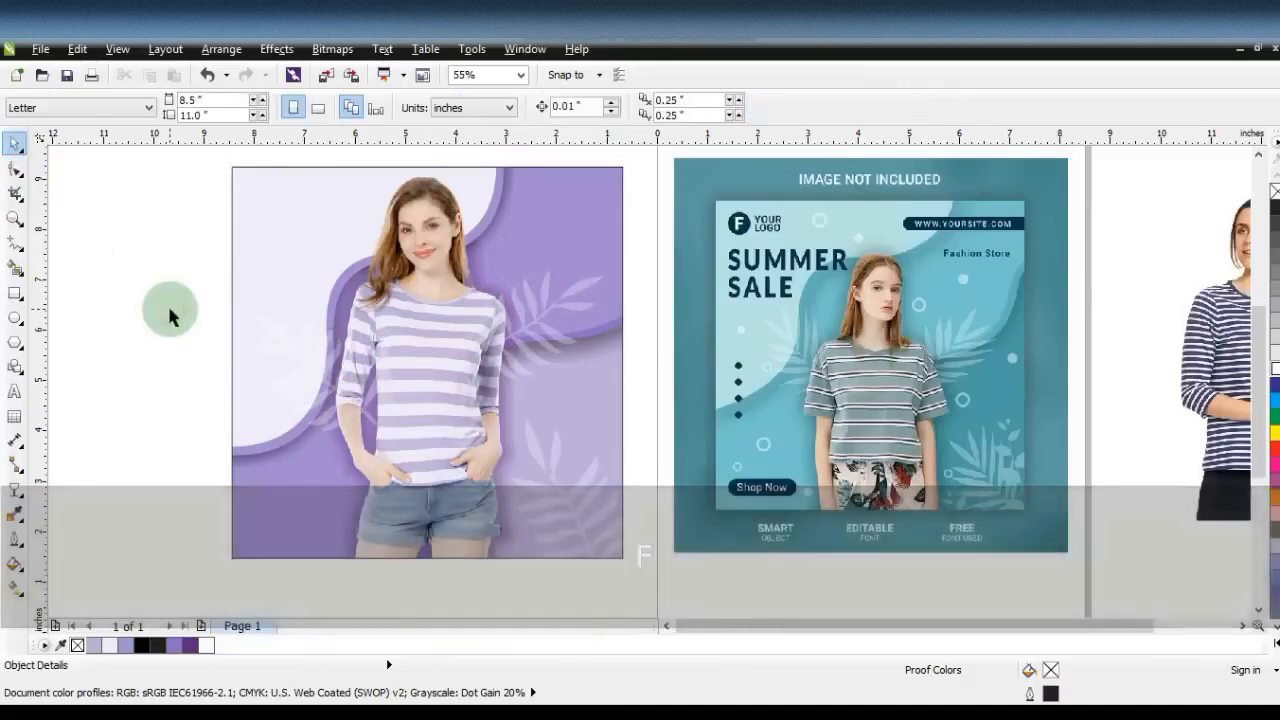
Add the two-line text SUMMER SALE beside the poster and set its font to Zurich BdXCn BT.
click(15, 368)
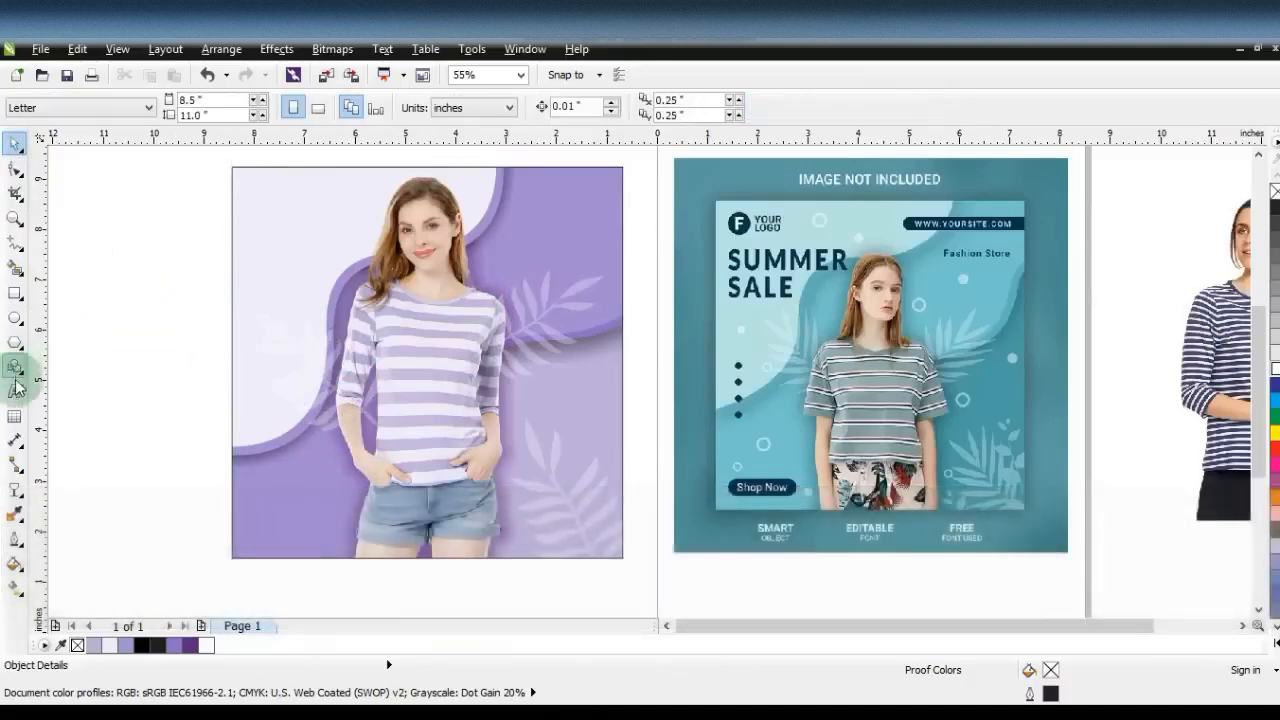
click(147, 407)
key(Caps_Lock)
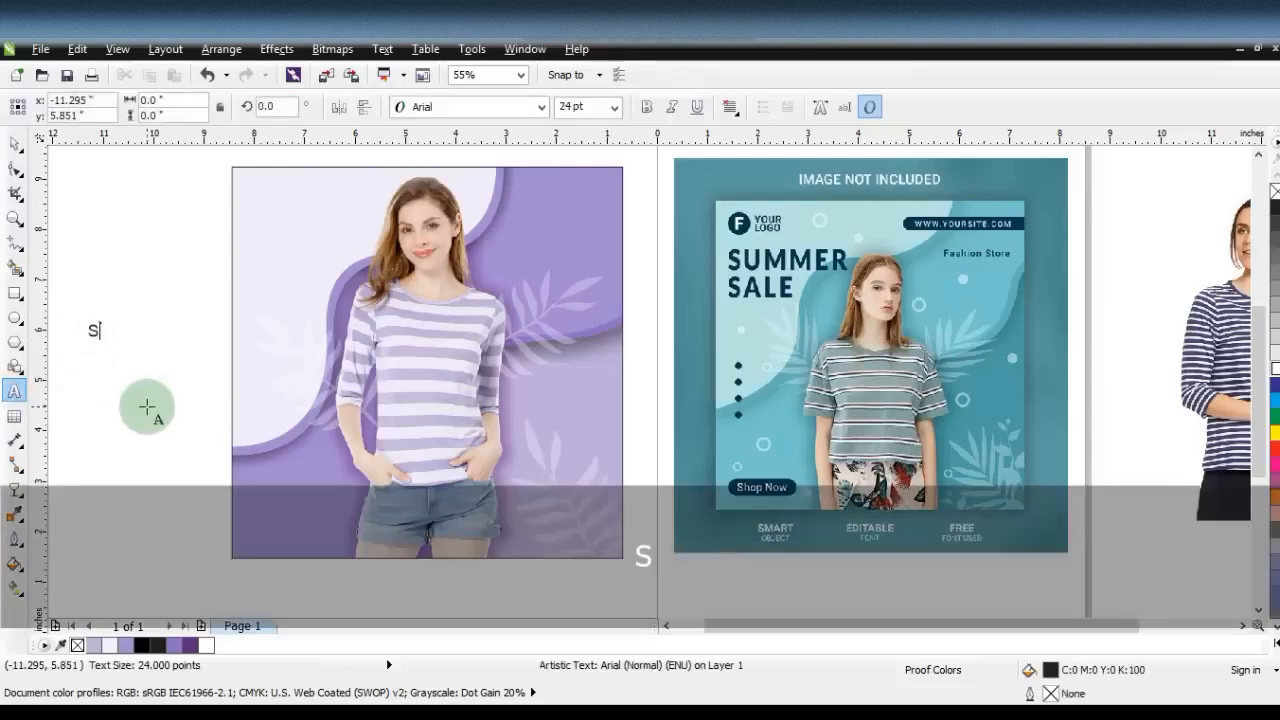
key(space)
click(15, 143)
click(400, 107)
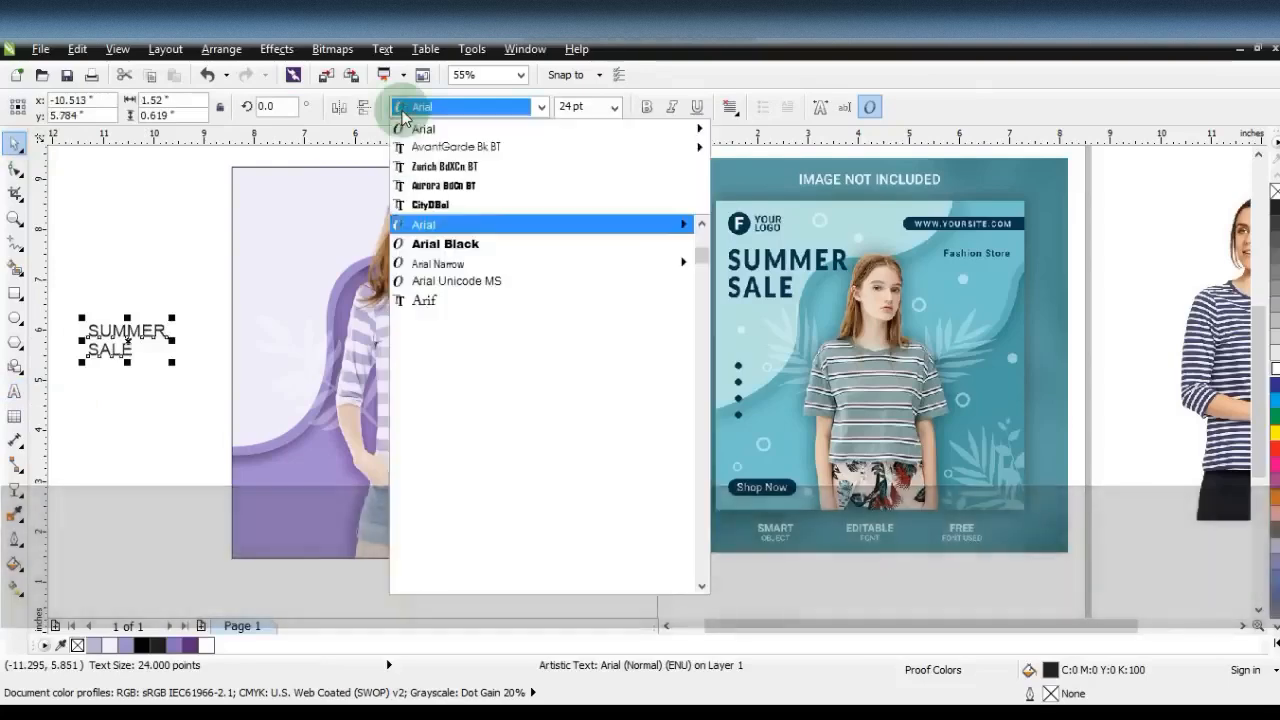
click(445, 166)
Place the title in the poster's upper-left corner at about 67.9 pt and break it apart into separate lines.
click(155, 325)
drag(171, 303, 335, 214)
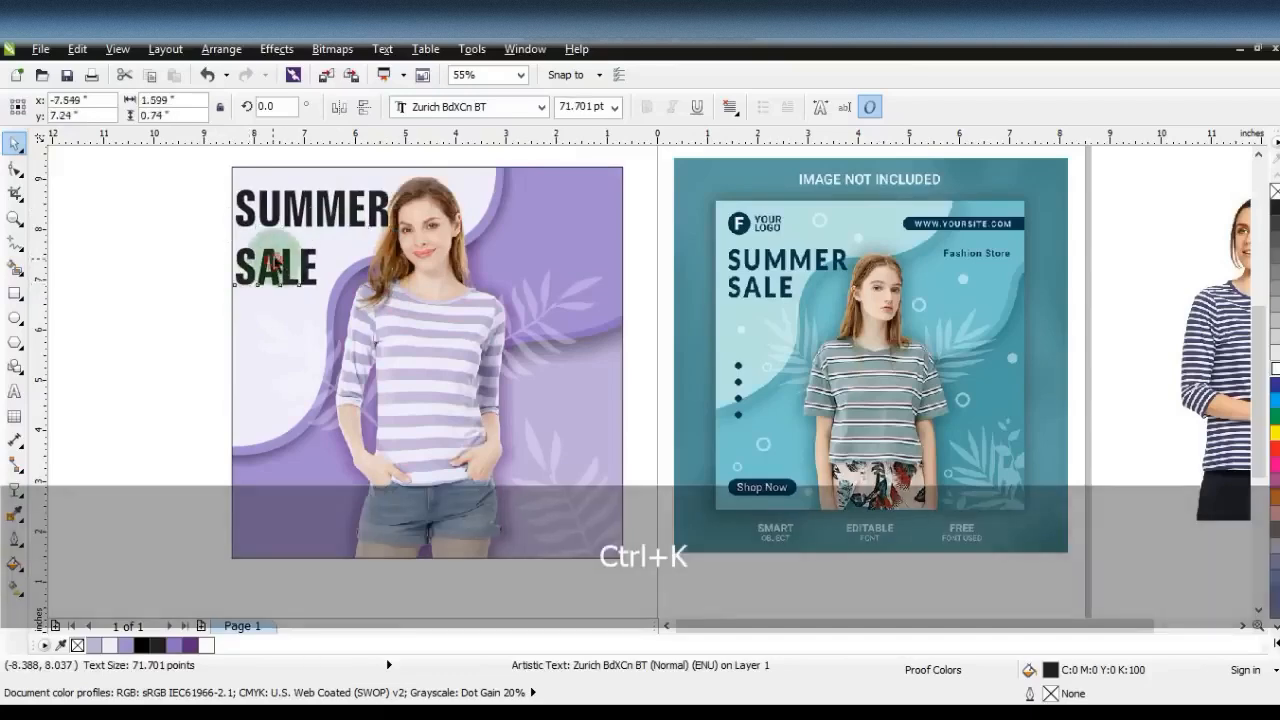
key(ctrl+k)
drag(180, 176, 387, 277)
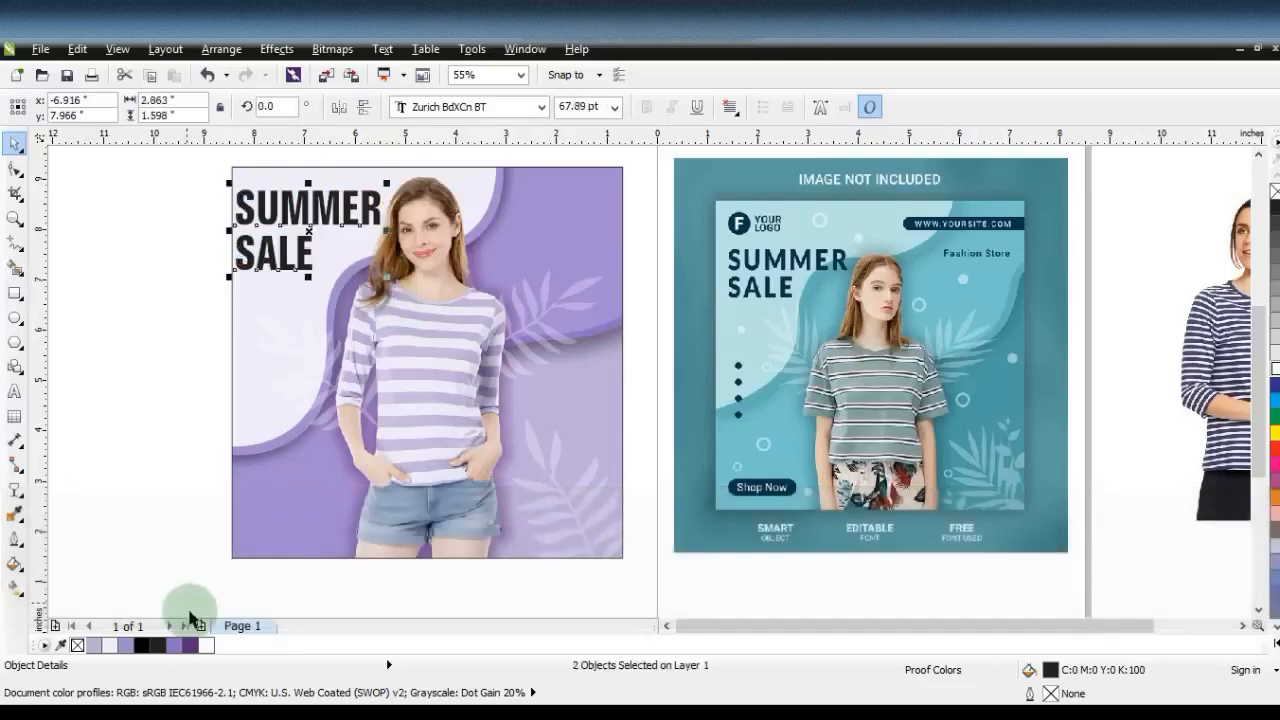
Fill both title lines with the dark purple C73 M100 Y12 K8, tighten their spacing, and shift them slightly inward.
click(191, 646)
click(150, 418)
drag(300, 256, 302, 261)
click(191, 338)
click(166, 363)
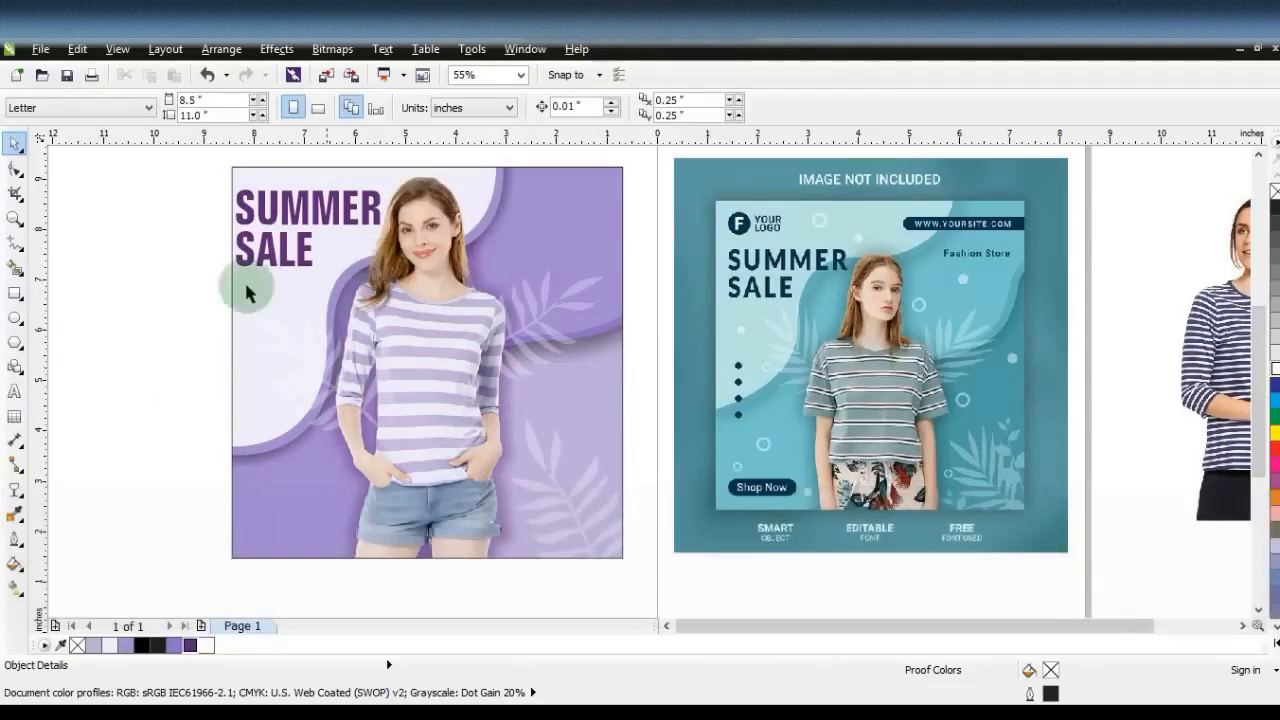
drag(397, 283, 304, 252)
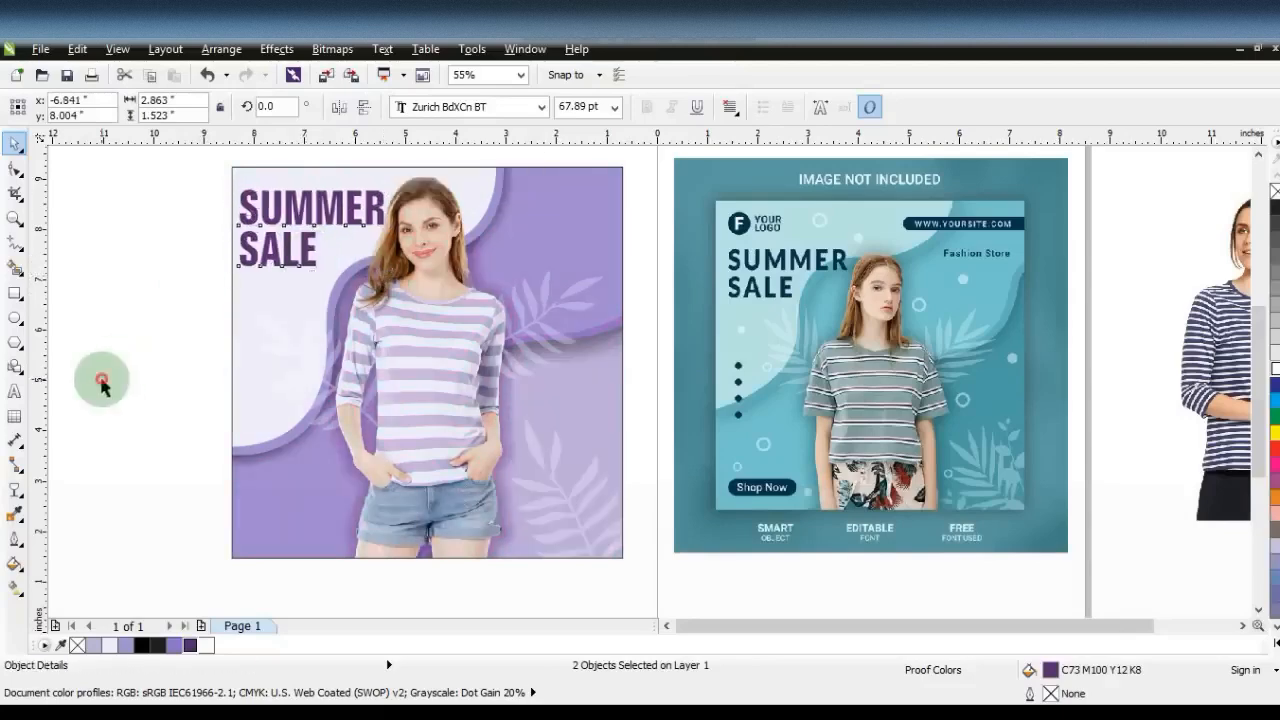
click(100, 380)
Duplicate the finished poster with its title to the left of the original.
key(F3)
key(Escape)
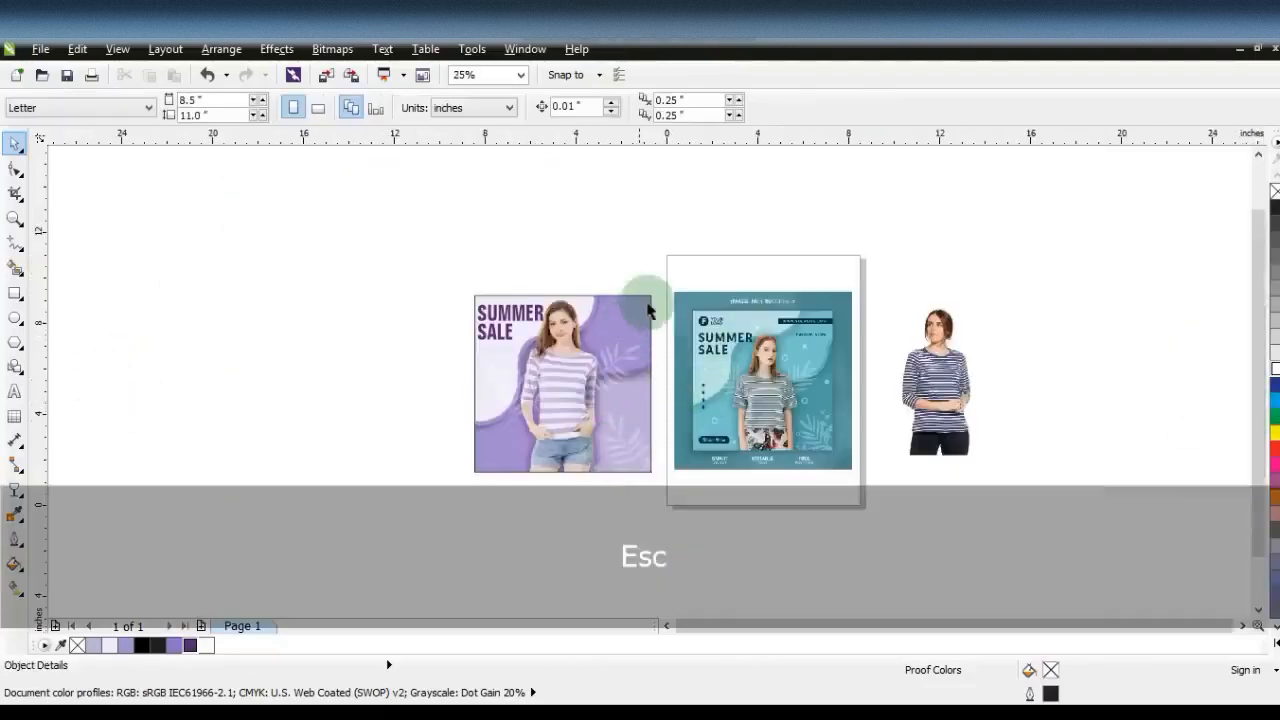
drag(661, 277, 433, 494)
drag(552, 430, 363, 435)
right_click(363, 435)
Move the navy-striped model photo left of the copied poster and delete the original model from the copy's PowerClip.
drag(935, 380, 228, 373)
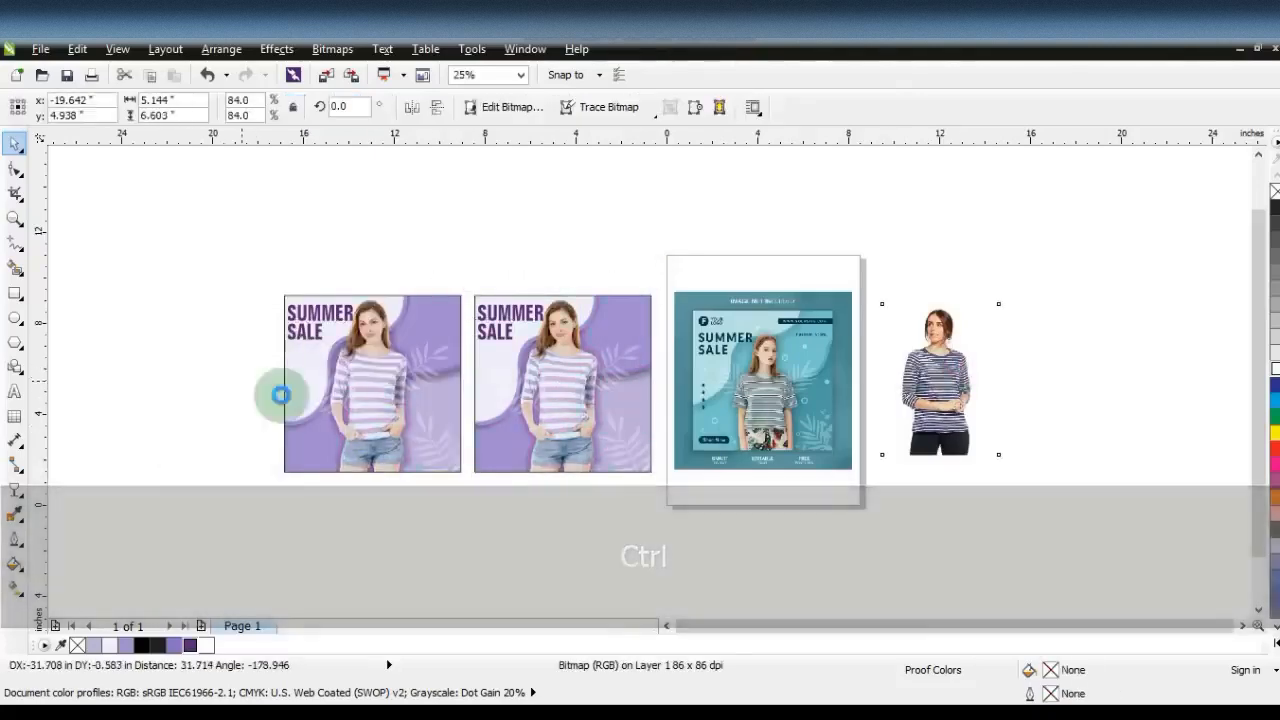
click(385, 390)
key(d)
click(371, 400)
key(Delete)
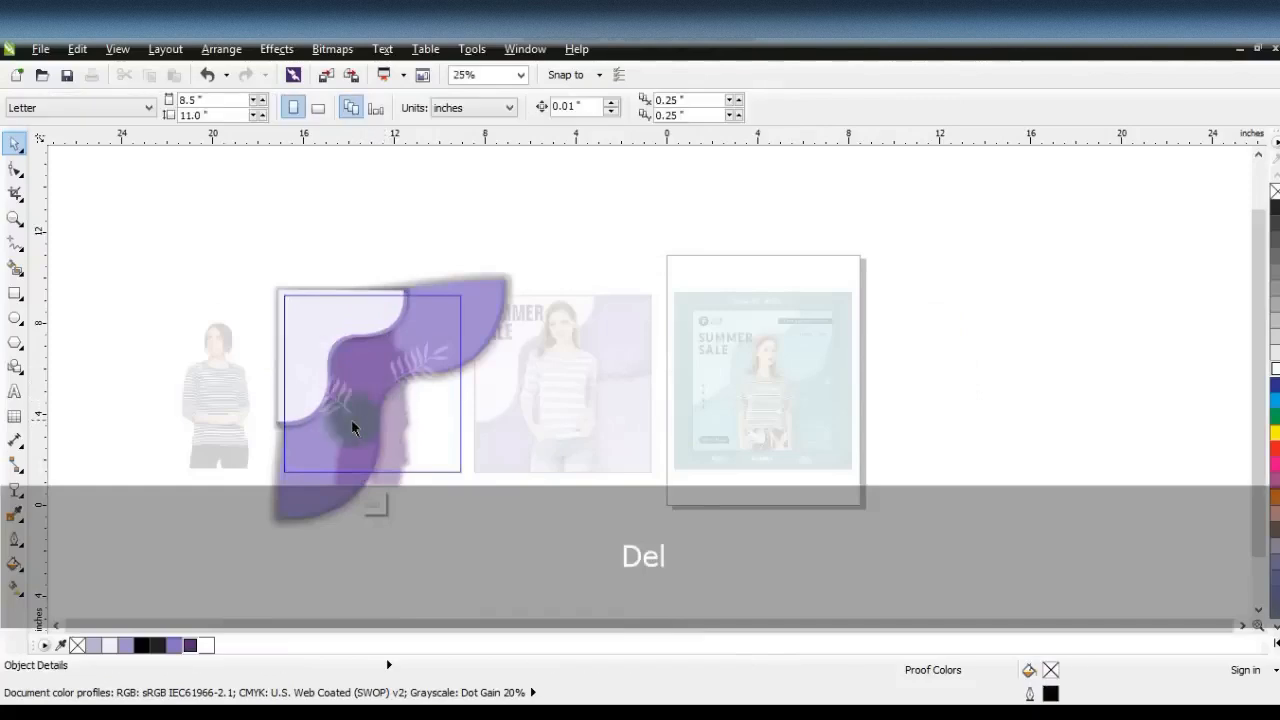
key(f)
Place the navy-striped model in front of the copied poster, enlarge it to about 121.6%, and mirror it horizontally.
drag(222, 412, 374, 437)
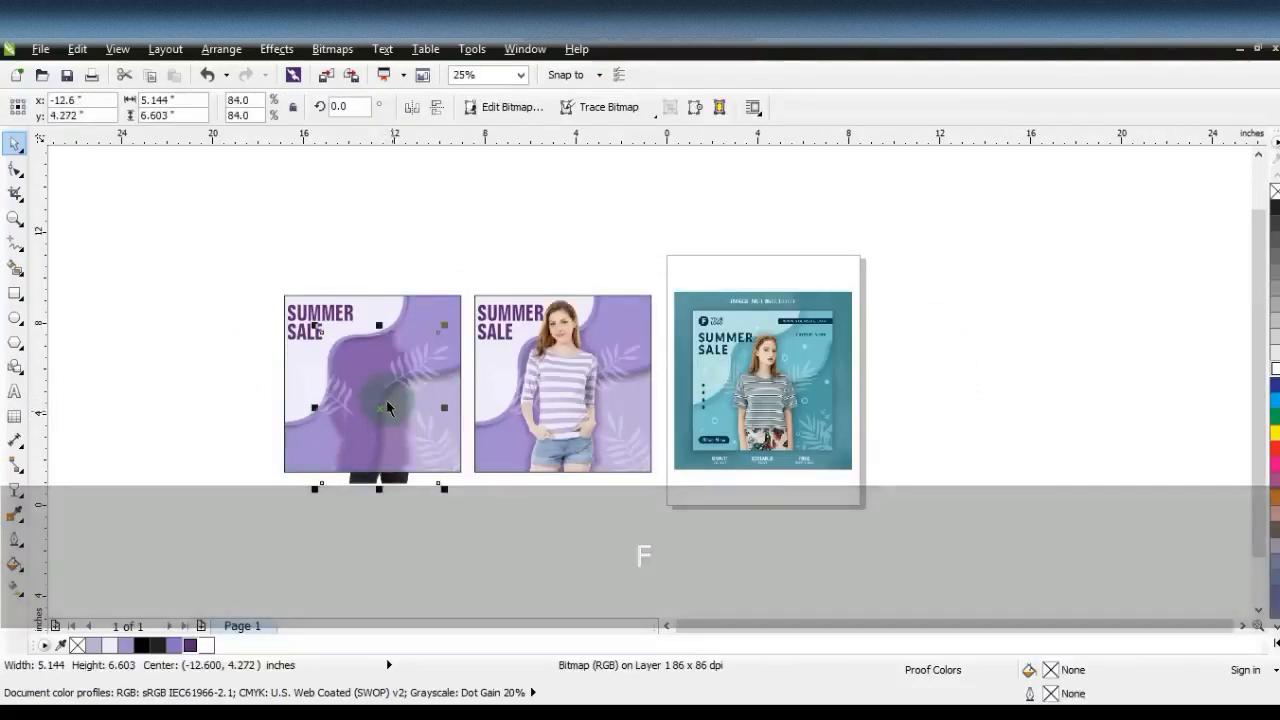
key(shift+Page_Up)
drag(444, 325, 467, 283)
click(412, 107)
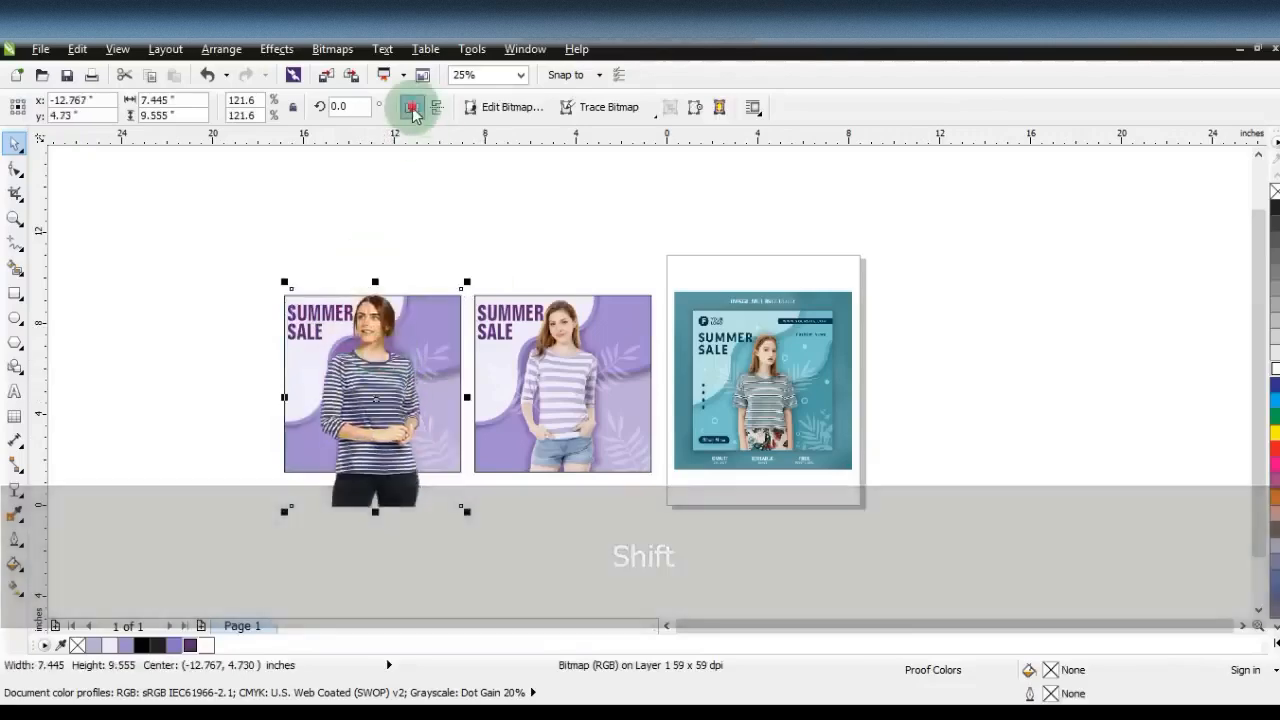
Fit the navy-striped model to the copied poster at about 113.6% scale and PowerClip it inside the square.
drag(387, 401, 373, 400)
drag(454, 284, 450, 289)
drag(385, 414, 390, 406)
drag(457, 281, 453, 286)
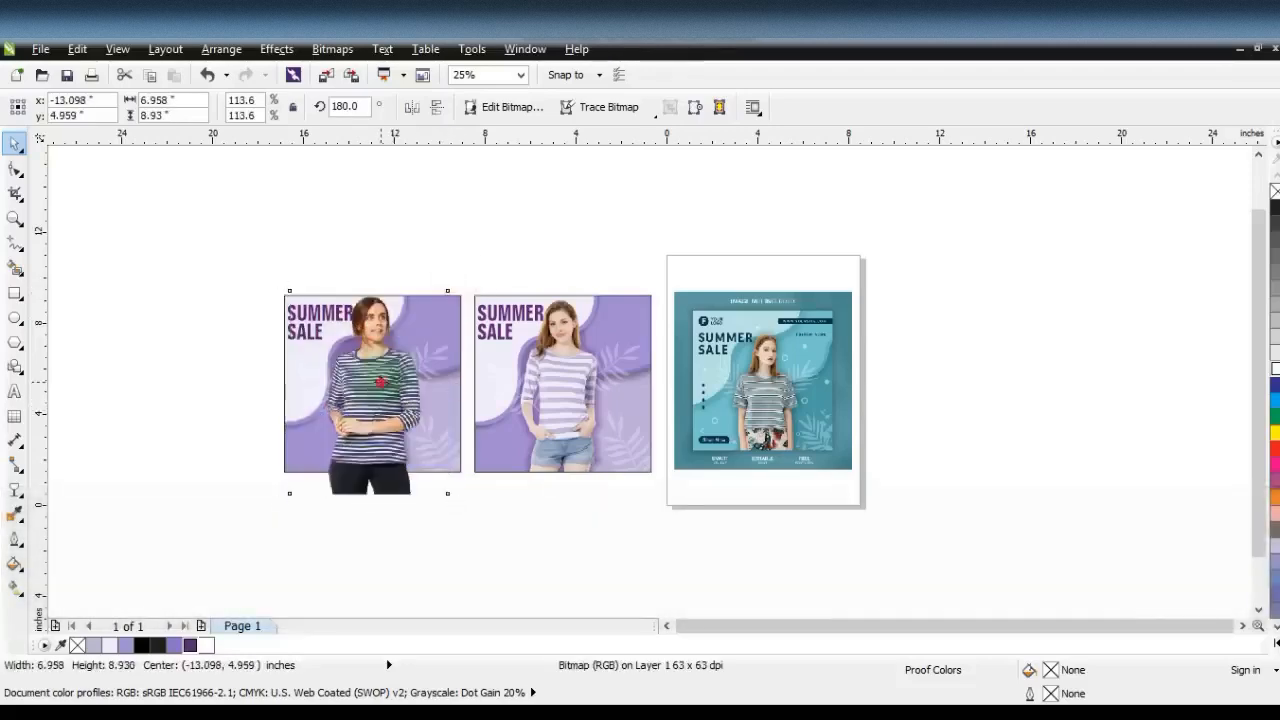
key(w)
key(shift+F2)
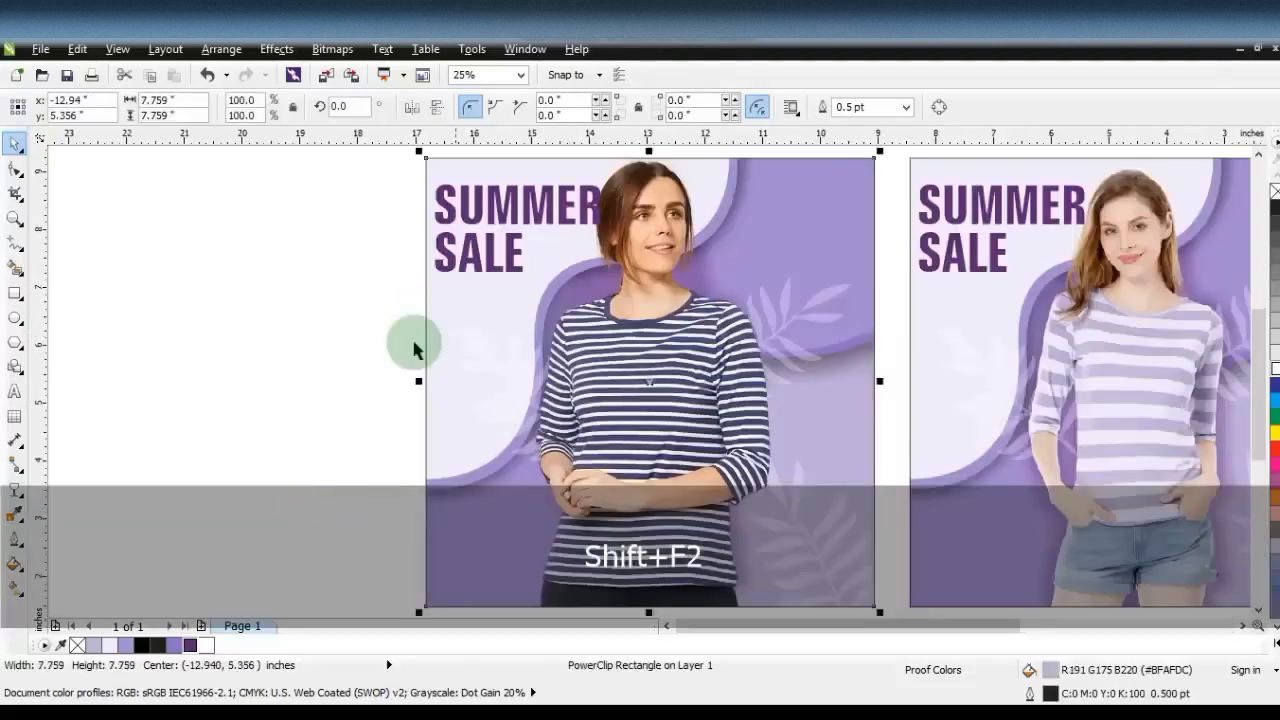